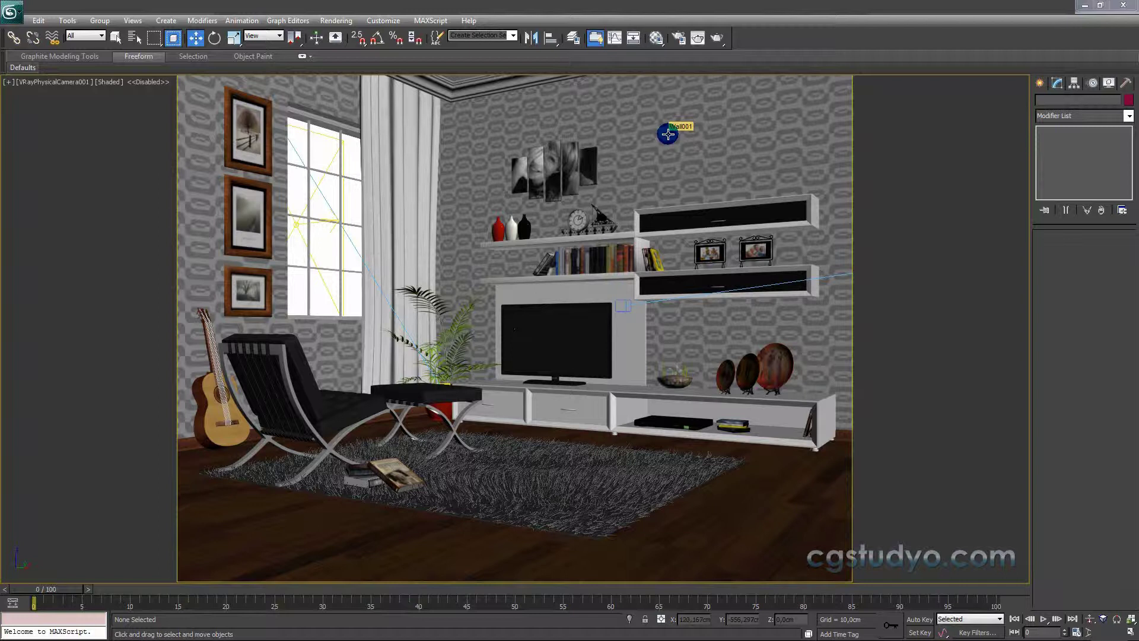
# - Select the wall Wall001 and open its 05 - Default VRayMtlWrapper material in the Material Editor
pyautogui.click(668, 134)
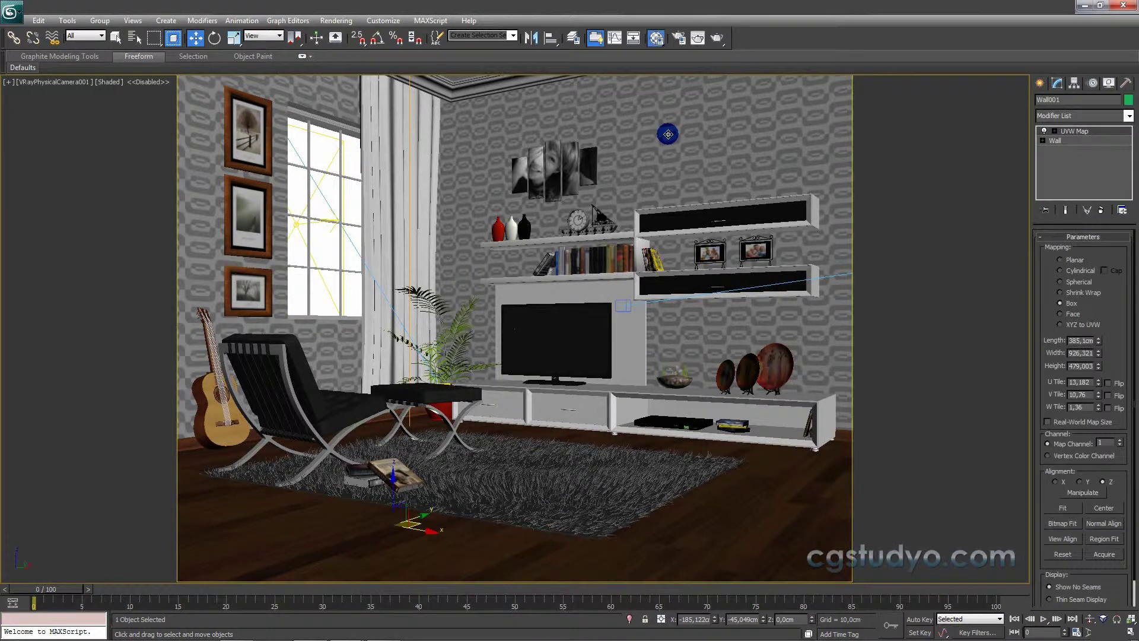
pyautogui.press('m')
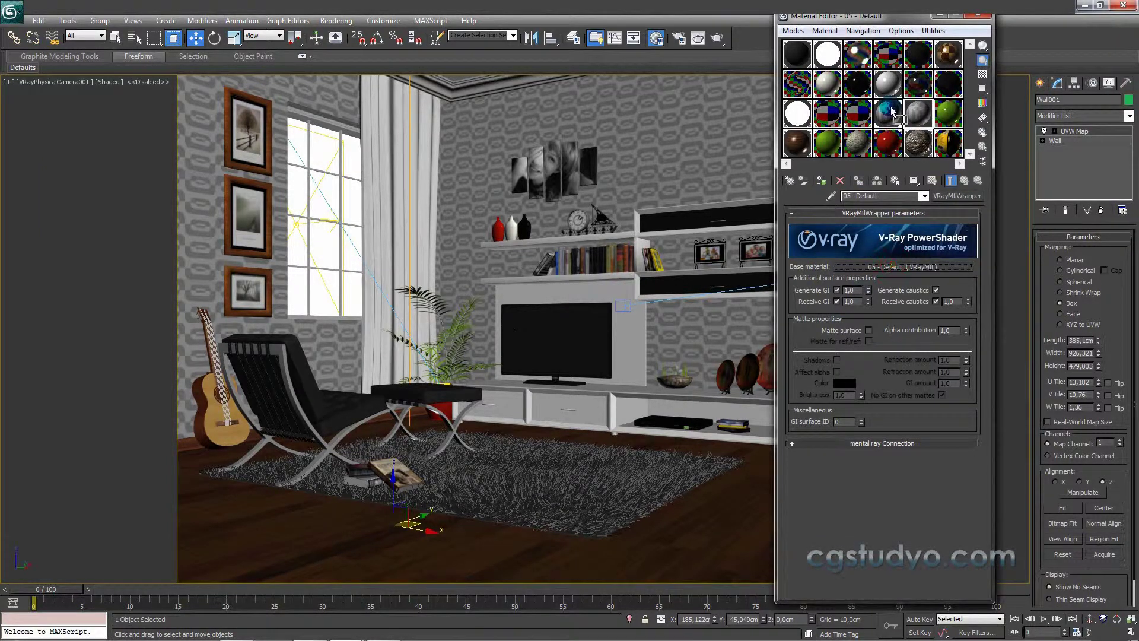
# - Instance the wall's base VRayMtl into another sample slot and check its maps
pyautogui.moveTo(893, 110); pyautogui.dragTo(892, 267)
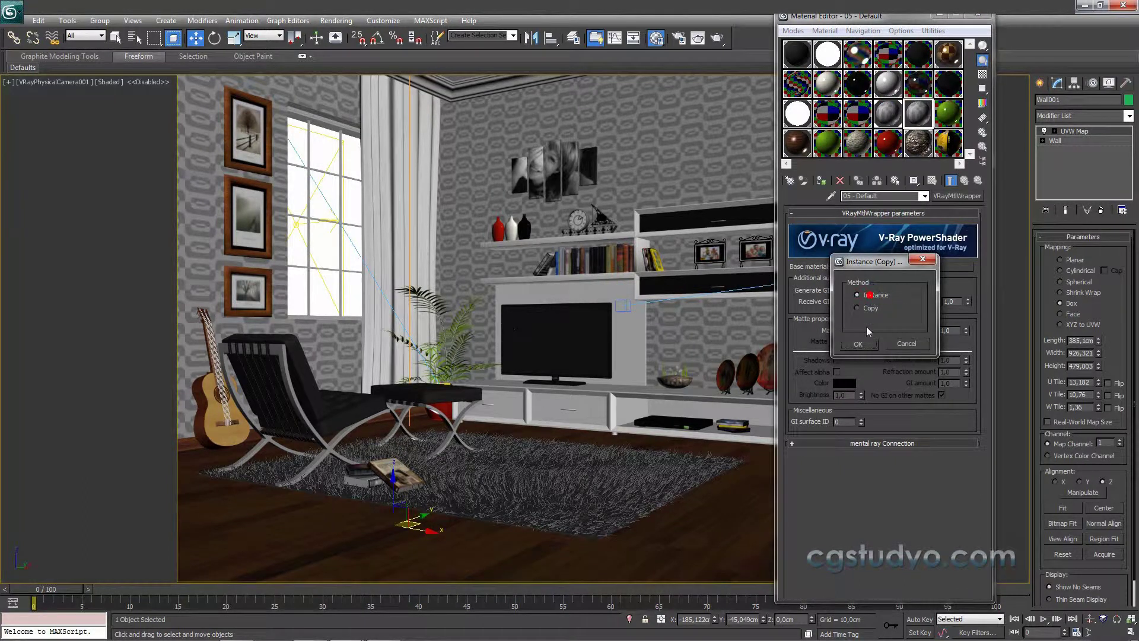
pyautogui.click(858, 344)
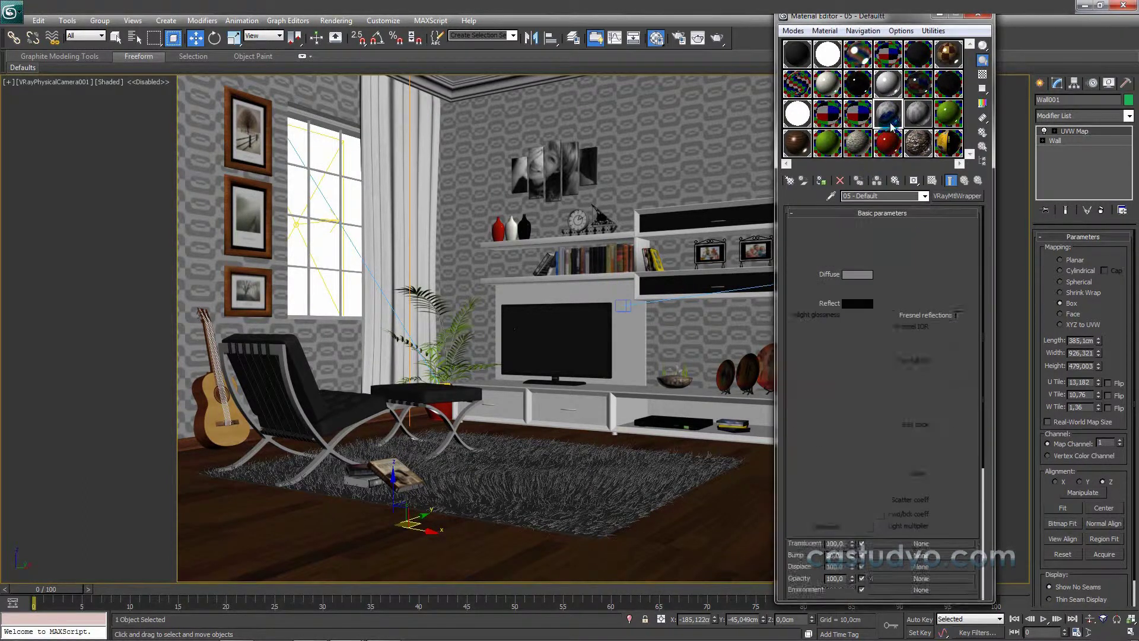
pyautogui.click(713, 142)
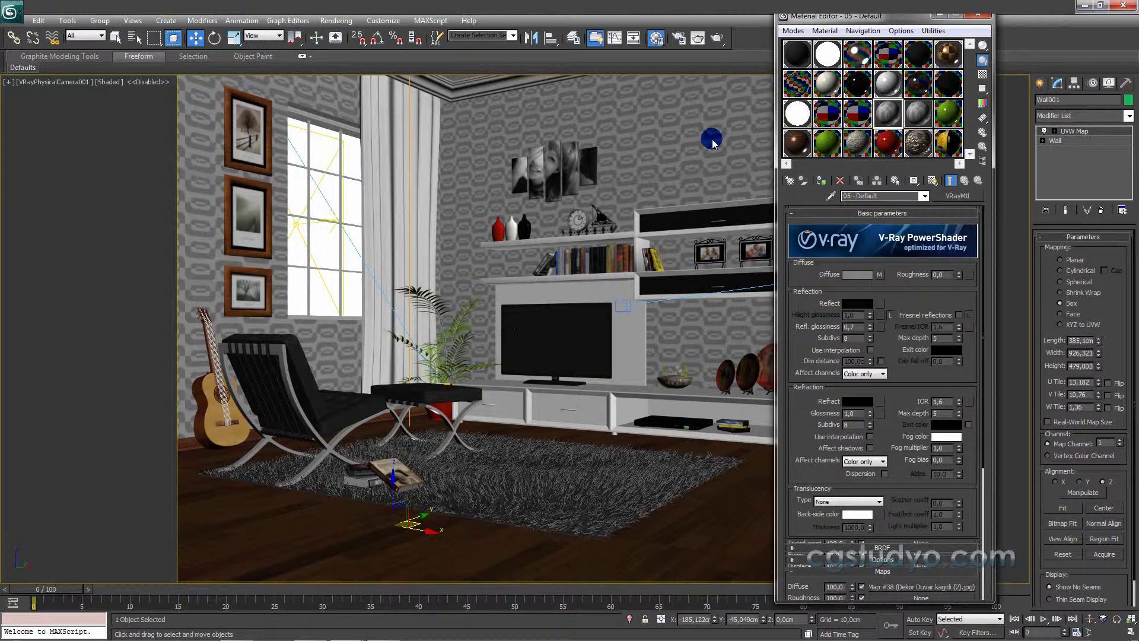
pyautogui.click(693, 145)
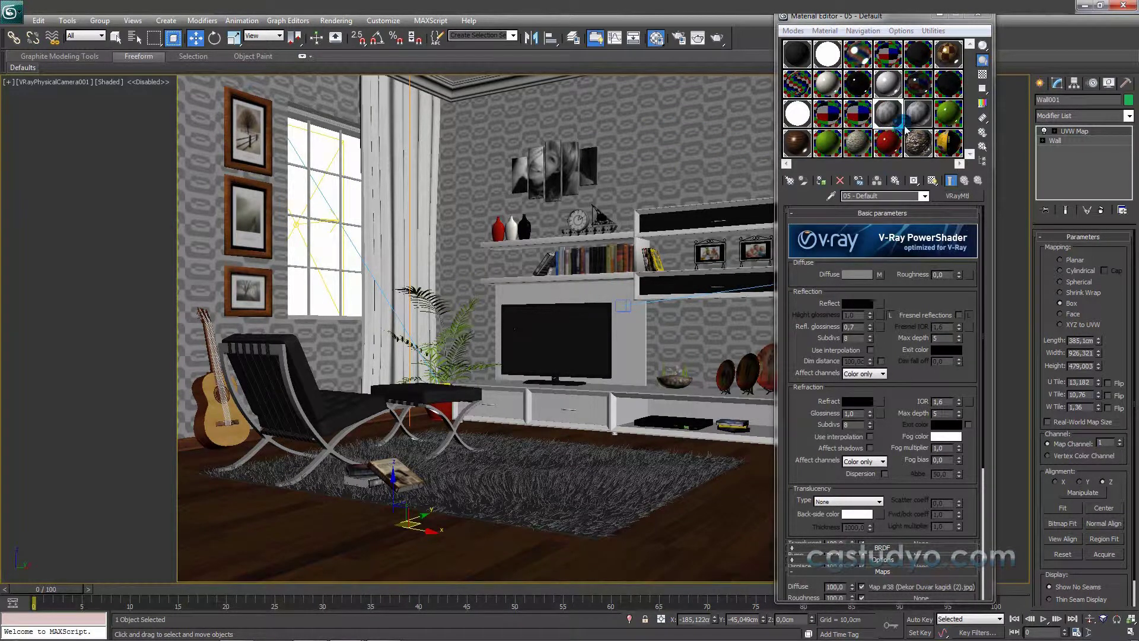
# - Return to the wall's wrapper material, review its base parameters, and close the Material Editor
pyautogui.click(929, 119)
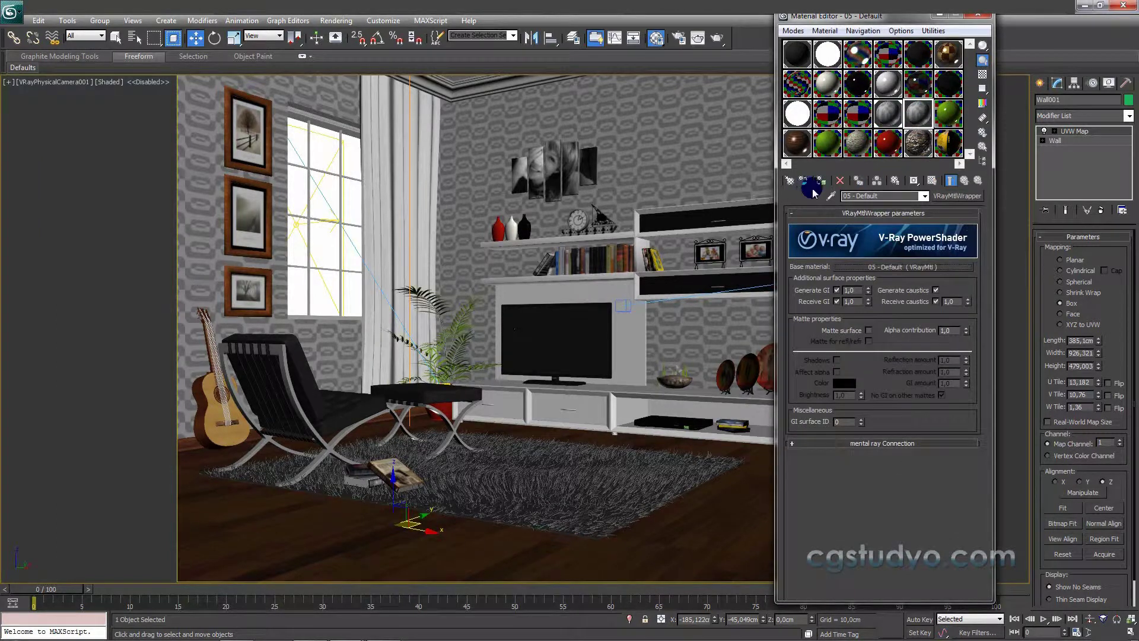
pyautogui.click(838, 180)
pyautogui.click(629, 363)
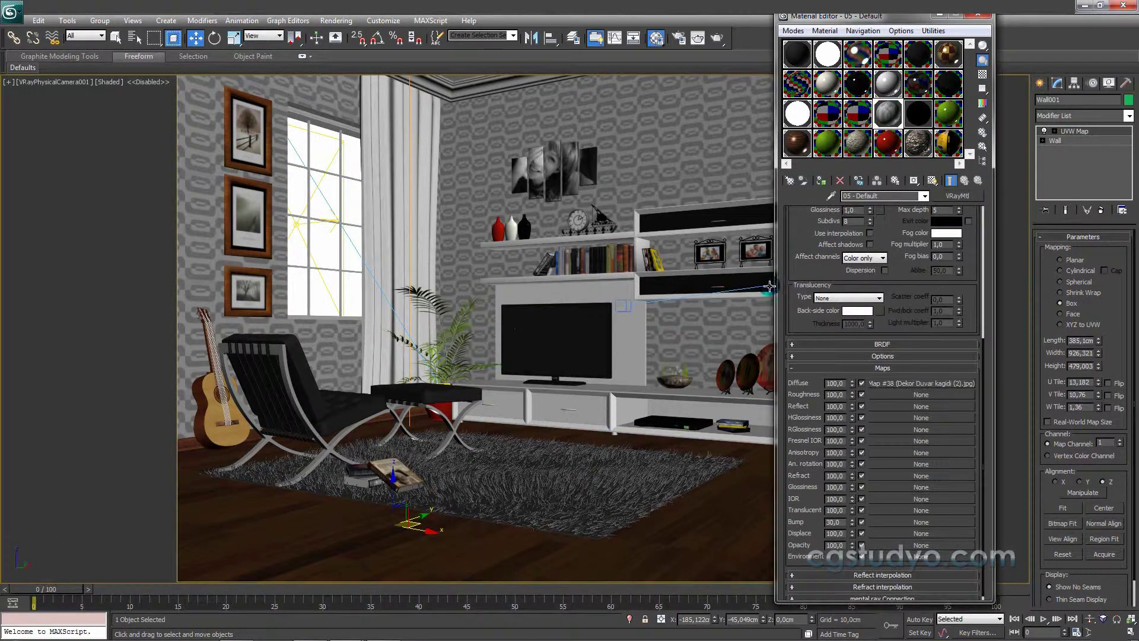
pyautogui.moveTo(781, 156); pyautogui.dragTo(710, 173)
pyautogui.click(975, 16)
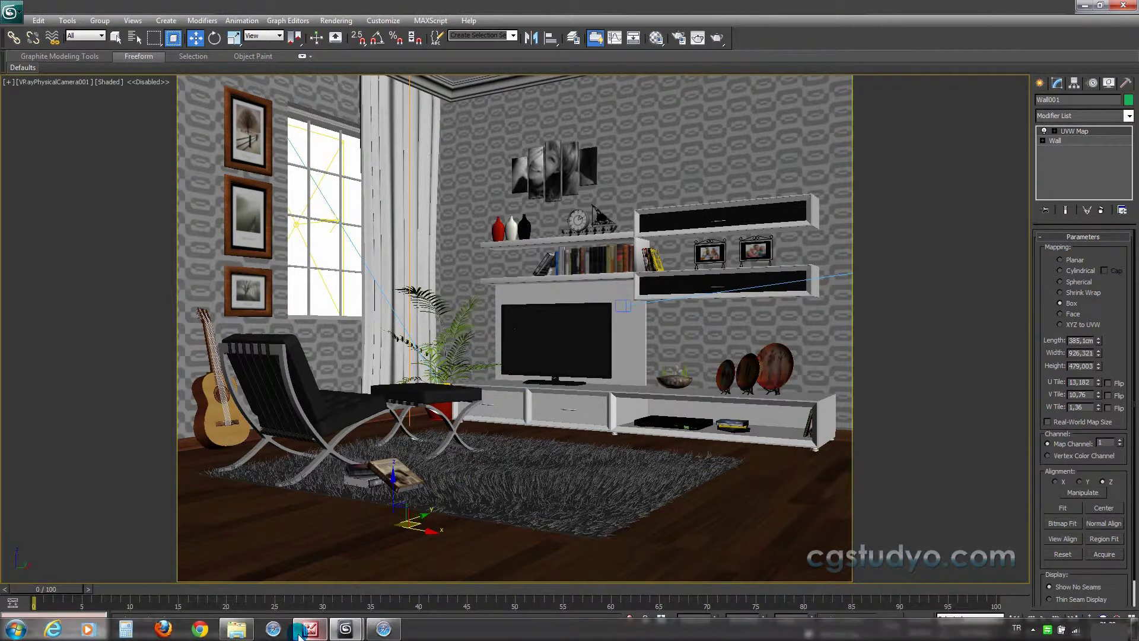
pyautogui.click(306, 630)
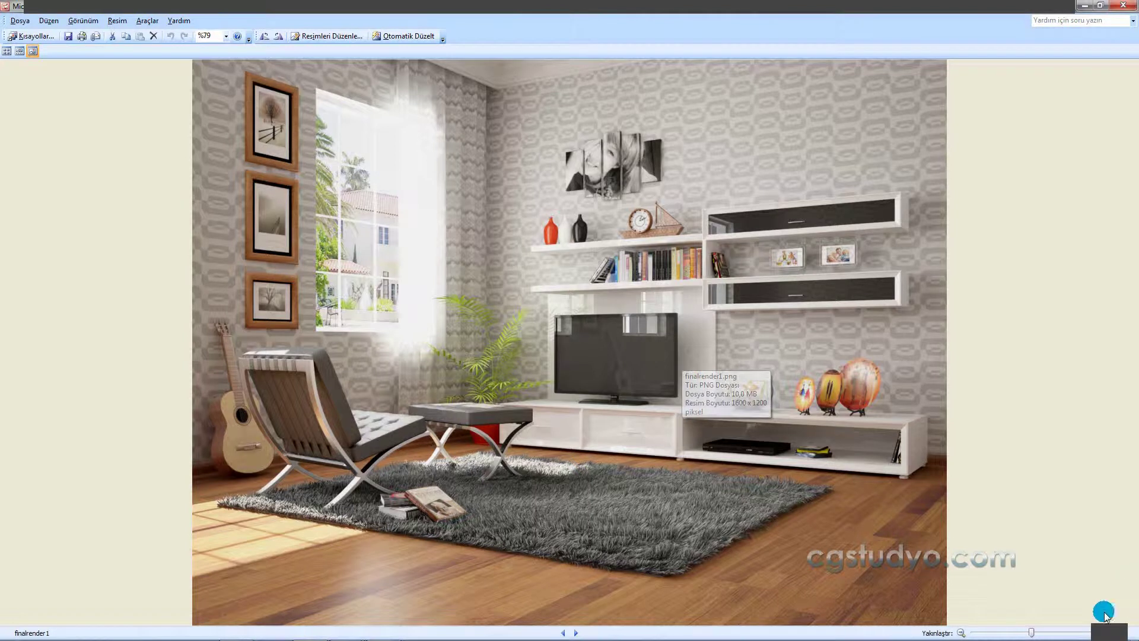
pyautogui.moveTo(1029, 632); pyautogui.dragTo(1035, 633)
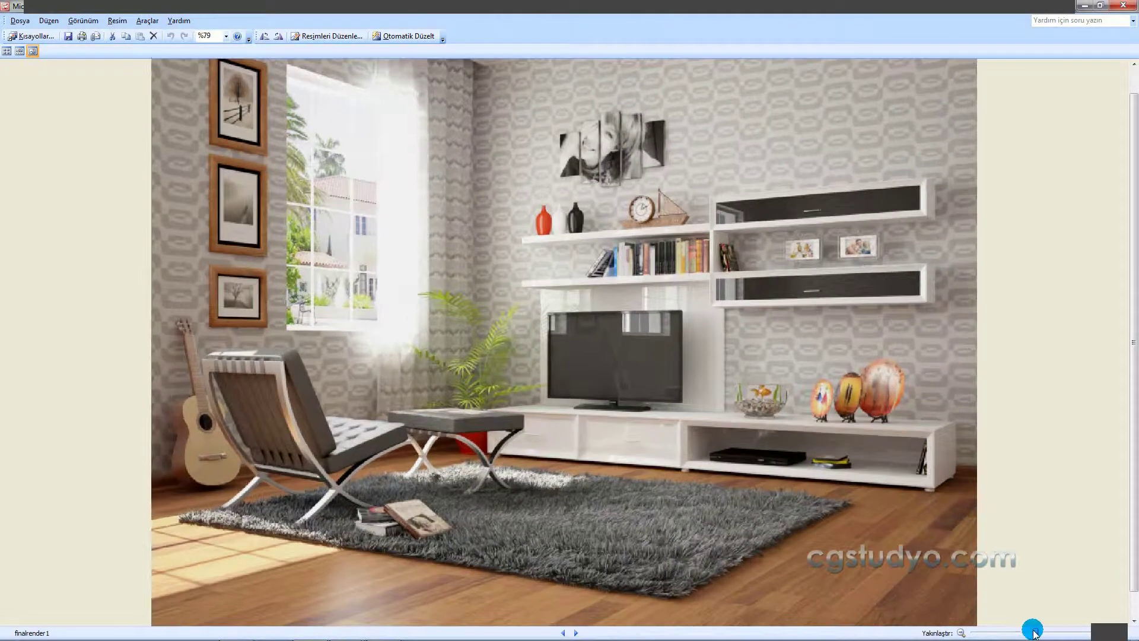
pyautogui.moveTo(586, 343)
pyautogui.mouseDown()
pyautogui.moveTo(585, 371)
pyautogui.moveTo(610, 352)
pyautogui.mouseUp()
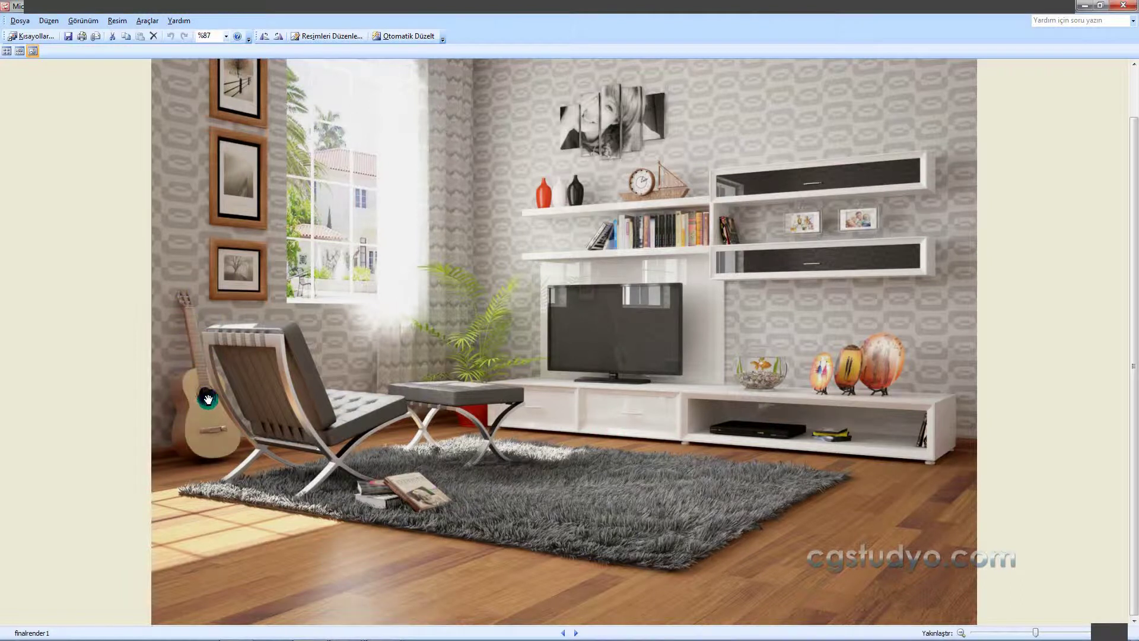
pyautogui.moveTo(803, 247); pyautogui.dragTo(788, 315)
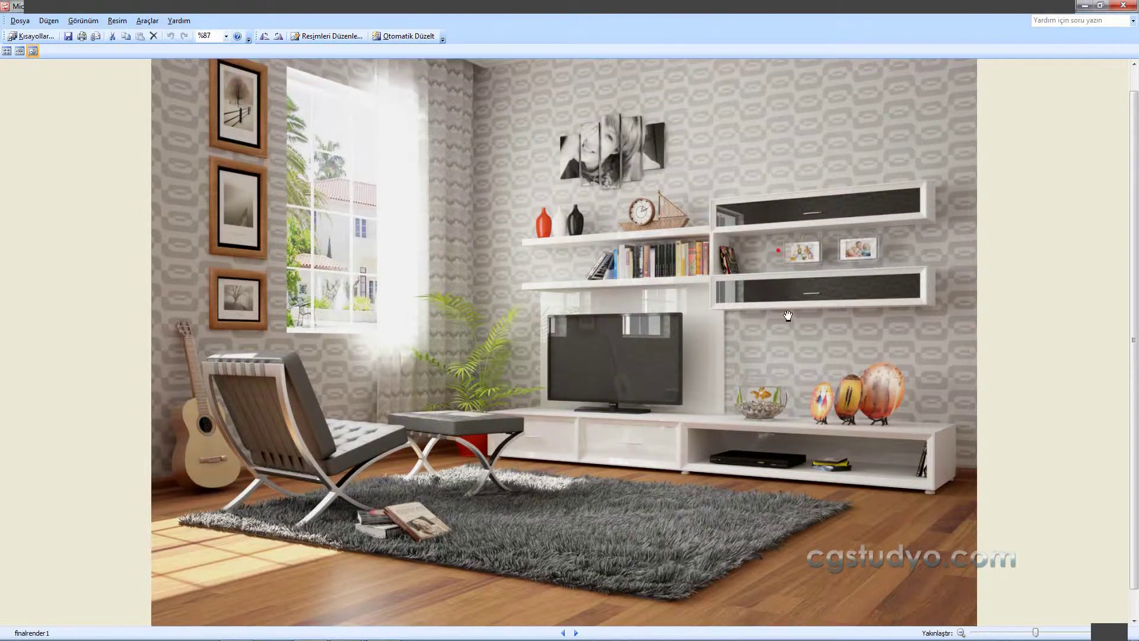
pyautogui.moveTo(1036, 632); pyautogui.dragTo(1047, 632)
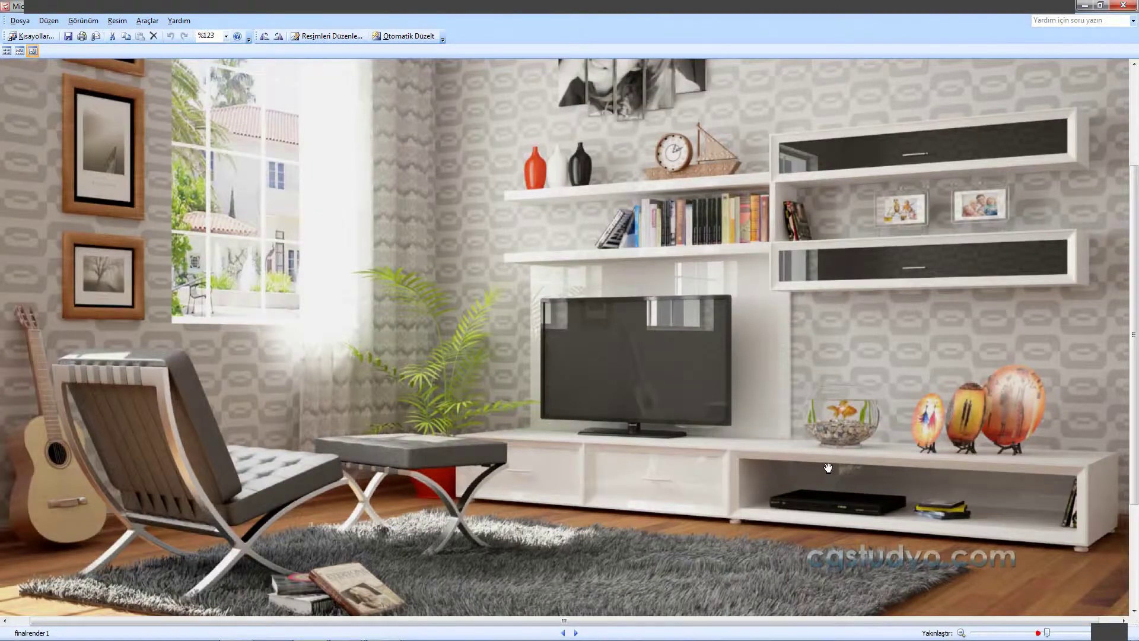
pyautogui.moveTo(832, 454)
pyautogui.mouseDown()
pyautogui.moveTo(761, 520)
pyautogui.moveTo(834, 378)
pyautogui.mouseUp()
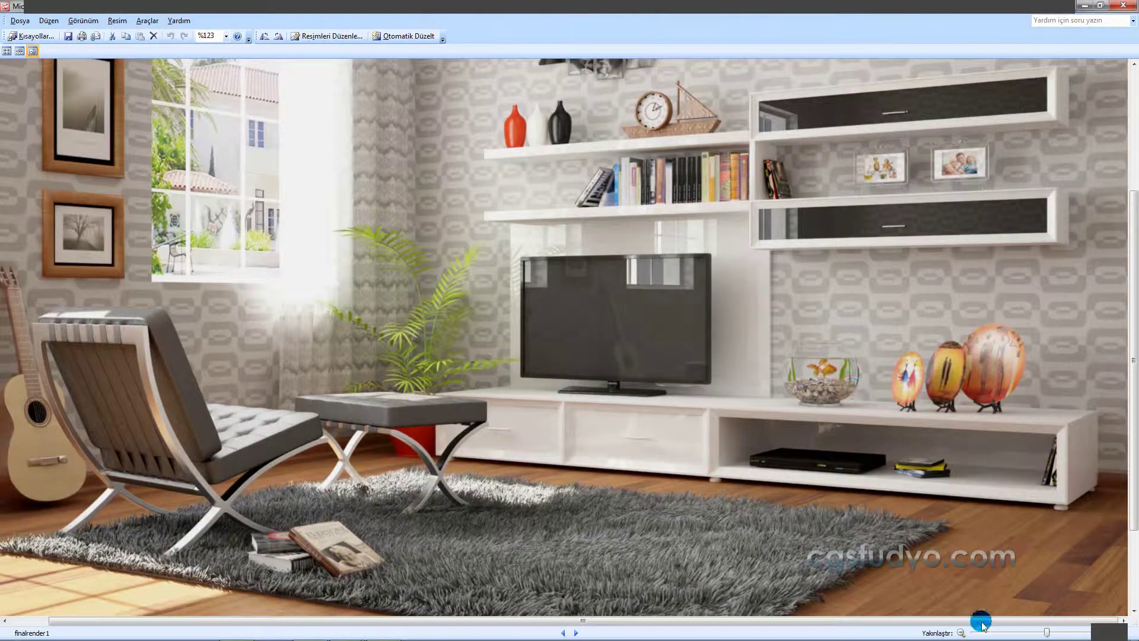
pyautogui.moveTo(1047, 633); pyautogui.dragTo(1065, 633)
pyautogui.moveTo(979, 477)
pyautogui.mouseDown()
pyautogui.moveTo(562, 358)
pyautogui.moveTo(562, 336)
pyautogui.mouseUp()
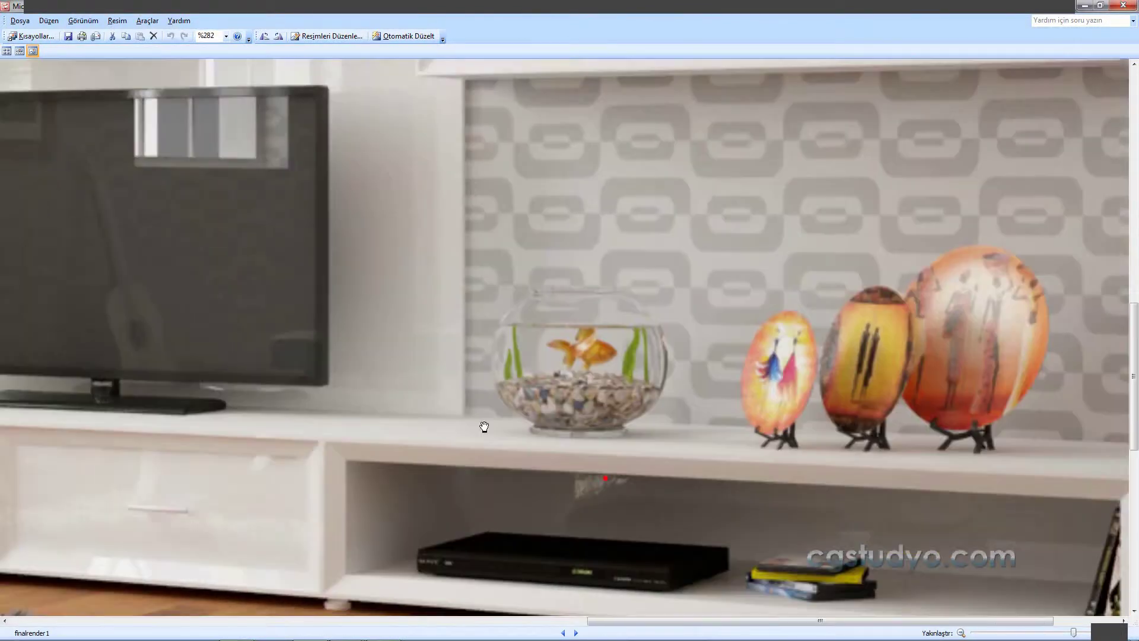
pyautogui.moveTo(721, 463)
pyautogui.mouseDown()
pyautogui.moveTo(484, 466)
pyautogui.moveTo(1000, 432)
pyautogui.mouseUp()
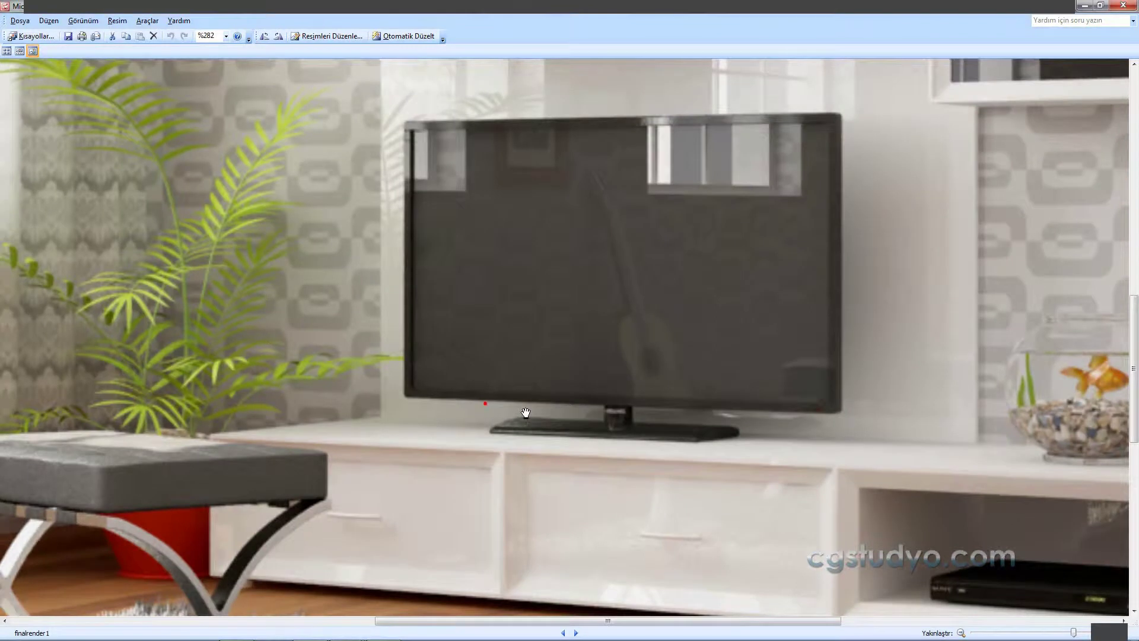
pyautogui.moveTo(71, 552)
pyautogui.mouseDown()
pyautogui.moveTo(306, 423)
pyautogui.moveTo(549, 383)
pyautogui.mouseUp()
pyautogui.moveTo(756, 401); pyautogui.dragTo(534, 338)
pyautogui.moveTo(521, 414)
pyautogui.mouseDown()
pyautogui.moveTo(465, 344)
pyautogui.moveTo(459, 314)
pyautogui.mouseUp()
pyautogui.moveTo(582, 407)
pyautogui.mouseDown()
pyautogui.moveTo(379, 349)
pyautogui.moveTo(267, 374)
pyautogui.mouseUp()
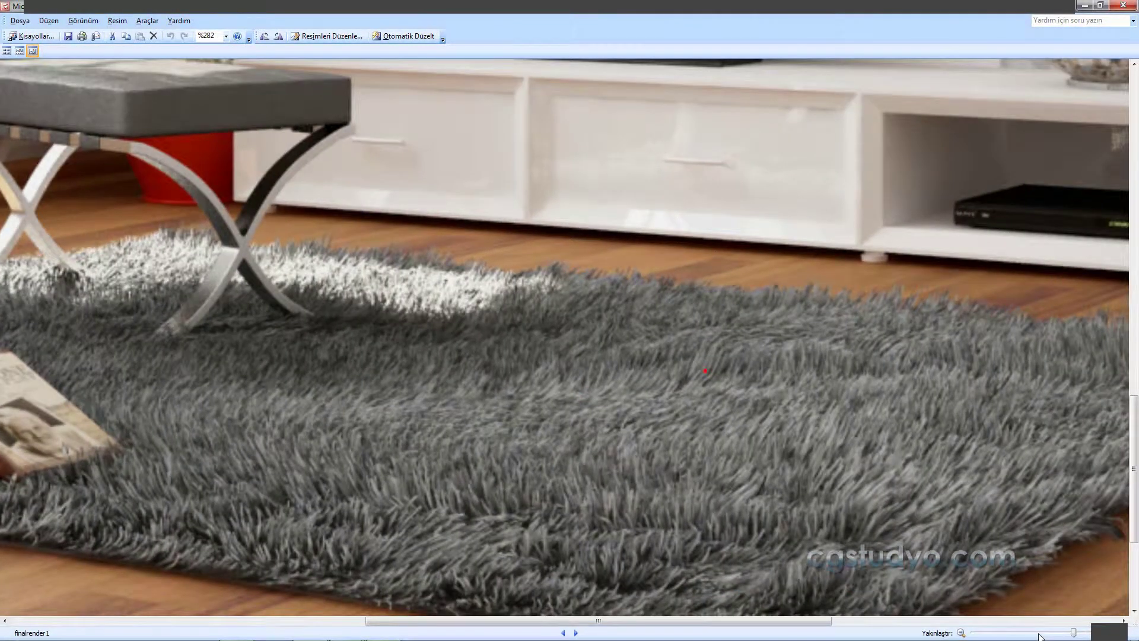
pyautogui.moveTo(1073, 632); pyautogui.dragTo(1039, 632)
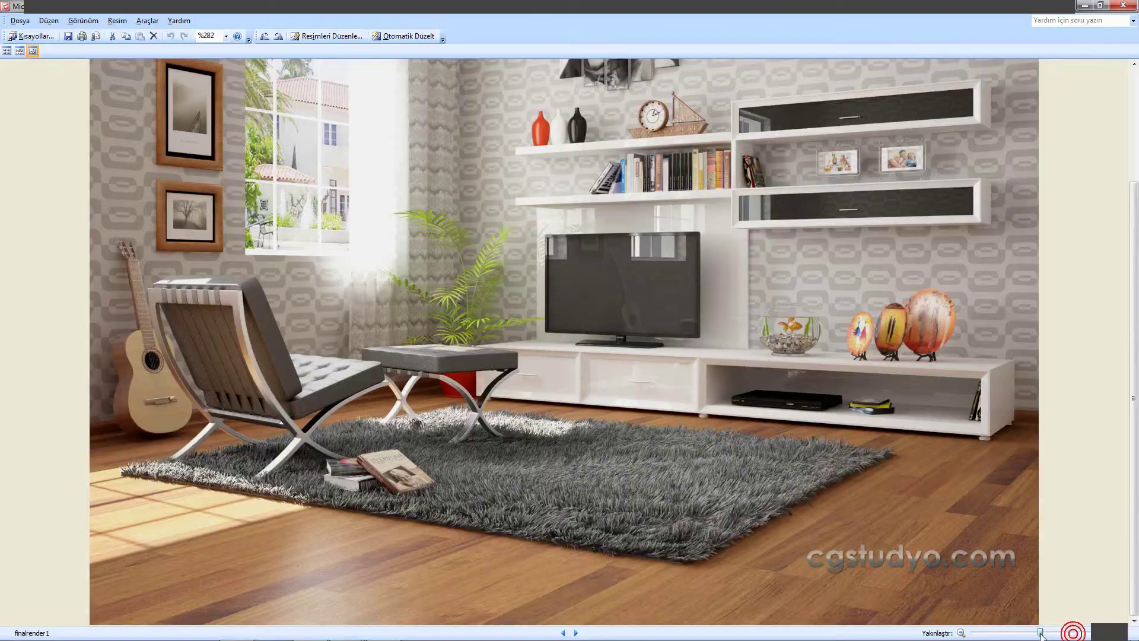
pyautogui.scroll(3, 700, 449)
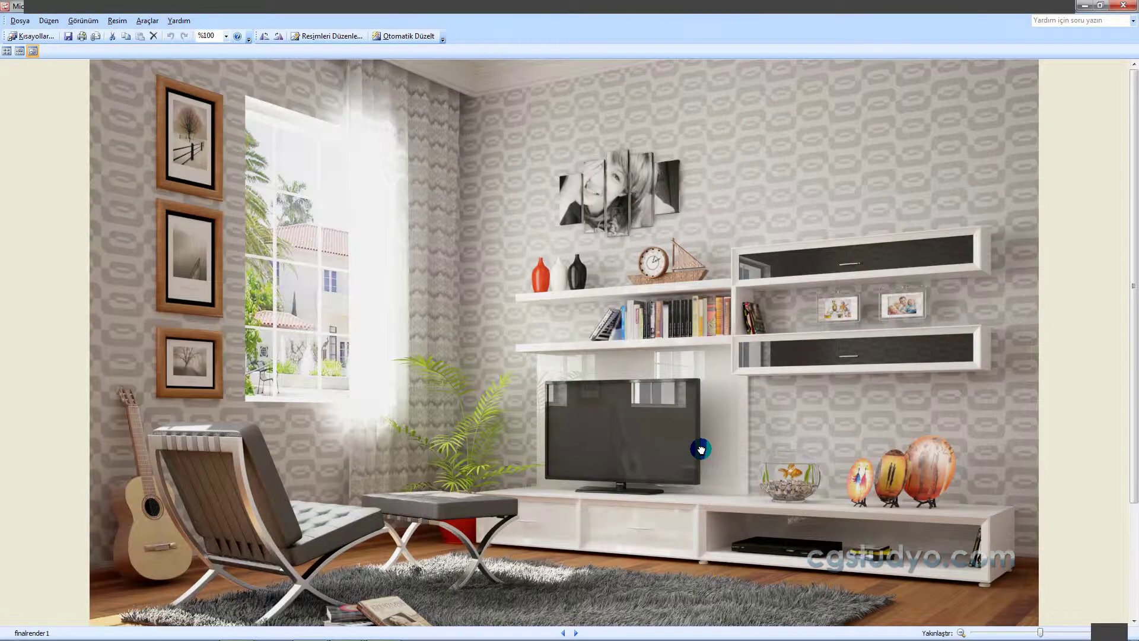
pyautogui.scroll(-1, 528, 365)
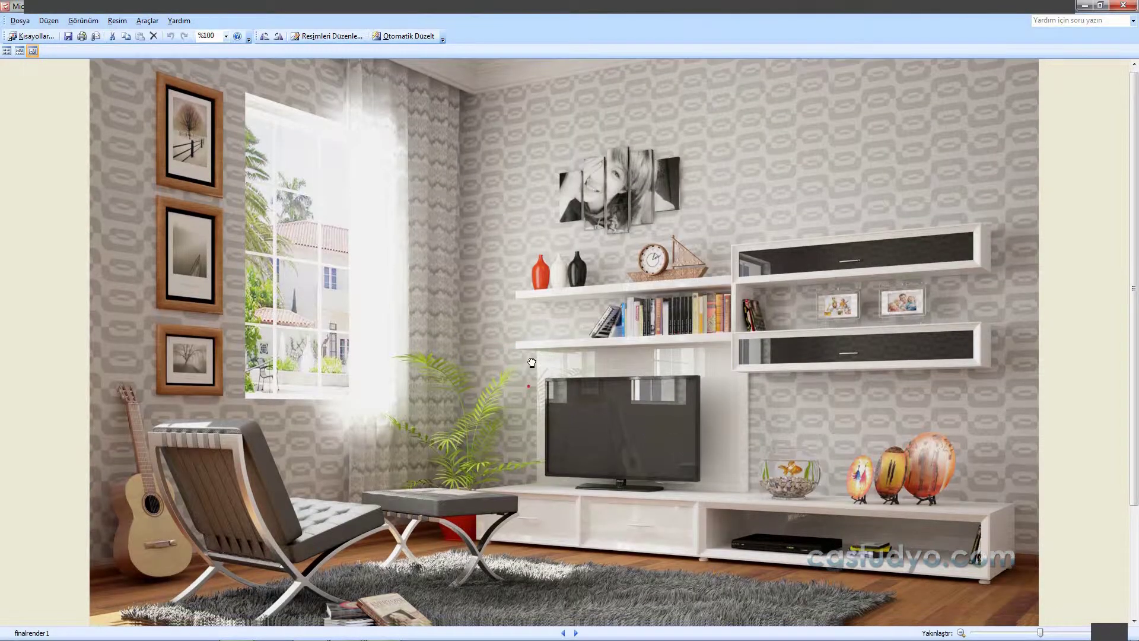
pyautogui.scroll(-3, 531, 363)
pyautogui.scroll(-1, 765, 399)
pyautogui.moveTo(1040, 632); pyautogui.dragTo(1033, 632)
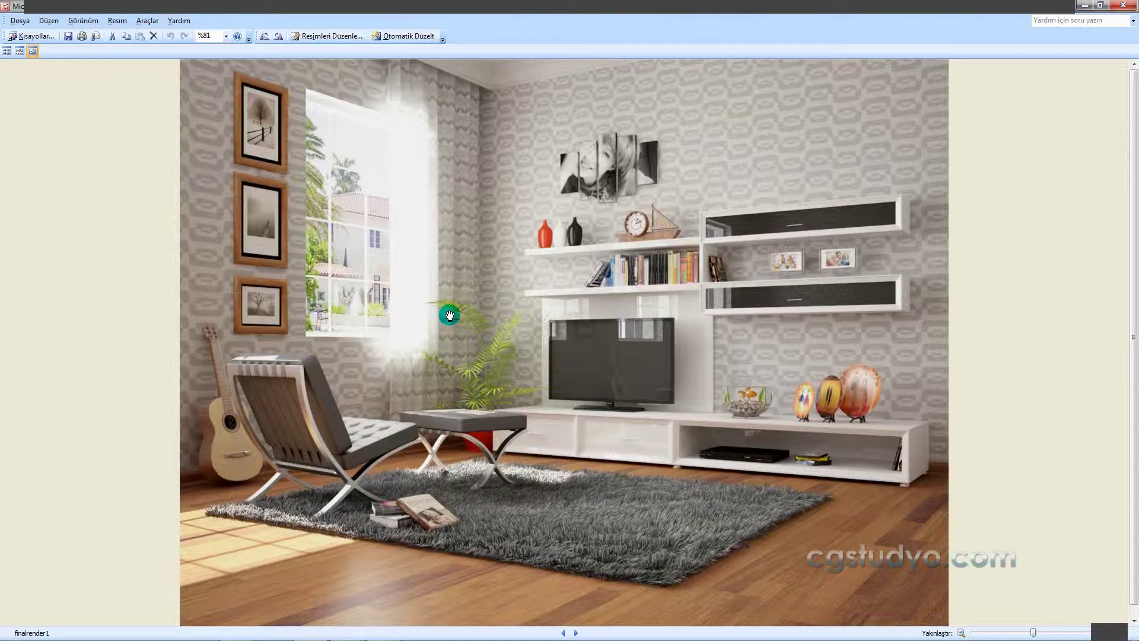
pyautogui.click(1033, 630)
pyautogui.click(514, 380)
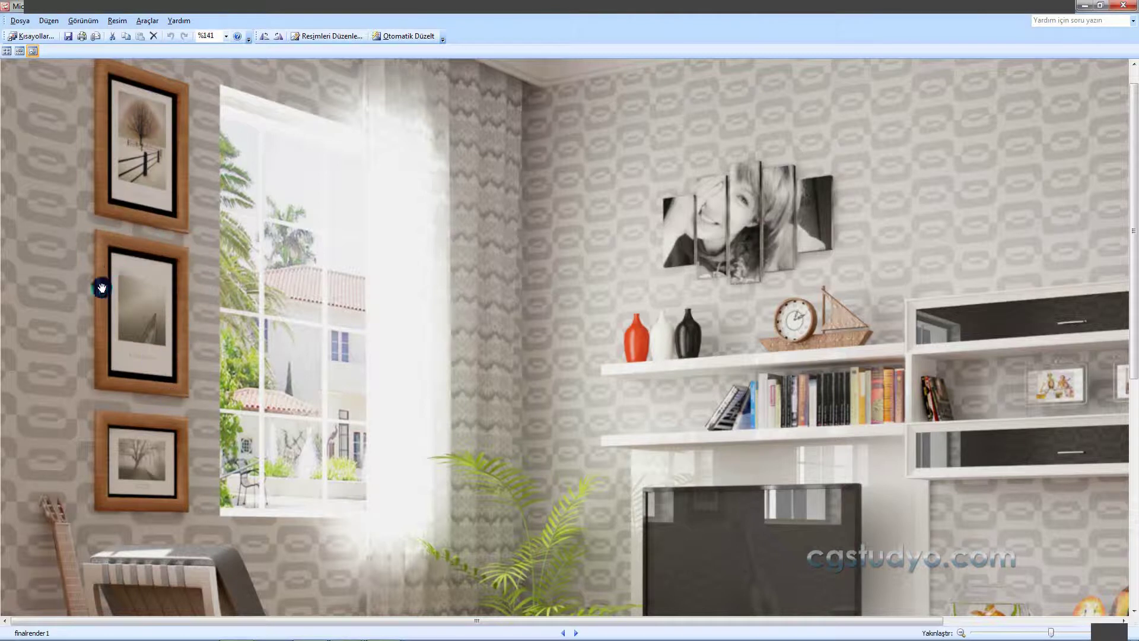
pyautogui.click(366, 421)
pyautogui.moveTo(366, 421); pyautogui.dragTo(217, 194)
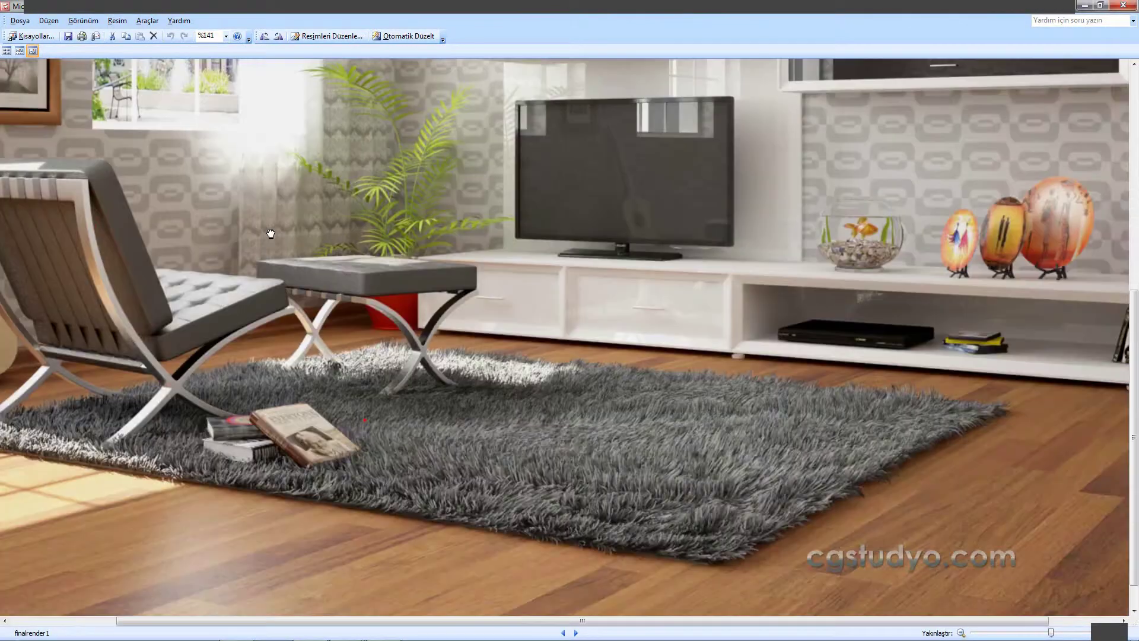
pyautogui.moveTo(1050, 634); pyautogui.dragTo(1031, 634)
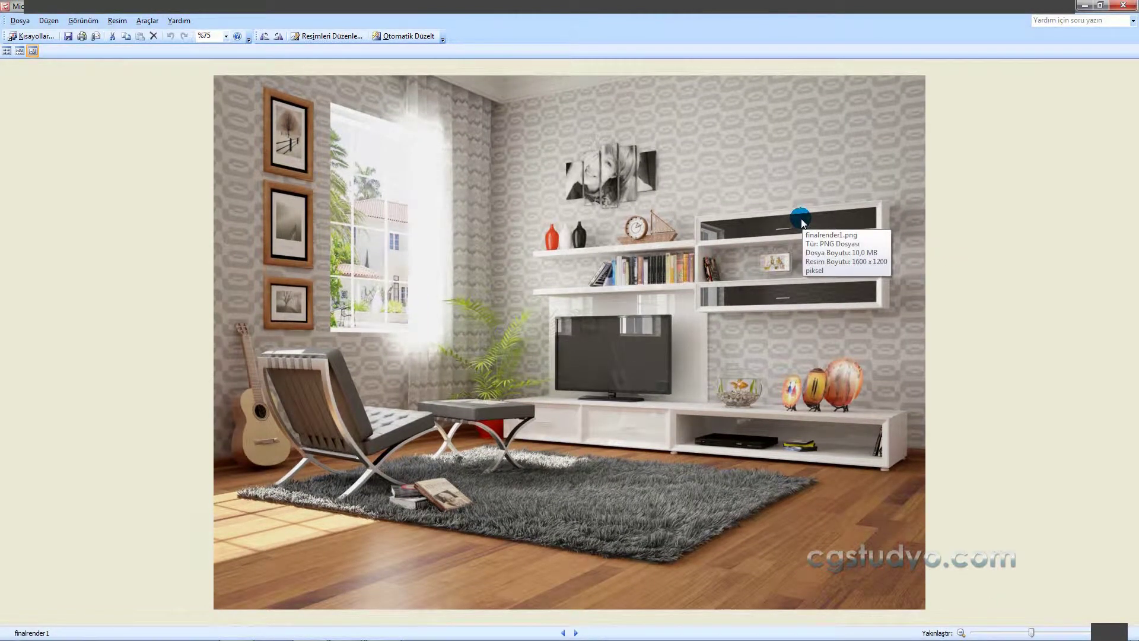
pyautogui.click(1084, 6)
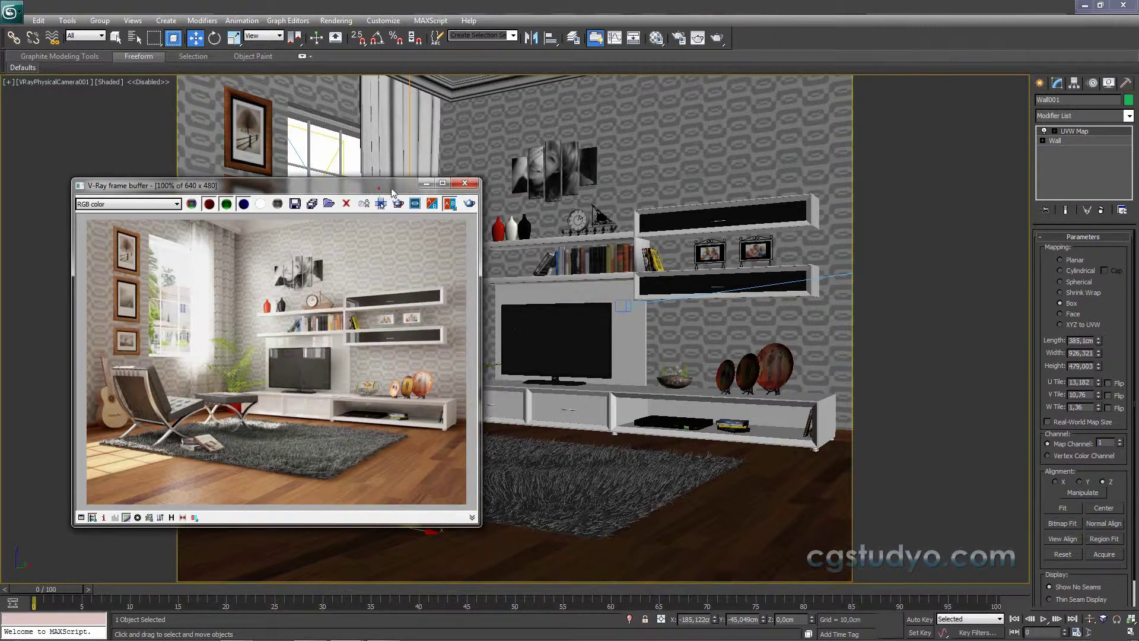
# - Move the V-Ray frame buffer right, zoom on the rug, then maximize it showing the full render
pyautogui.moveTo(208, 189); pyautogui.dragTo(389, 185)
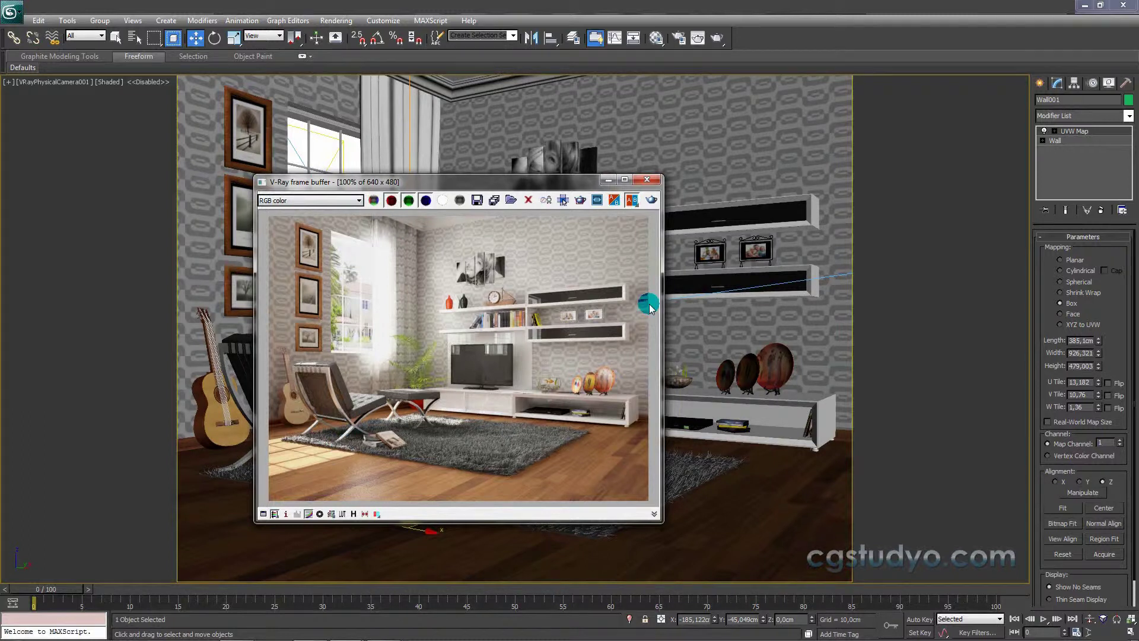
pyautogui.scroll(2, 350, 490)
pyautogui.click(624, 179)
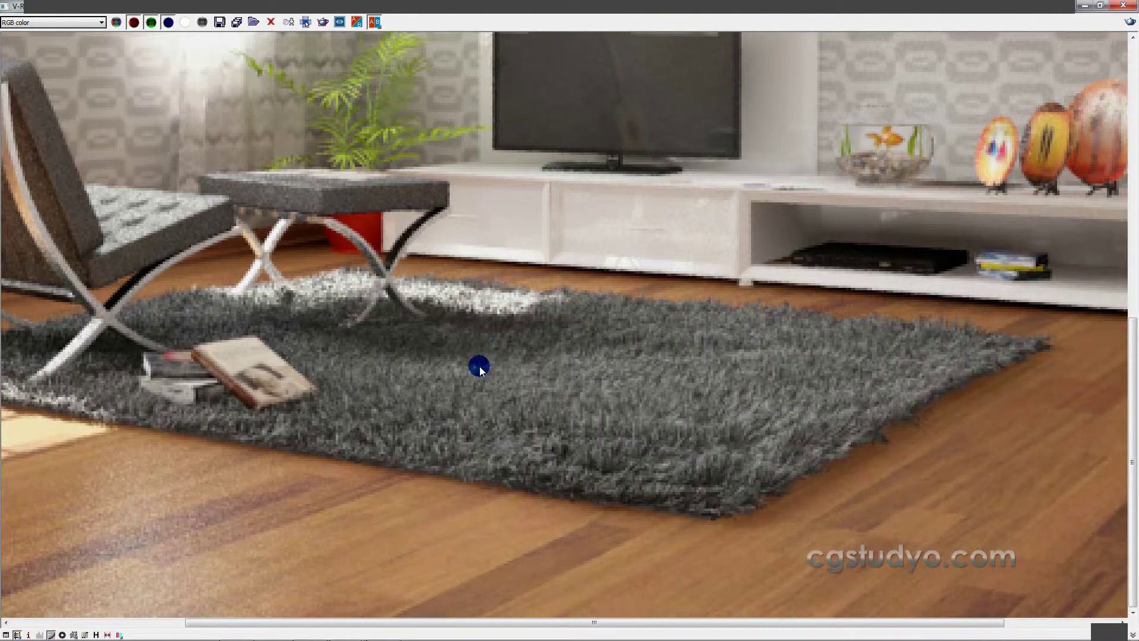
pyautogui.scroll(-3, 469, 374)
pyautogui.scroll(2, 439, 475)
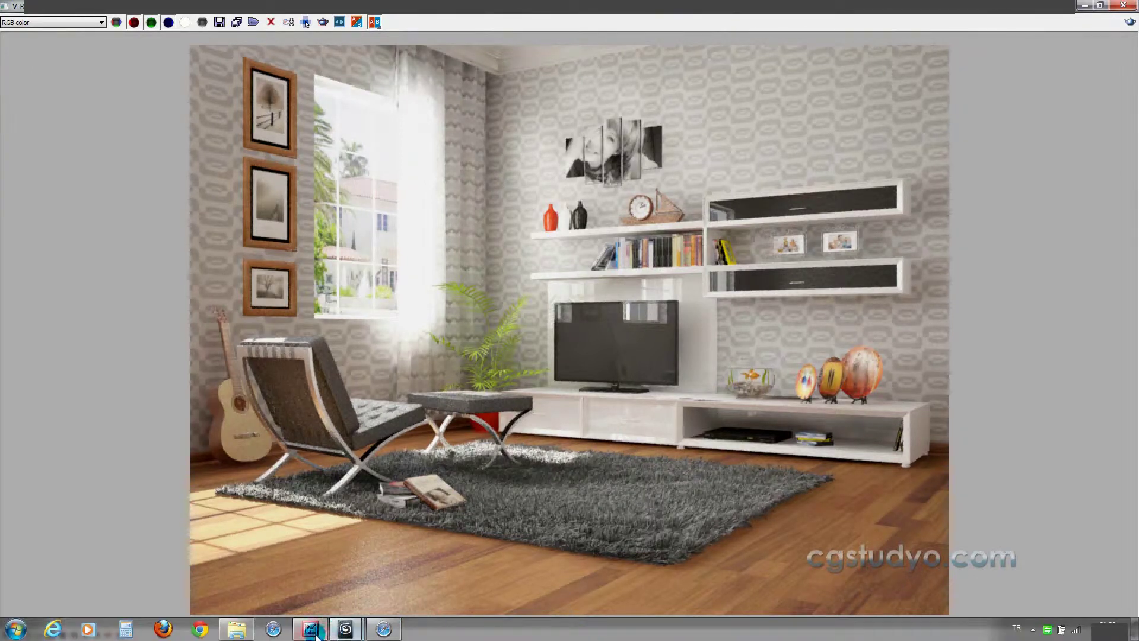
# - Place the final render in Picture Manager beside the V-Ray render to compare them
pyautogui.click(371, 628)
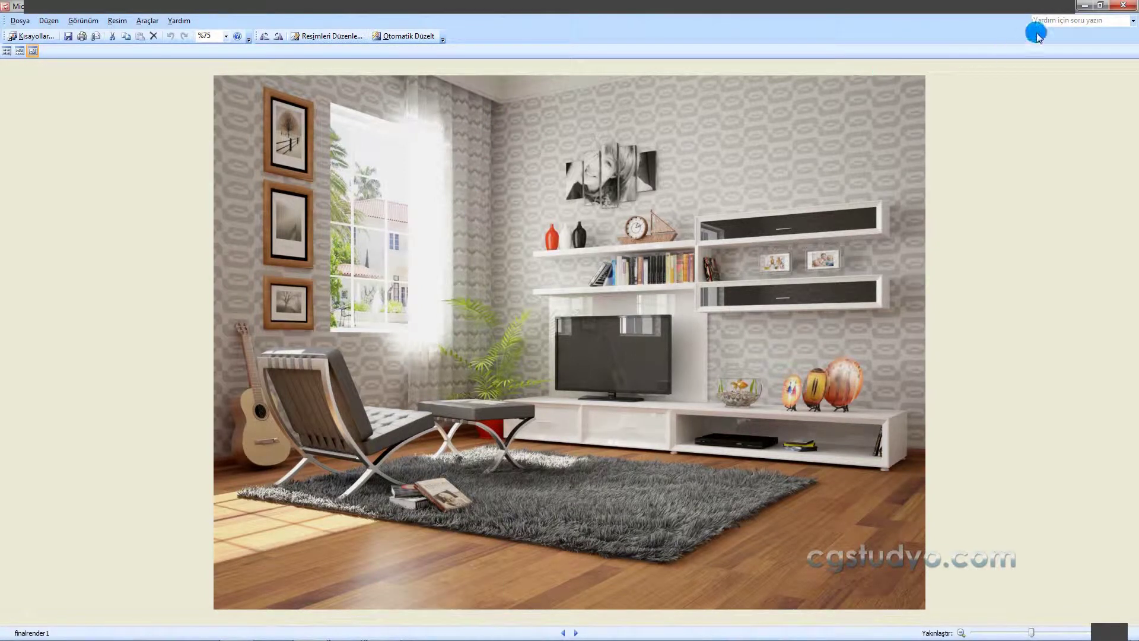
pyautogui.click(1099, 6)
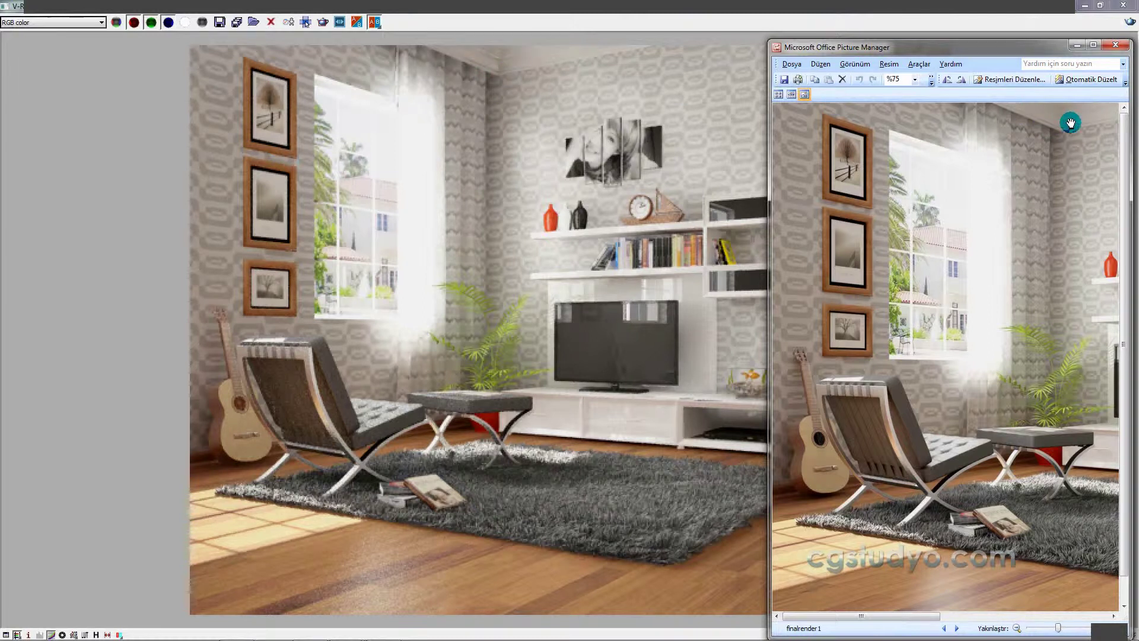
pyautogui.moveTo(973, 50); pyautogui.dragTo(840, 30)
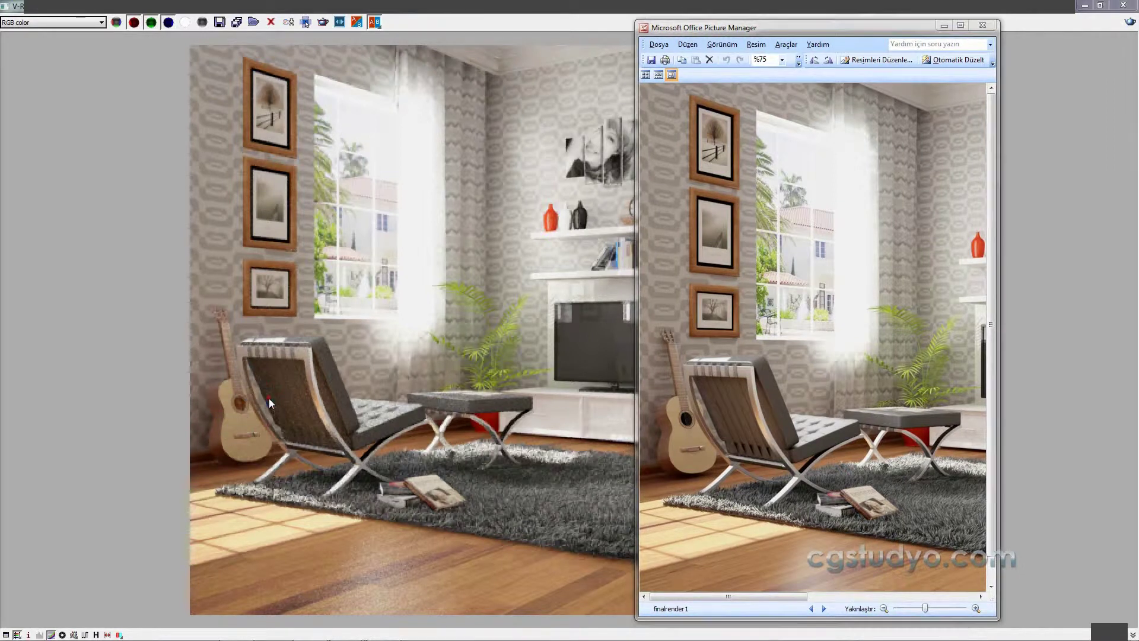
pyautogui.doubleClick(269, 397)
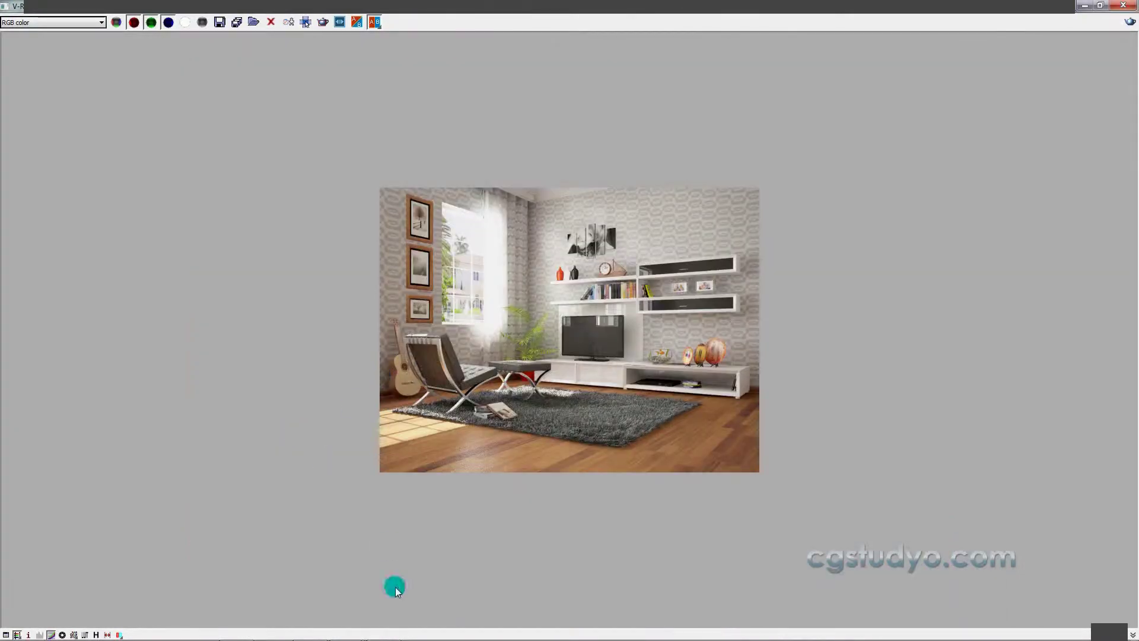
pyautogui.click(320, 630)
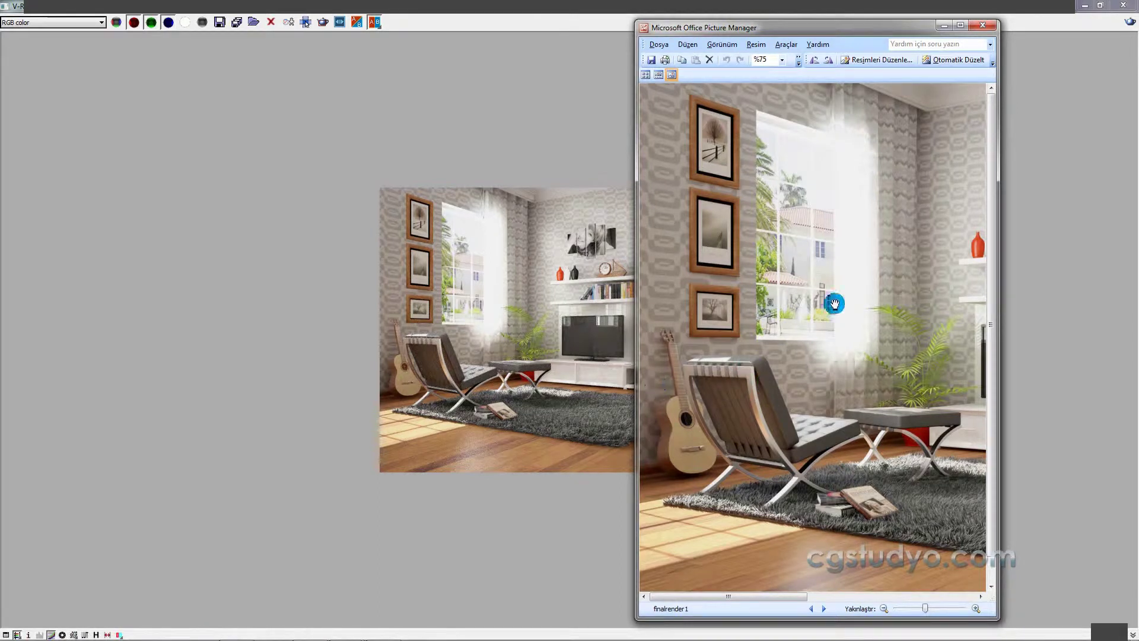
# - Compare the renders once more, then close Picture Manager and the V-Ray frame buffer
pyautogui.scroll(-1, 834, 303)
pyautogui.click(959, 26)
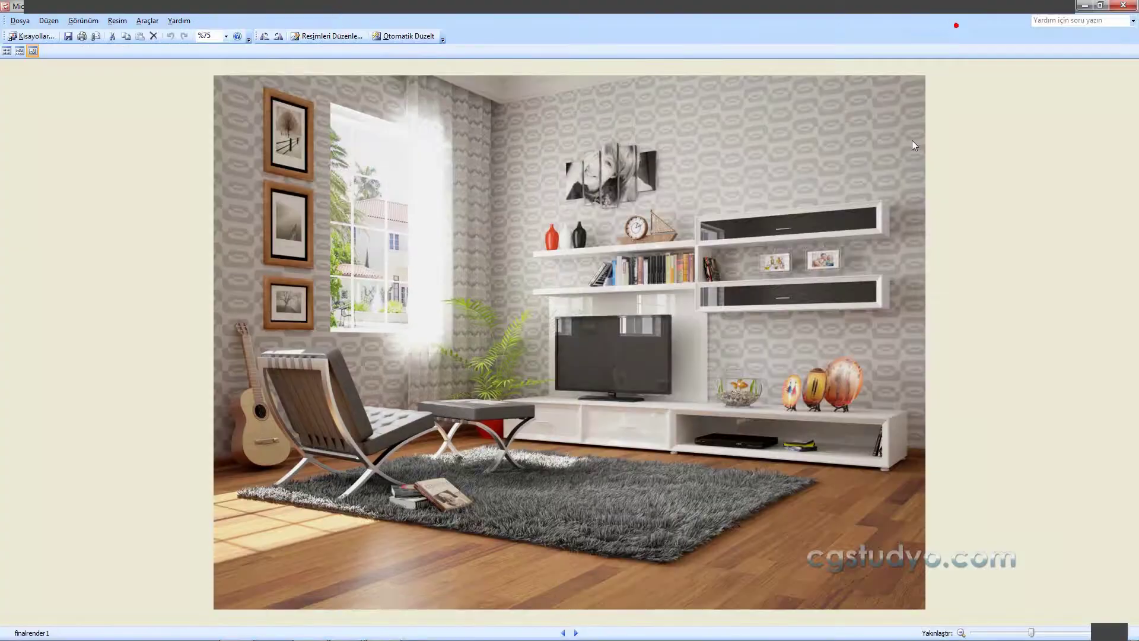
pyautogui.click(1100, 4)
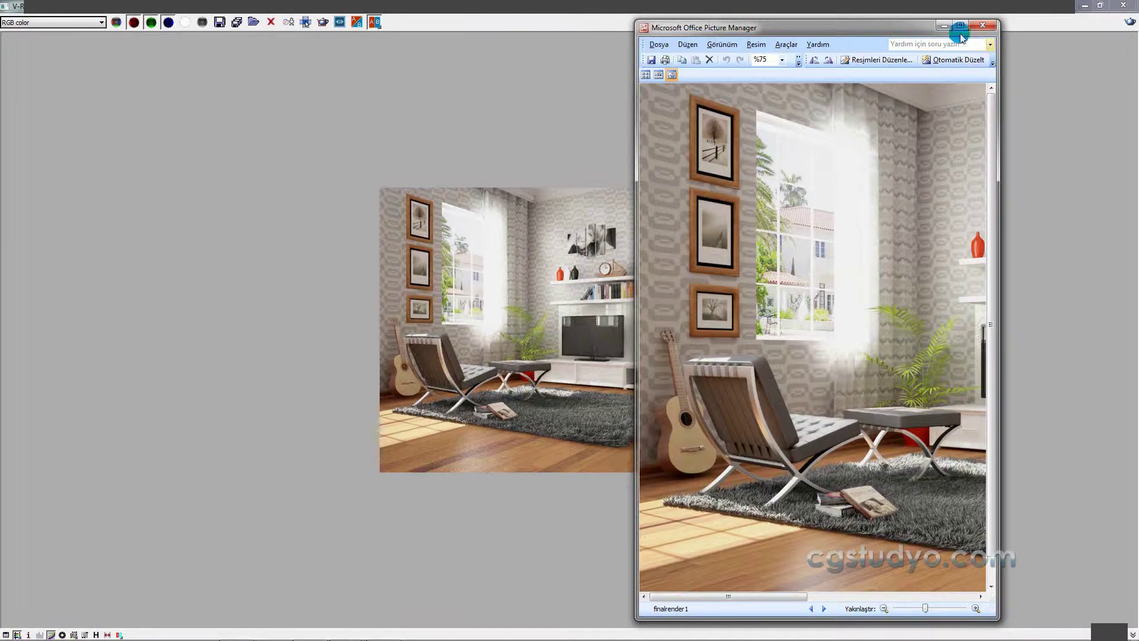
pyautogui.click(960, 27)
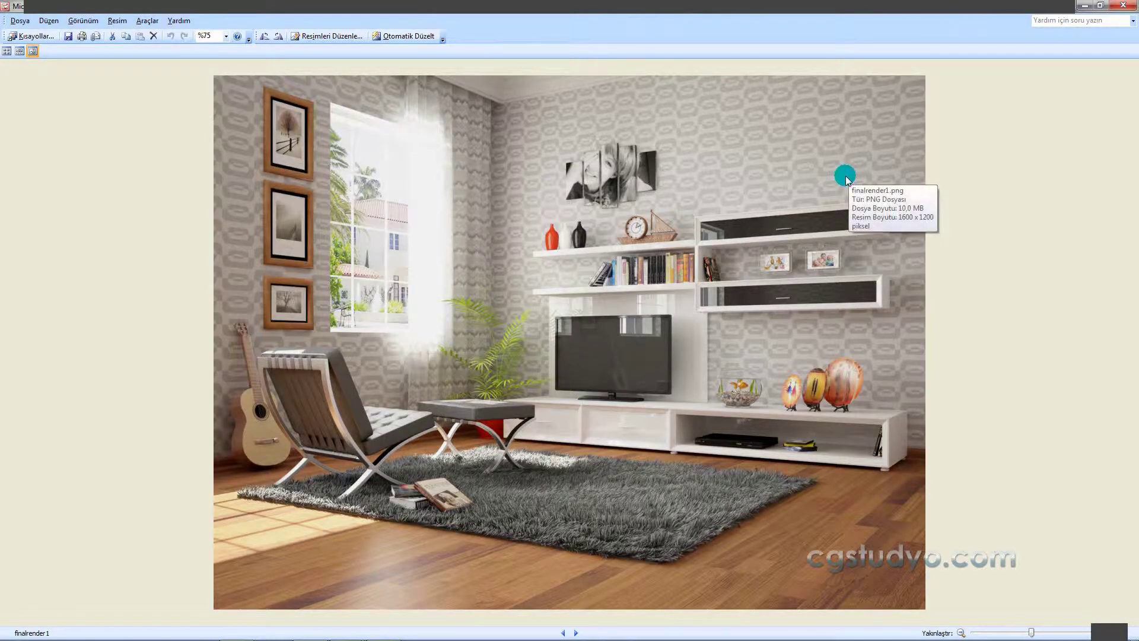
pyautogui.click(1123, 5)
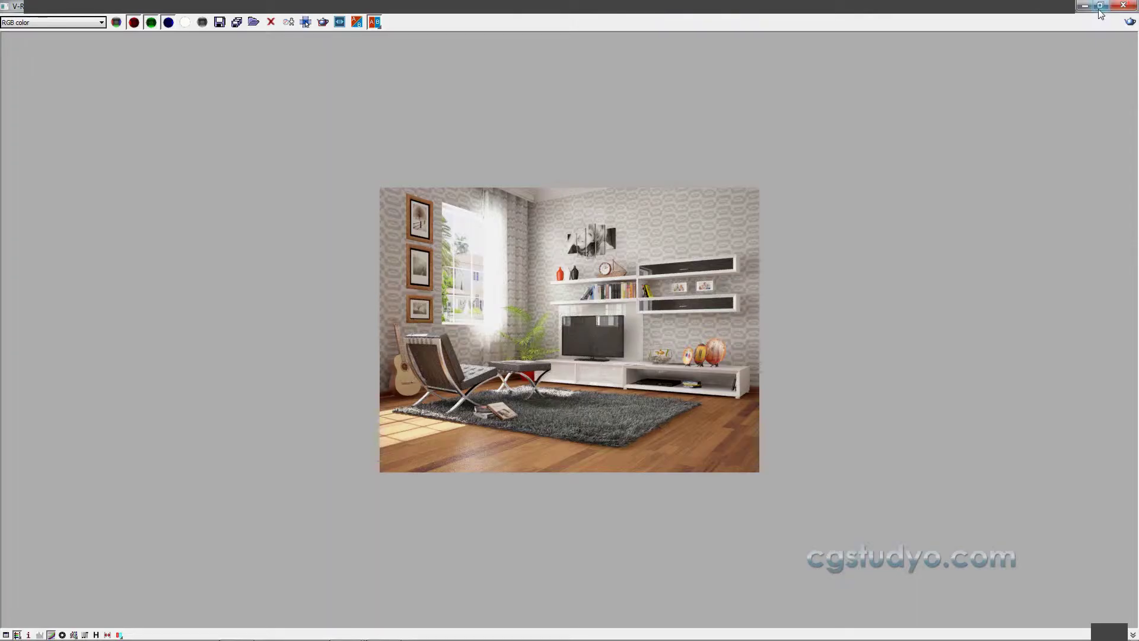
pyautogui.click(1084, 5)
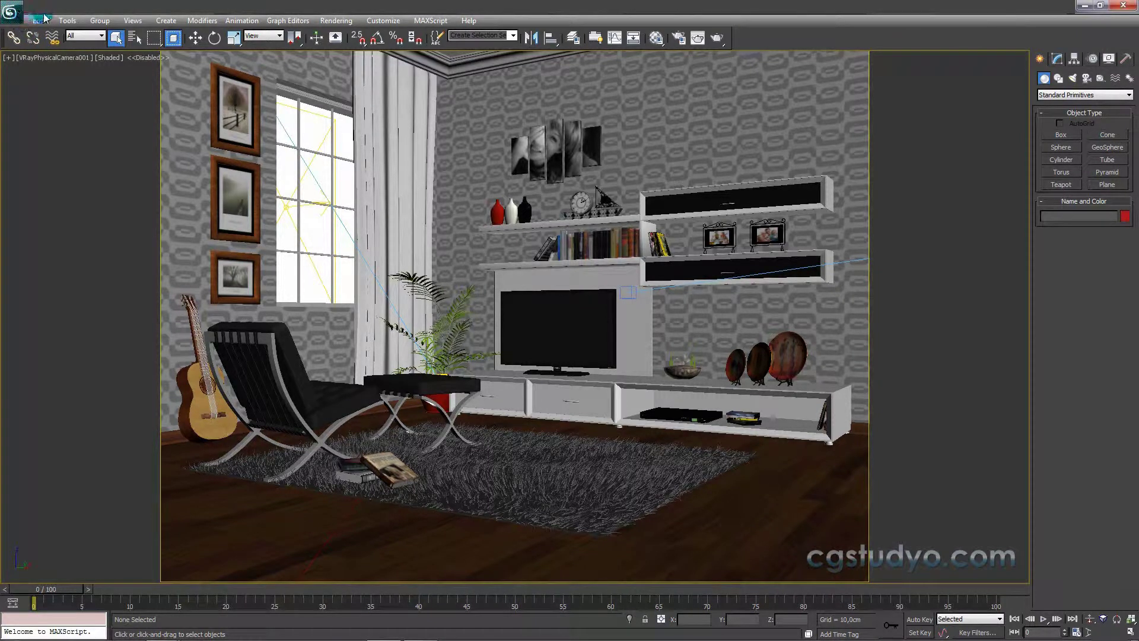
# - Save the living-room scene from the Application menu, then dismiss the menu
pyautogui.click(12, 13)
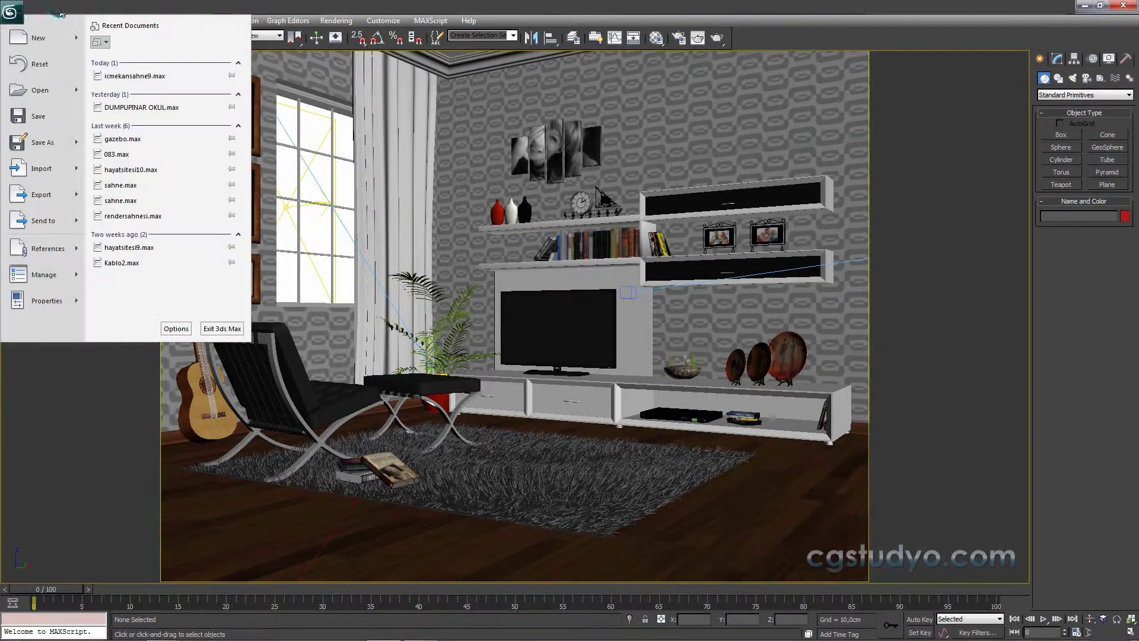
pyautogui.click(54, 121)
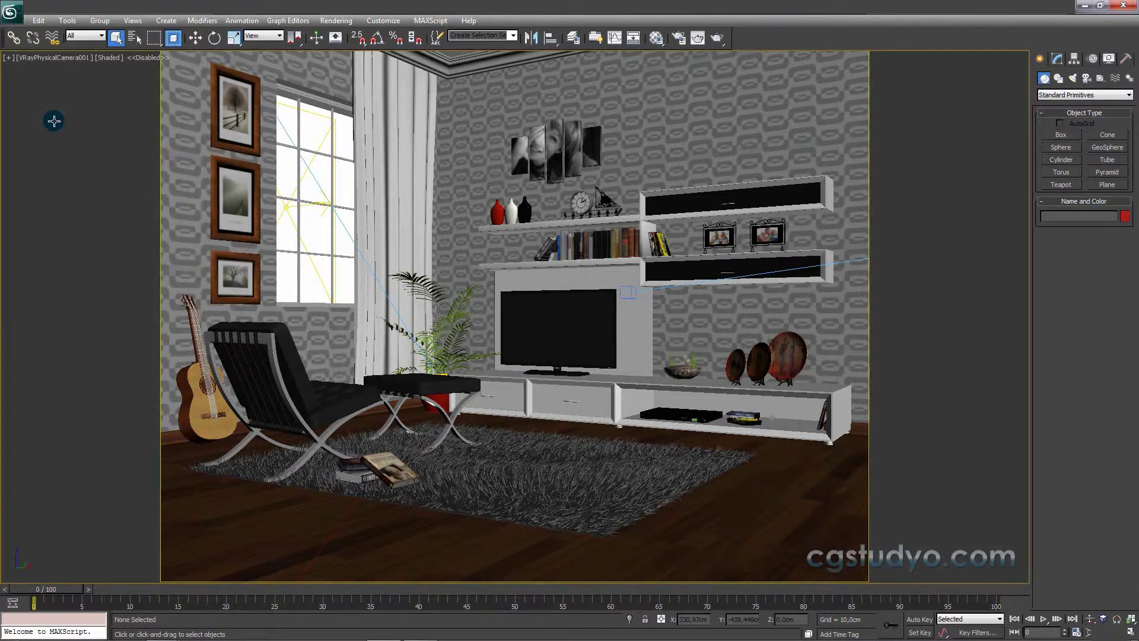
pyautogui.click(12, 13)
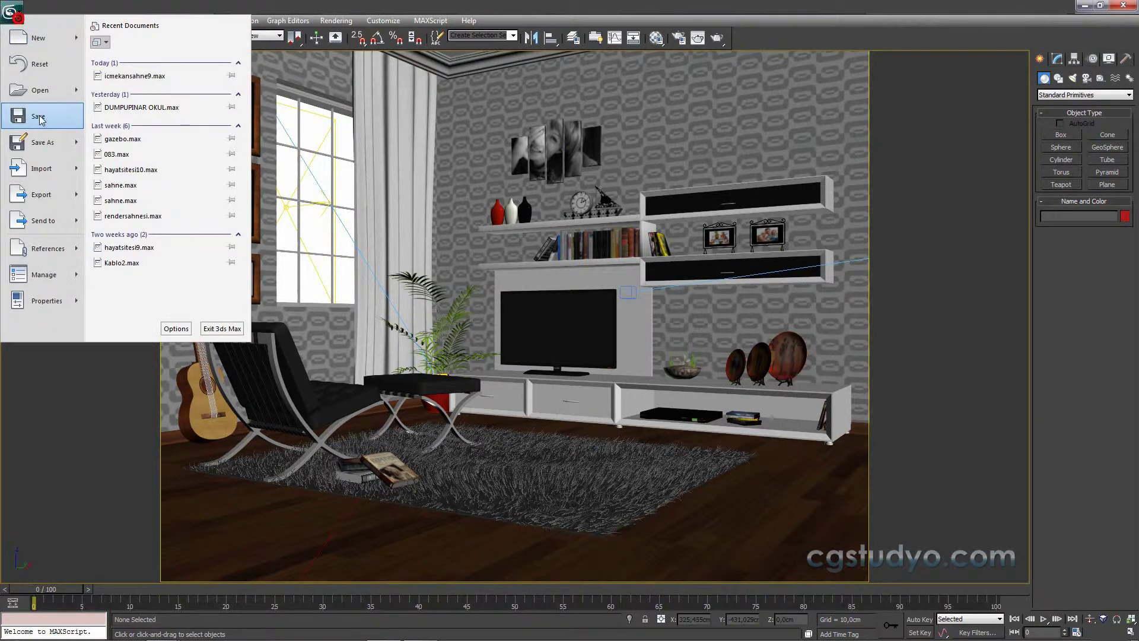
pyautogui.click(45, 122)
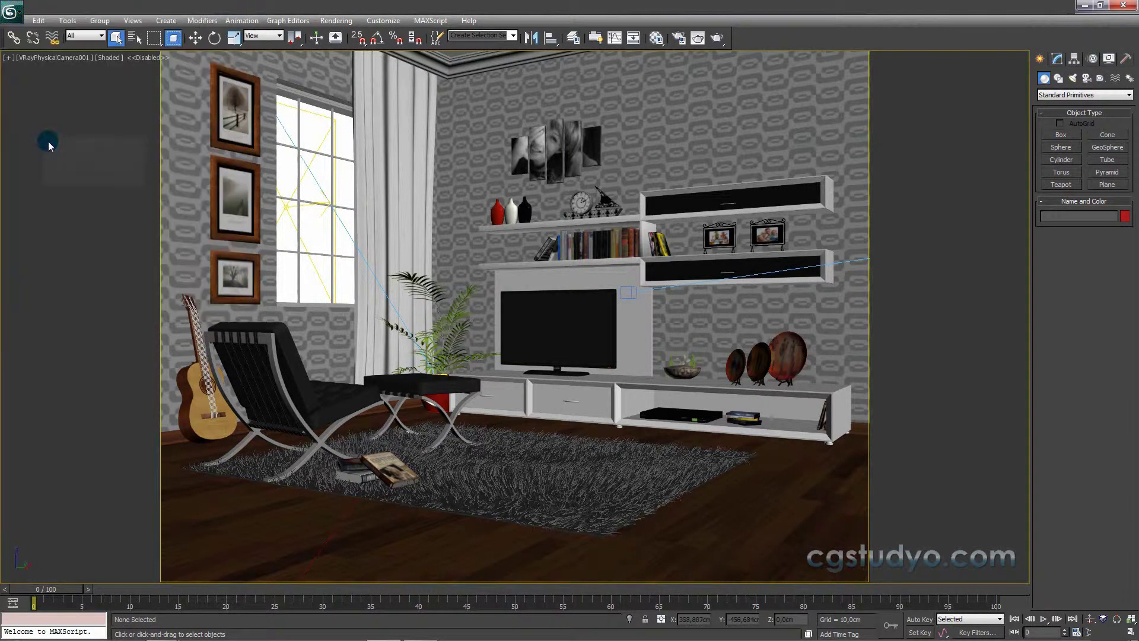
pyautogui.click(21, 22)
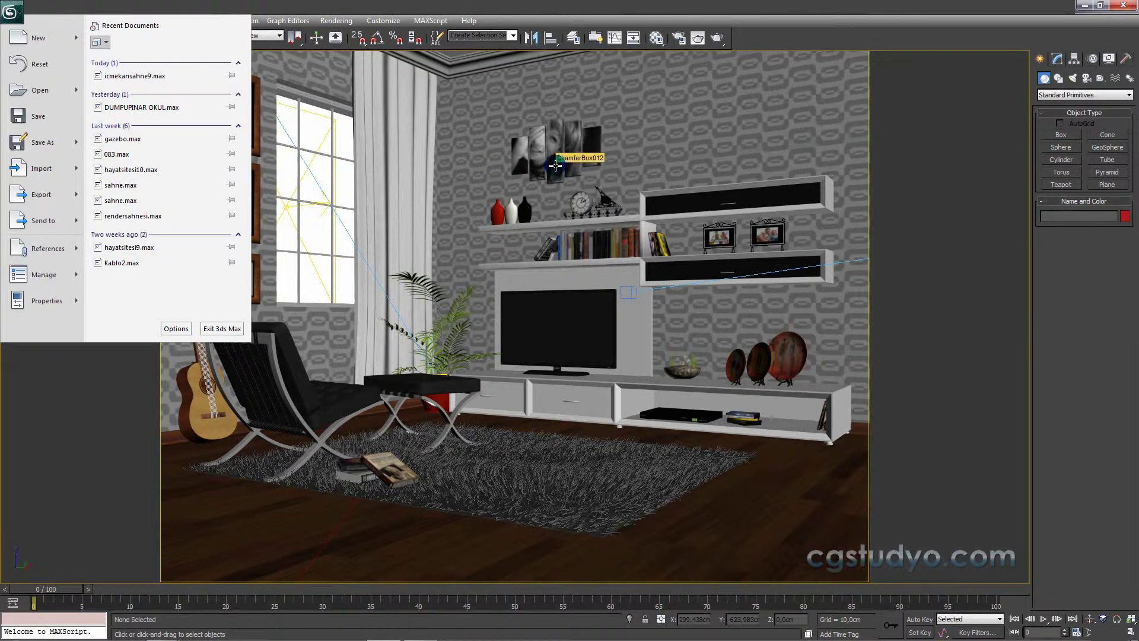
pyautogui.click(524, 296)
# - Review the tas2 diffuse bitmap and the killbill VRayMtl in the Material Editor, then close it
pyautogui.press('m')
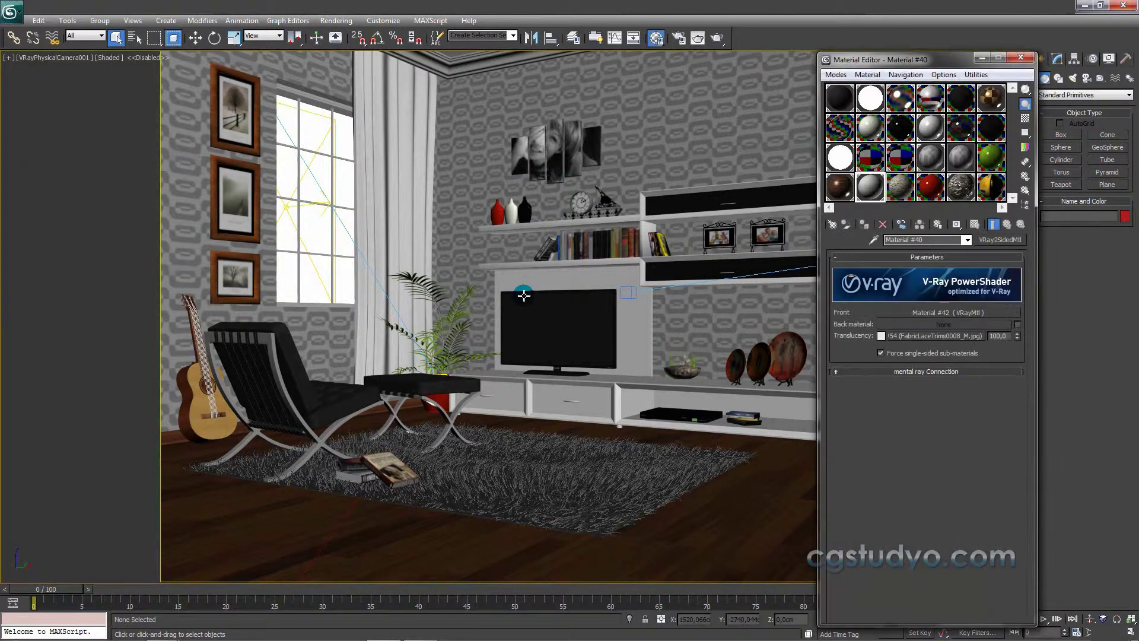
pyautogui.click(954, 195)
pyautogui.click(962, 458)
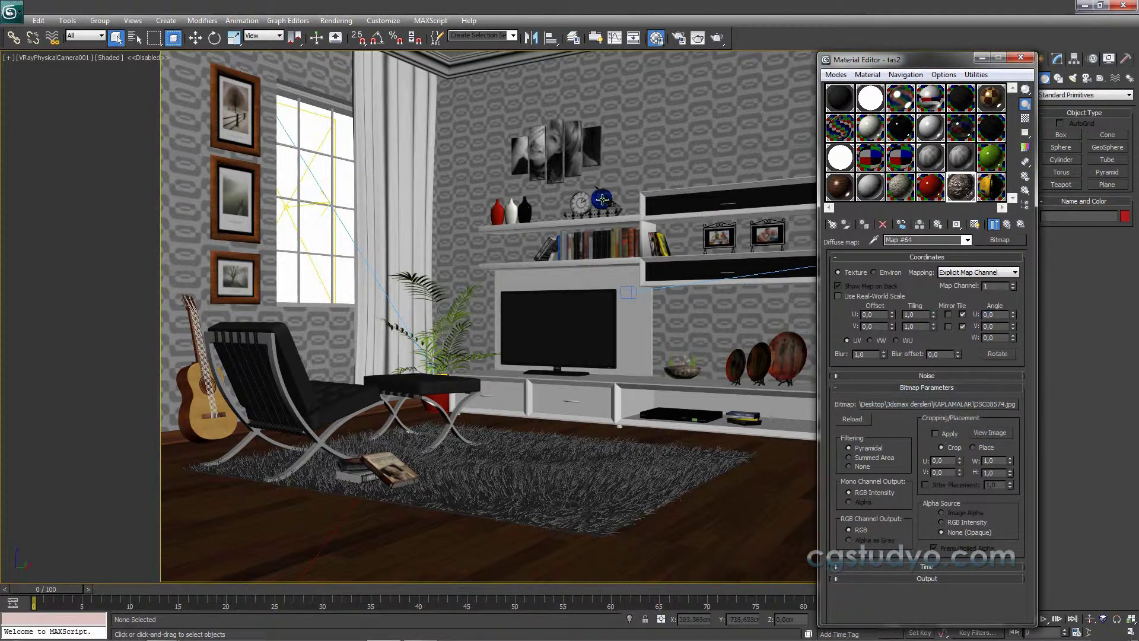
pyautogui.moveTo(989, 191)
pyautogui.mouseDown()
pyautogui.moveTo(575, 201)
pyautogui.moveTo(1008, 224)
pyautogui.mouseUp()
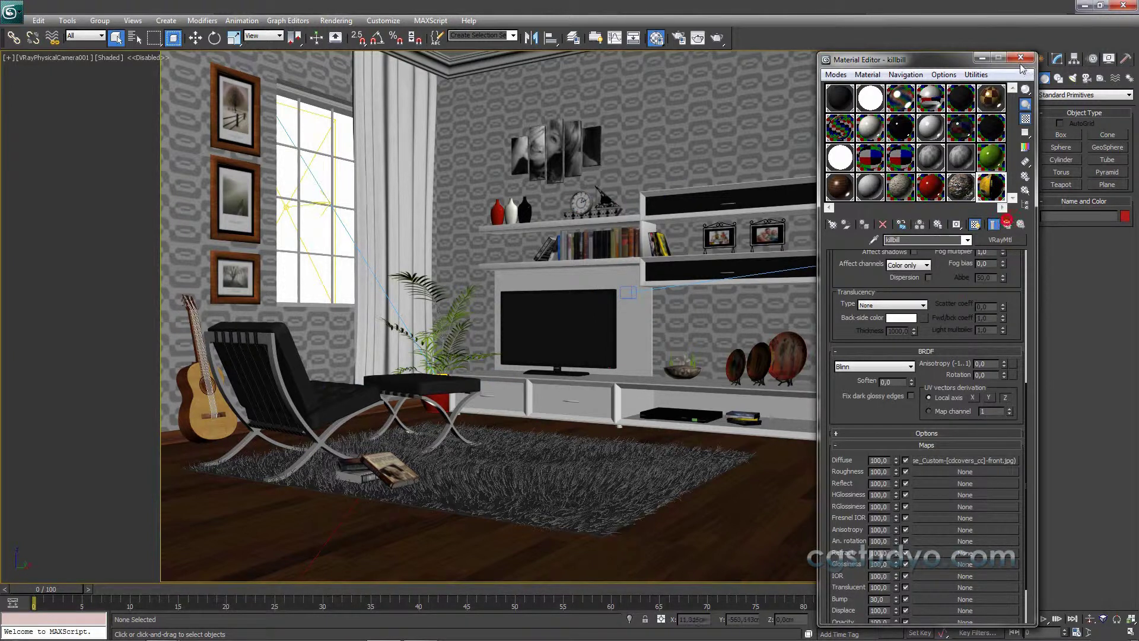
pyautogui.click(1020, 59)
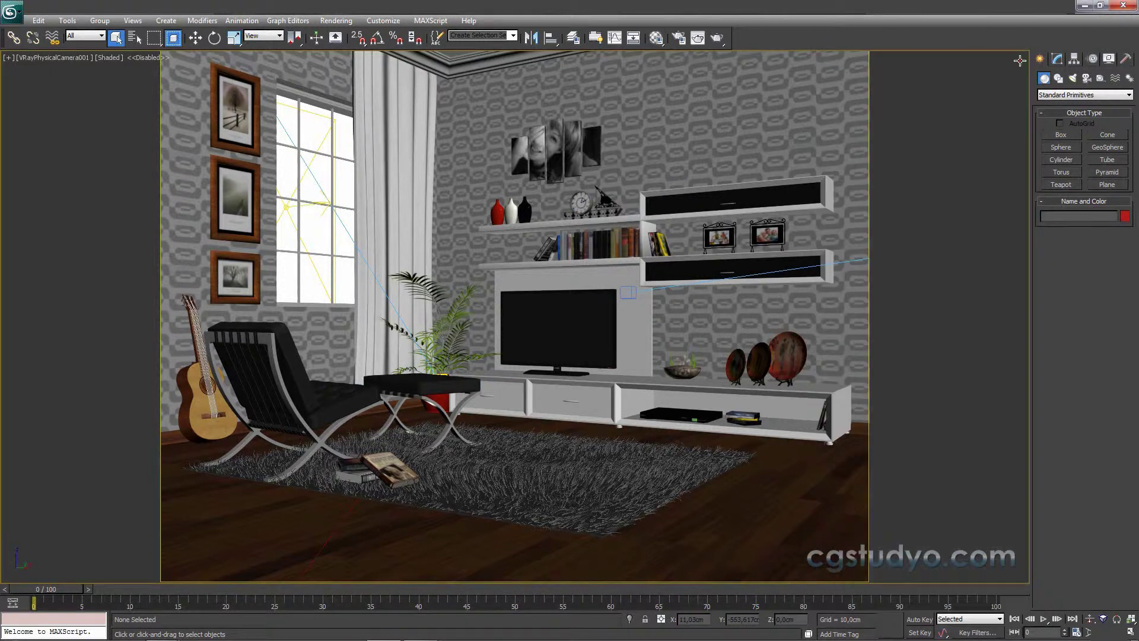
# - Choose Save As > Archive to open the 3ds Max Archive (*.zip) save dialog
pyautogui.click(22, 16)
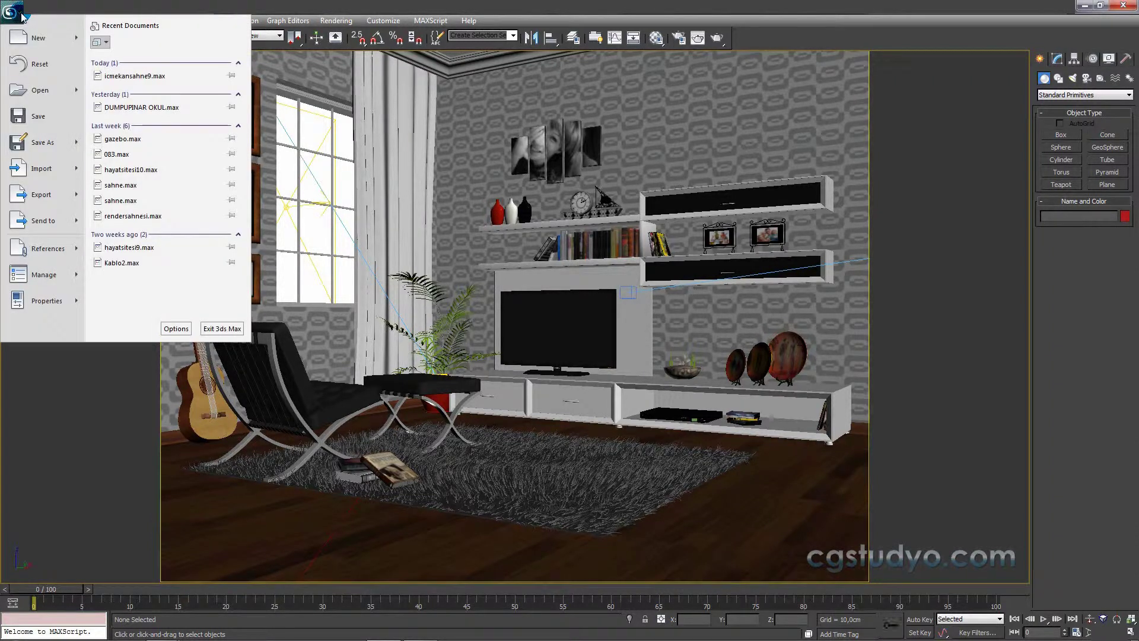
pyautogui.click(66, 143)
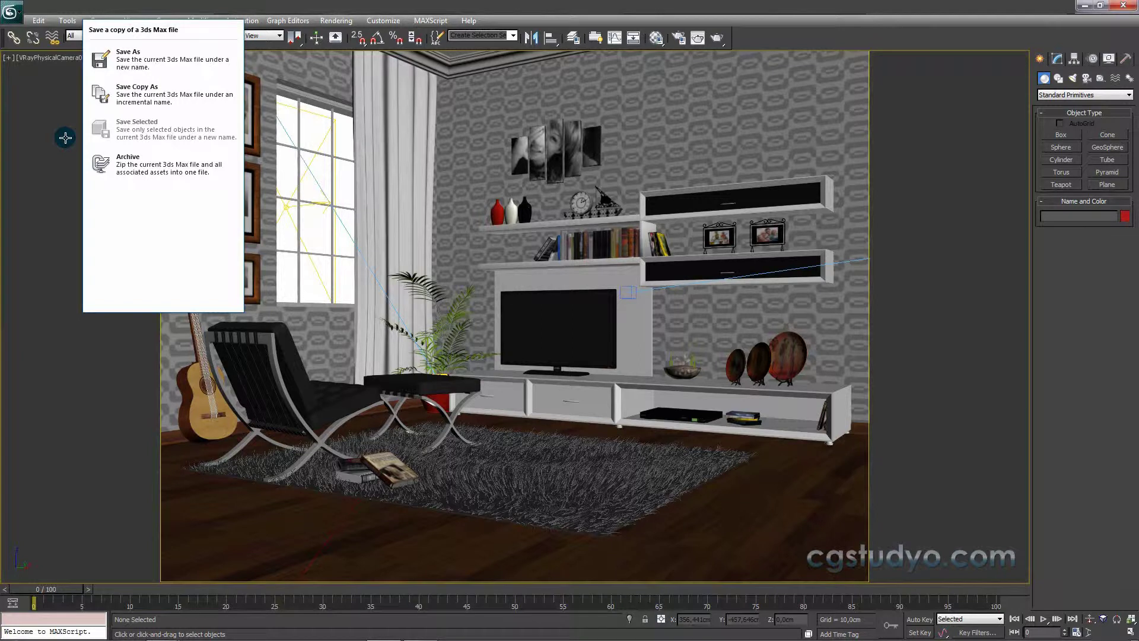
pyautogui.click(22, 22)
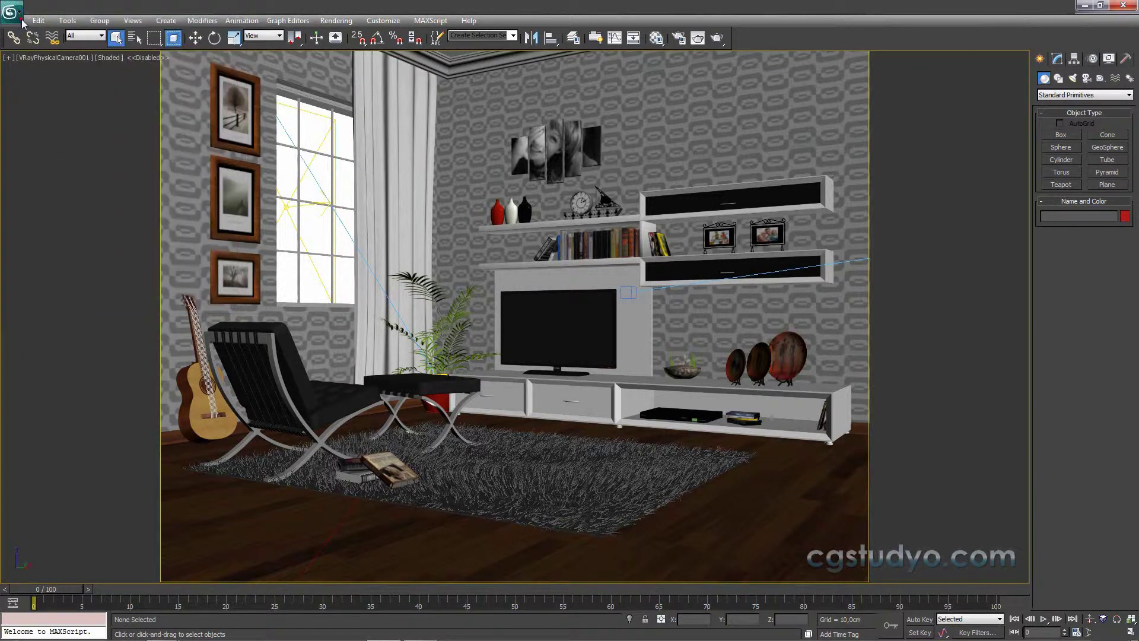
pyautogui.click(22, 21)
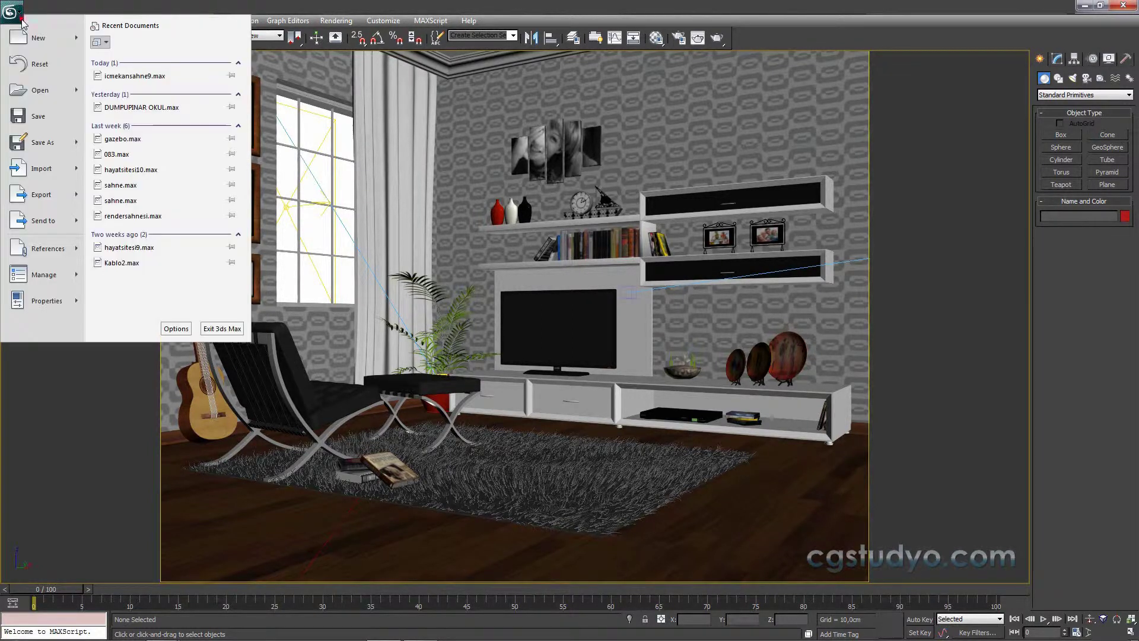
pyautogui.click(41, 153)
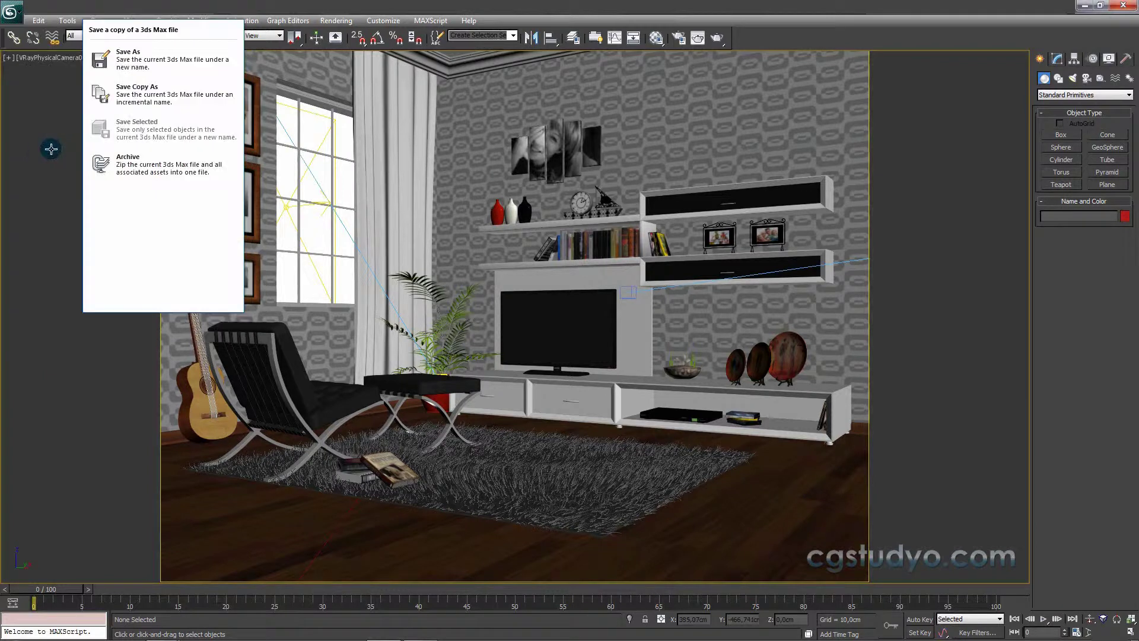
pyautogui.click(136, 169)
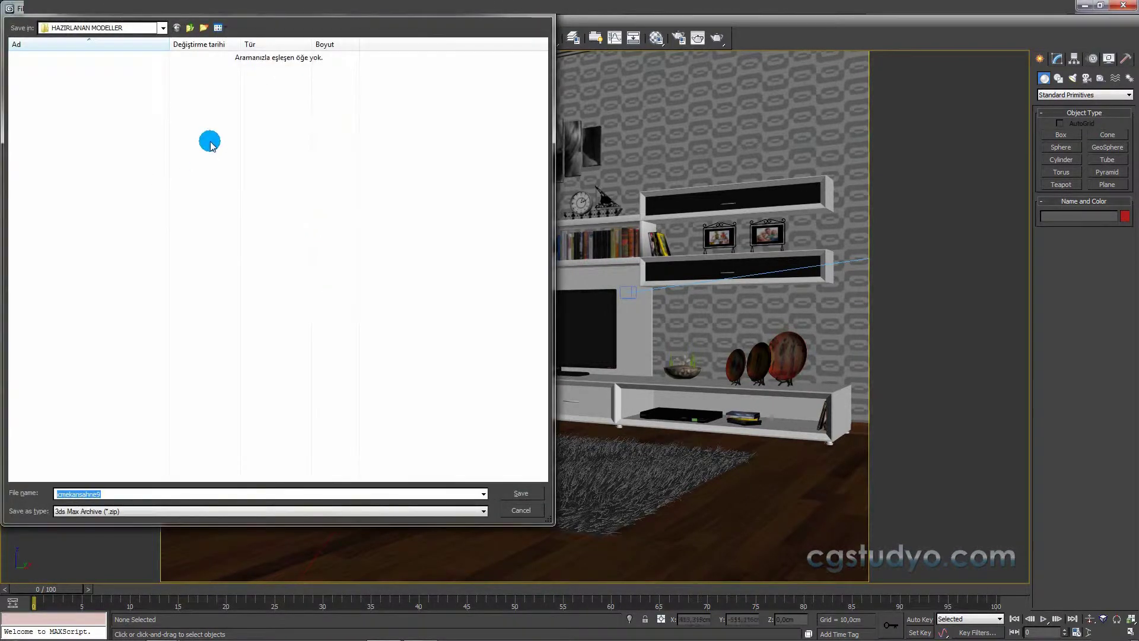
# - Save the archive as icmekansahnem in the 3dsmax dersleri folder and close the zip console
pyautogui.click(188, 33)
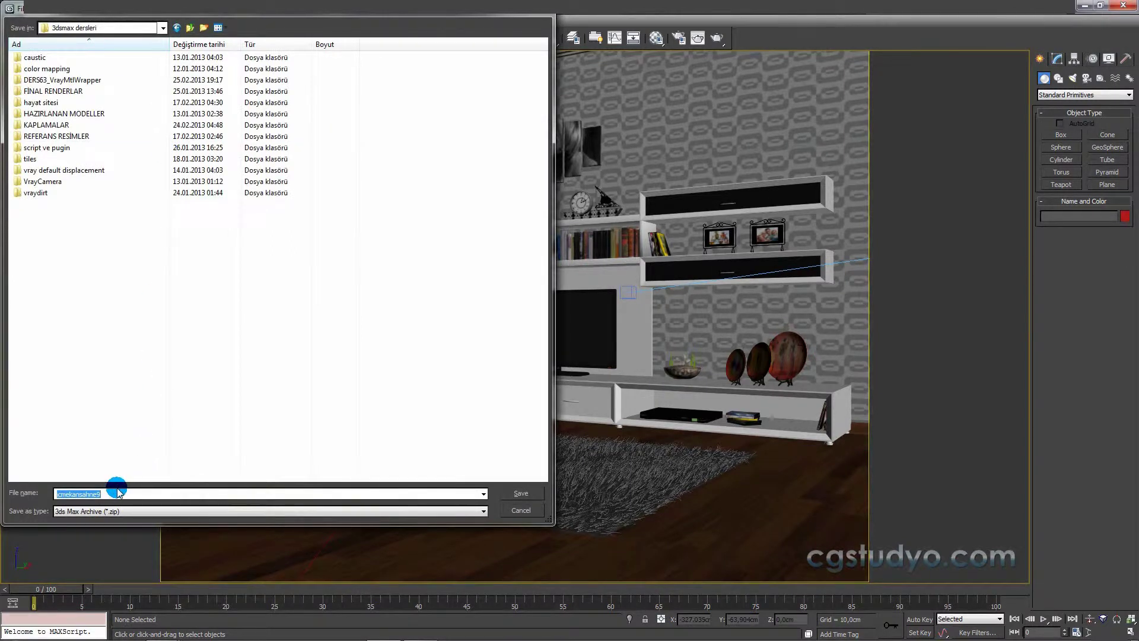
pyautogui.write('ic')
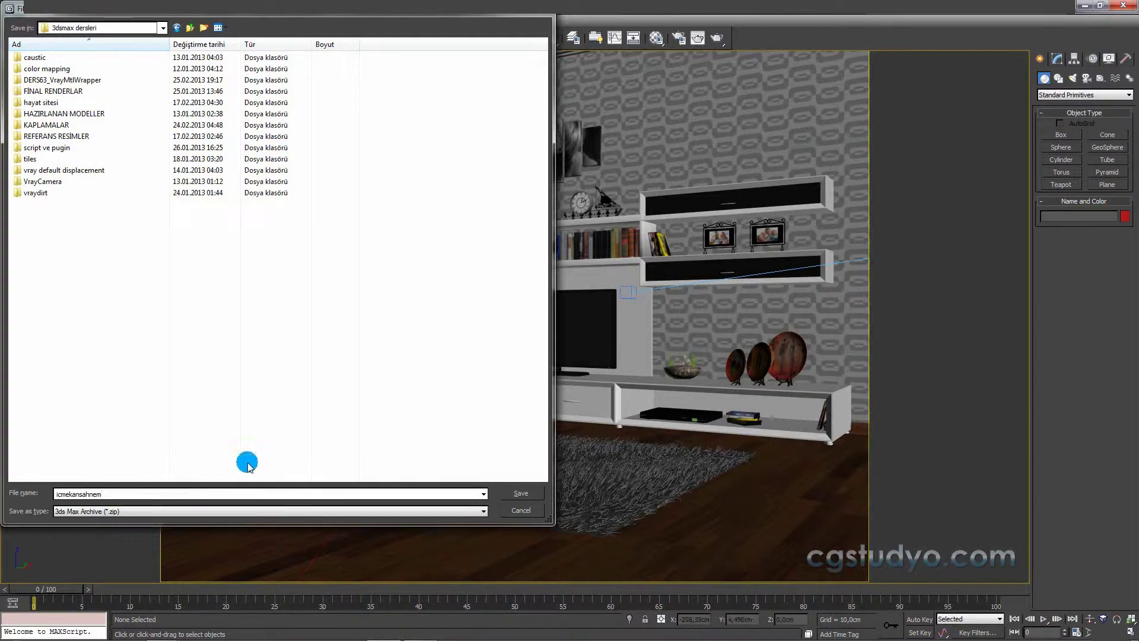
pyautogui.click(514, 490)
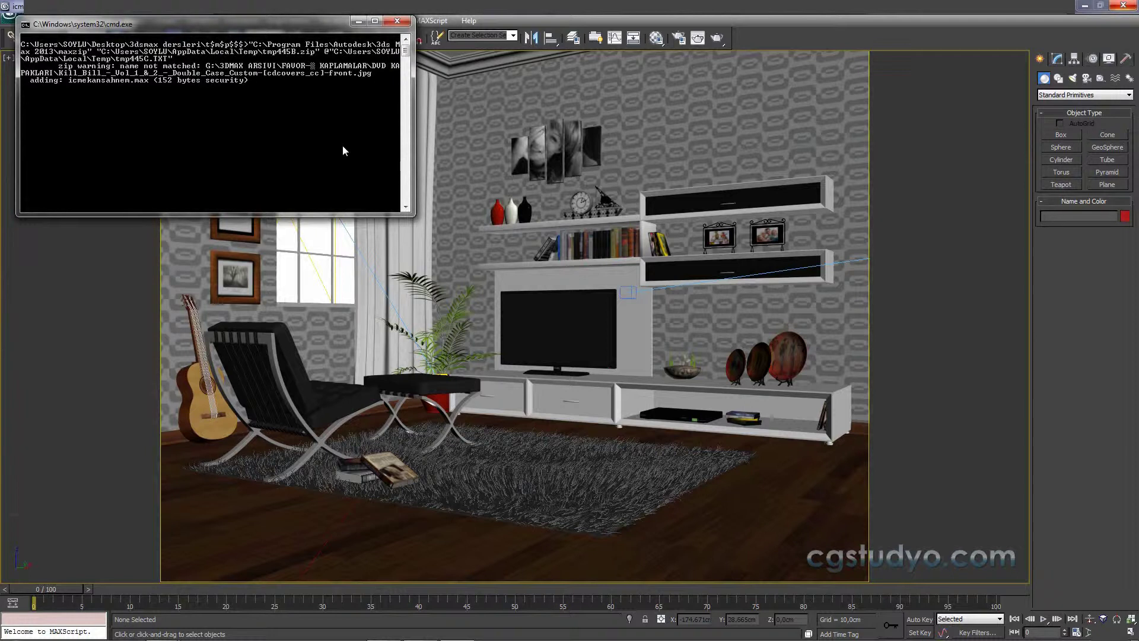
pyautogui.click(368, 161)
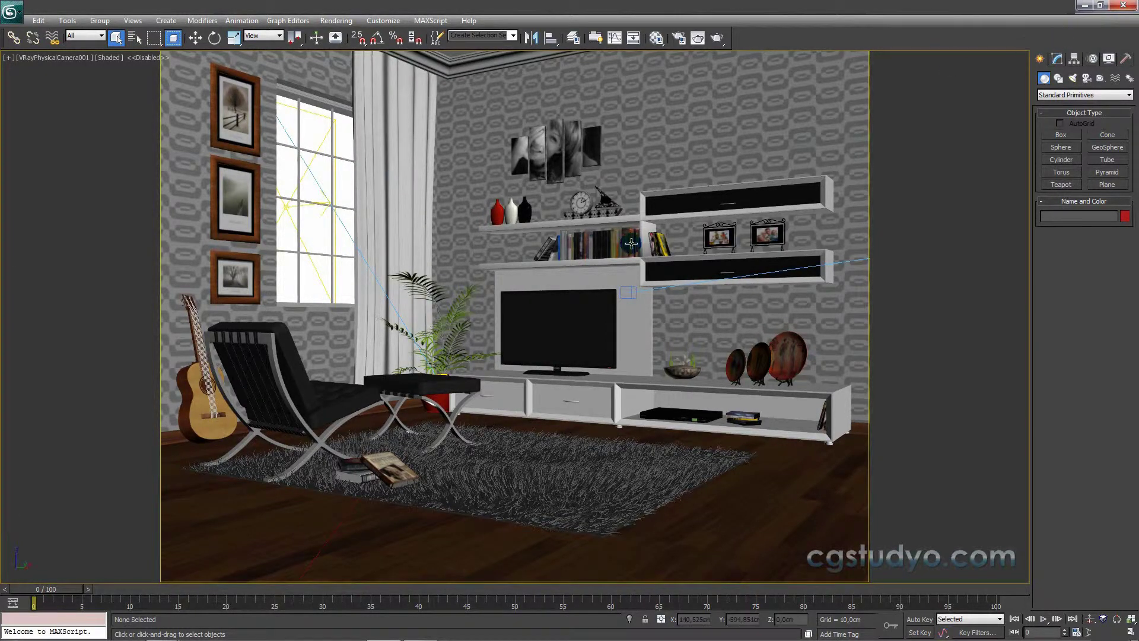
# - Open the 3dsmax dersleri folder in Explorer and select the icmekansahnem archive
pyautogui.rightClick(169, 634)
pyautogui.click(128, 431)
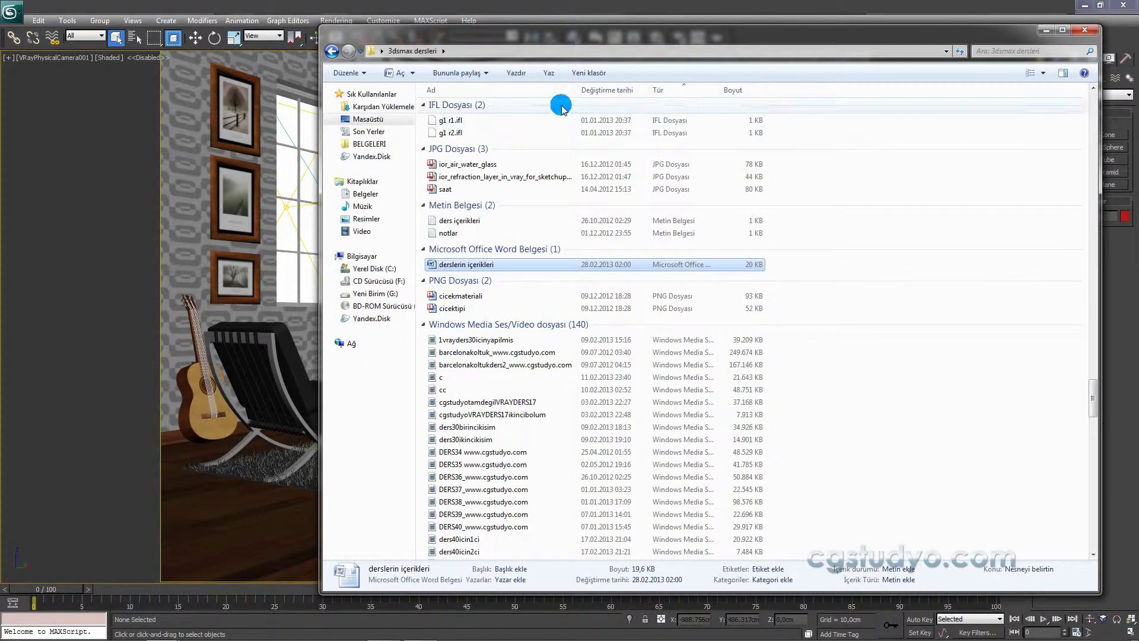
pyautogui.scroll(-10, 651, 215)
pyautogui.scroll(-10, 650, 214)
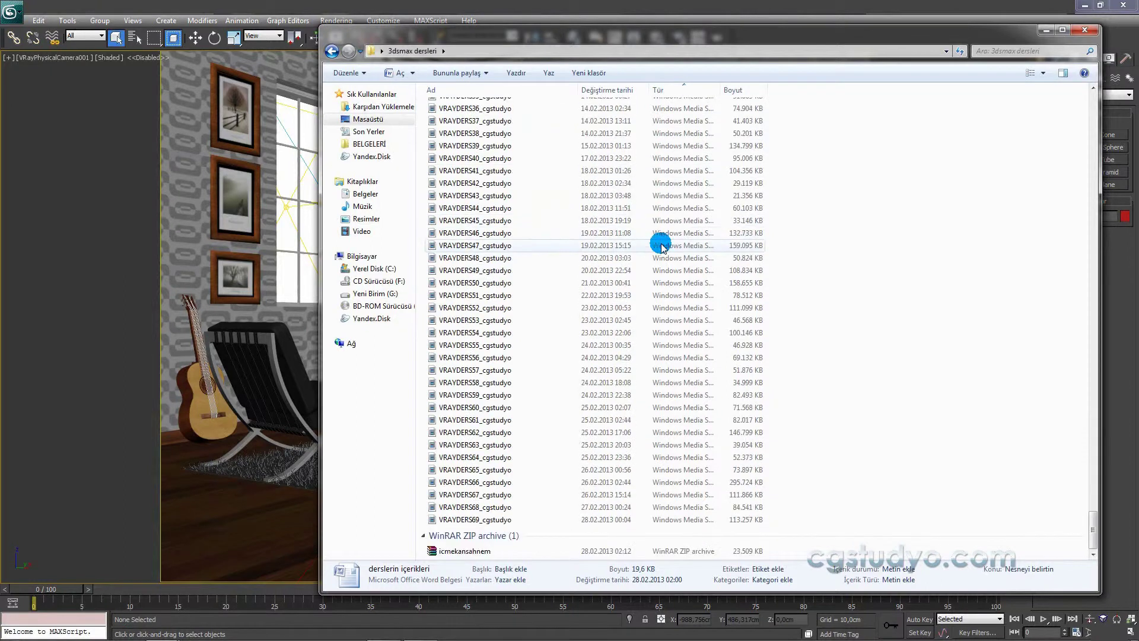
pyautogui.click(481, 551)
pyautogui.doubleClick(482, 552)
# - Switch the folder view to large icons and check the icmekansahnem ZIP archive
pyautogui.click(971, 185)
pyautogui.click(1037, 71)
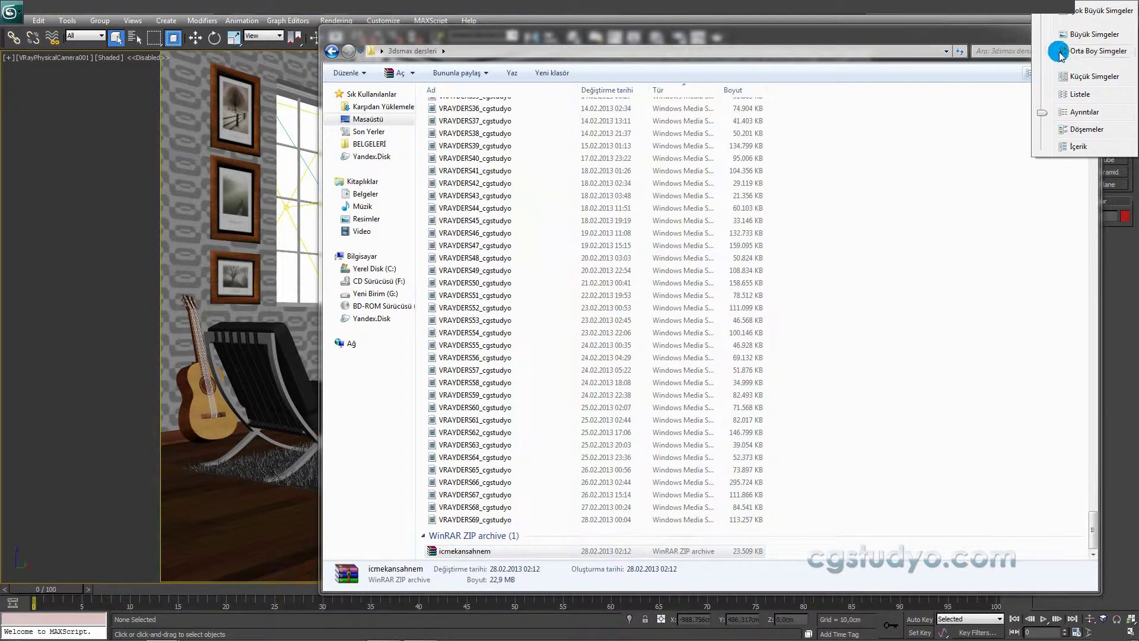
pyautogui.click(1077, 34)
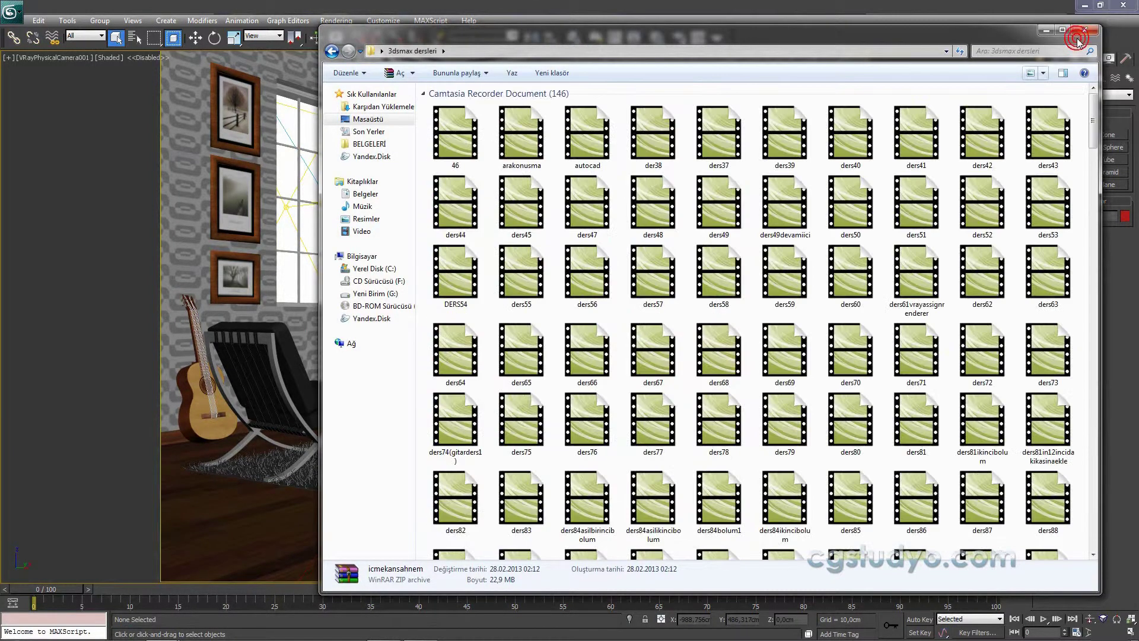
pyautogui.moveTo(1085, 118); pyautogui.dragTo(1090, 516)
pyautogui.click(669, 481)
pyautogui.click(455, 513)
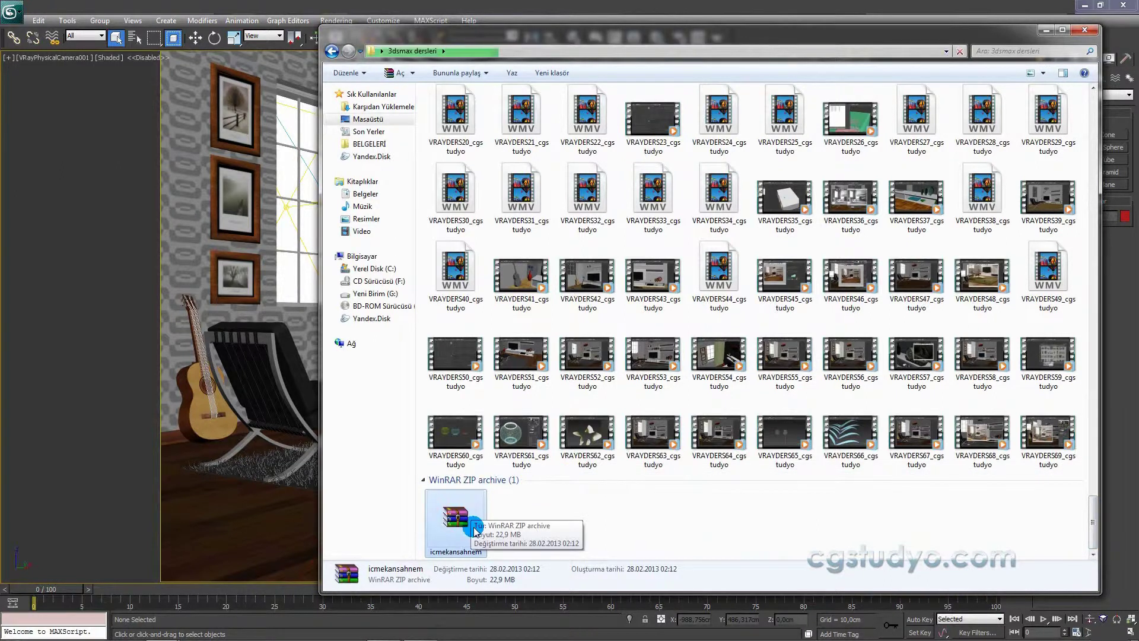
pyautogui.click(556, 502)
pyautogui.click(457, 517)
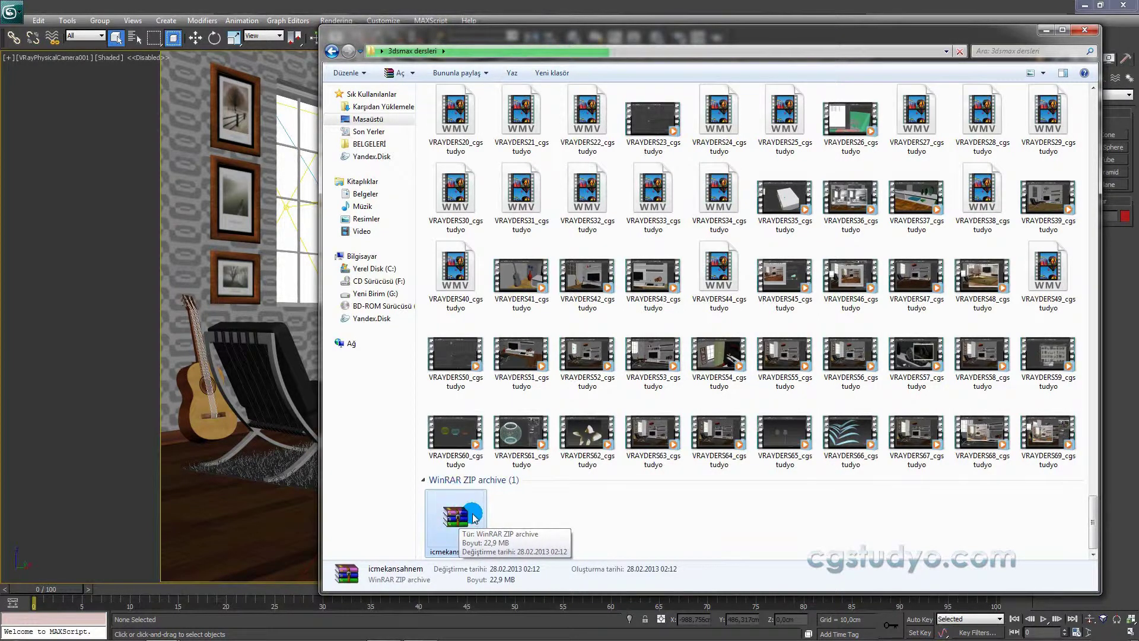
pyautogui.click(527, 500)
# - Extract the icmekansahnem archive to icmekansahnem\ and open the extracted folder
pyautogui.rightClick(451, 520)
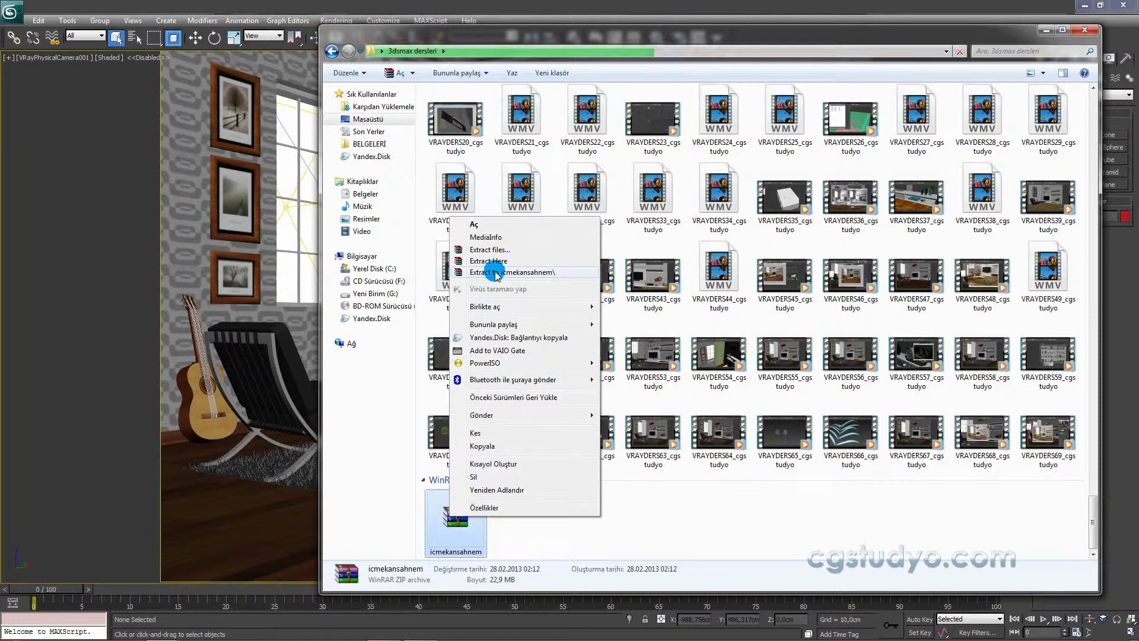
pyautogui.click(495, 272)
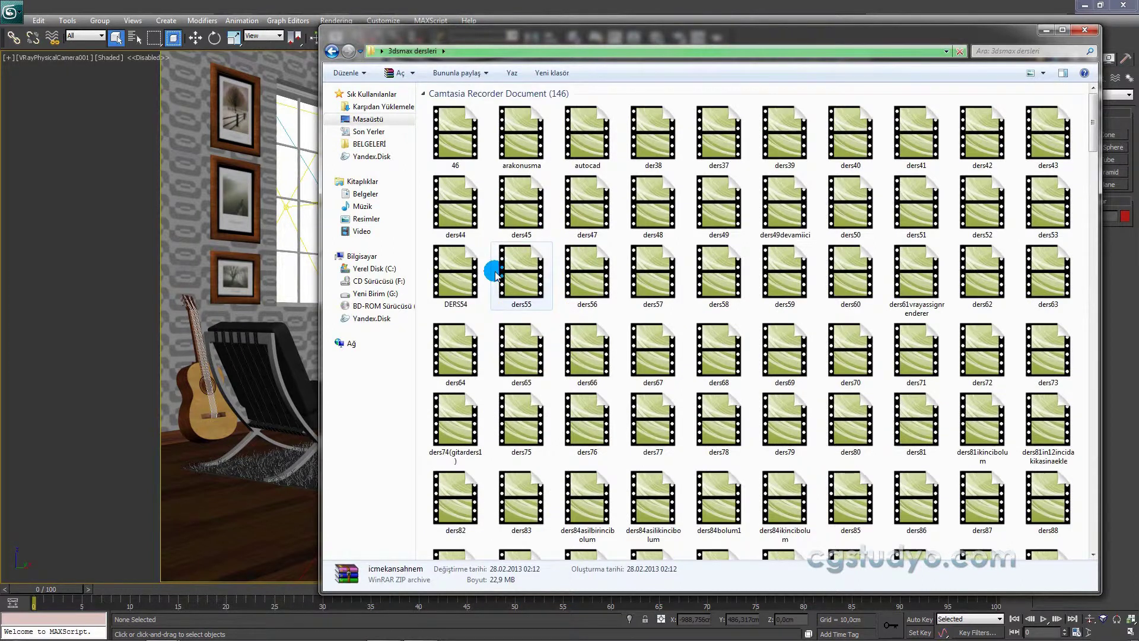
pyautogui.scroll(-5, 495, 275)
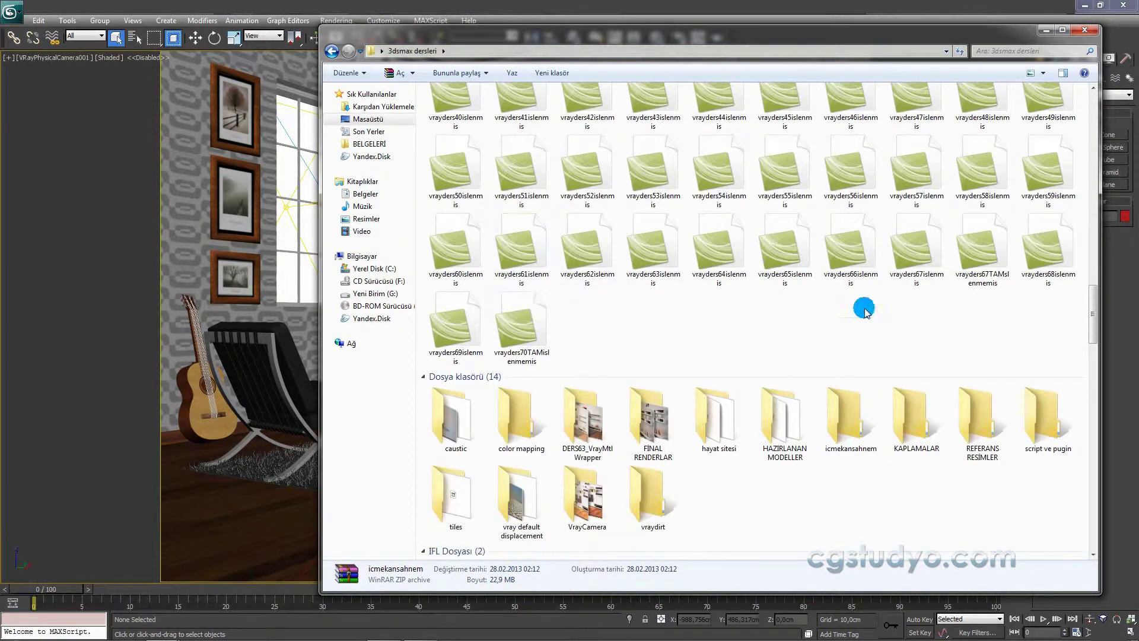
pyautogui.doubleClick(871, 412)
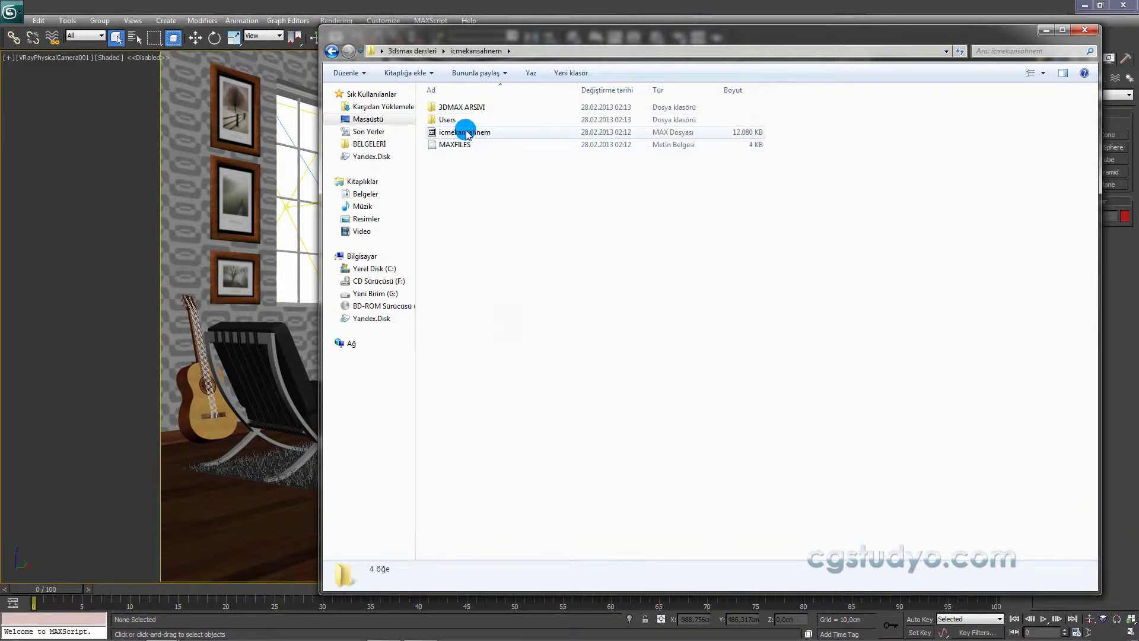
pyautogui.doubleClick(451, 109)
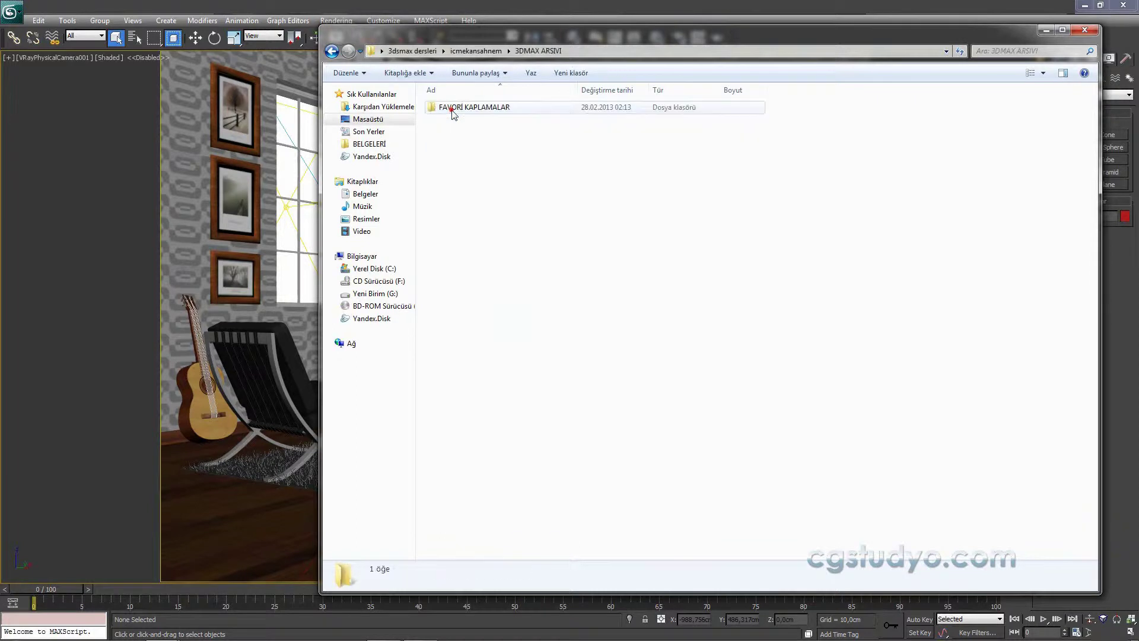
pyautogui.doubleClick(452, 109)
pyautogui.doubleClick(454, 120)
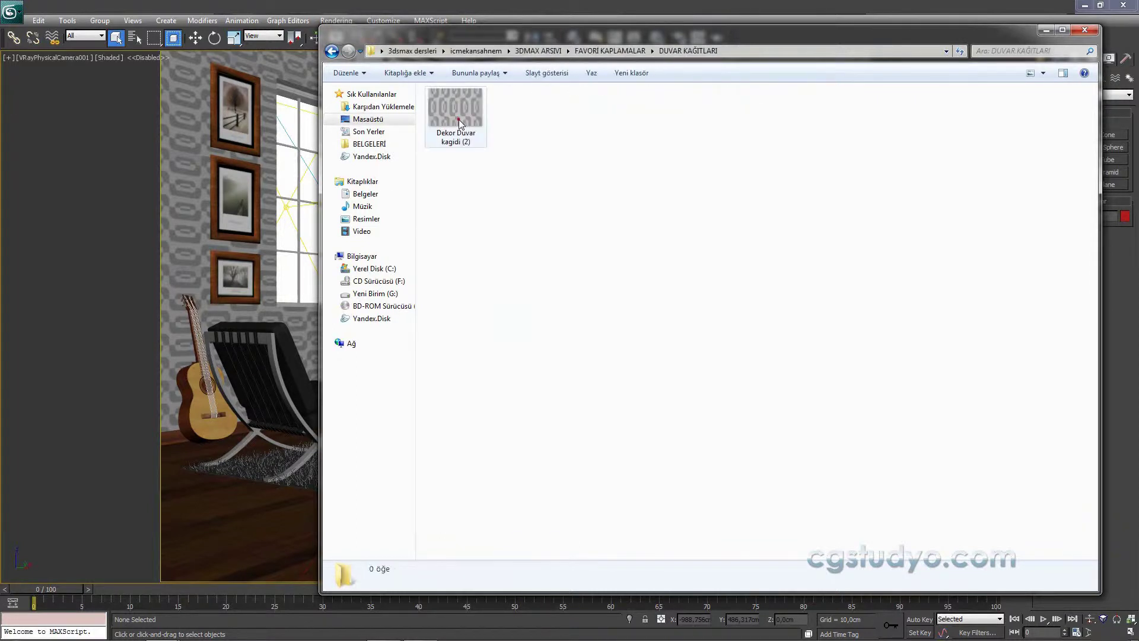
pyautogui.click(331, 51)
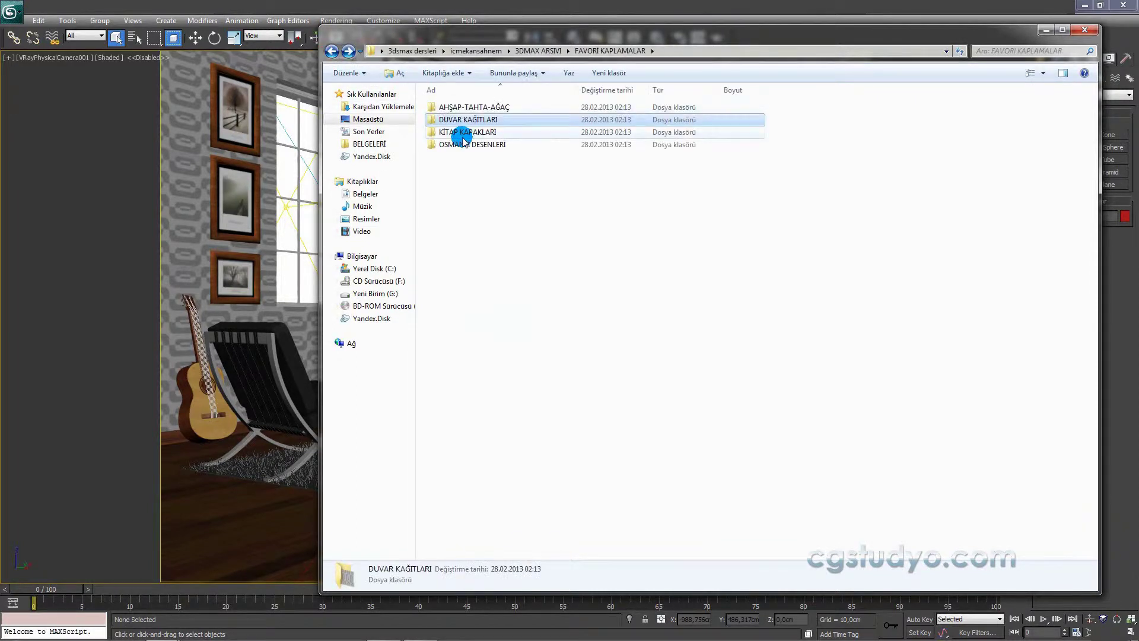
pyautogui.doubleClick(461, 139)
pyautogui.click(332, 51)
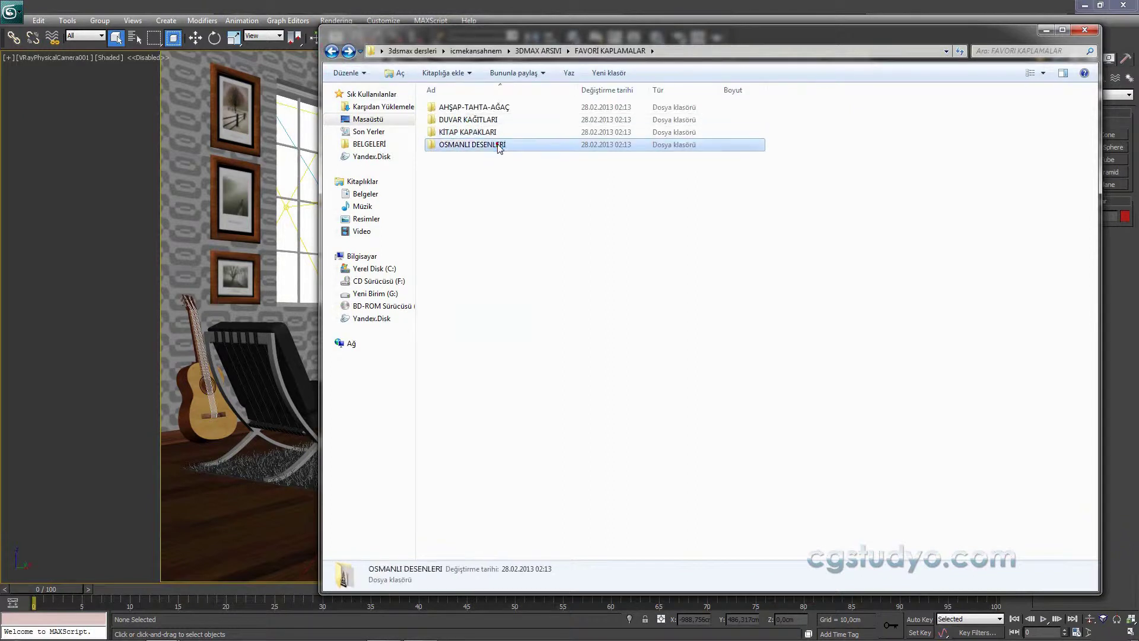
pyautogui.doubleClick(498, 143)
pyautogui.click(332, 51)
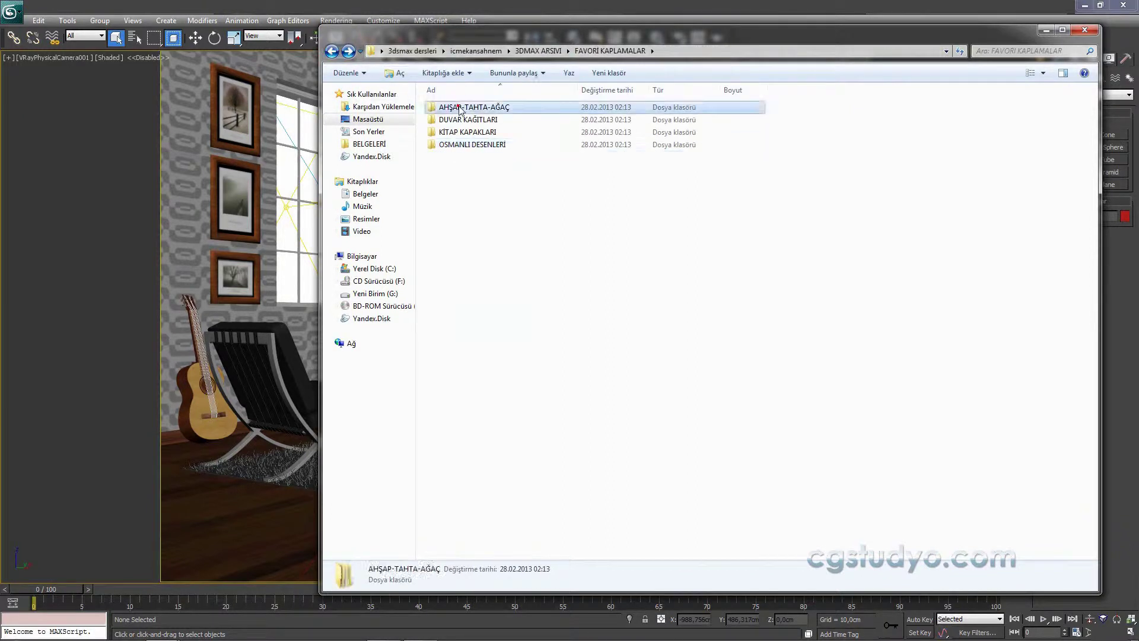
pyautogui.doubleClick(459, 106)
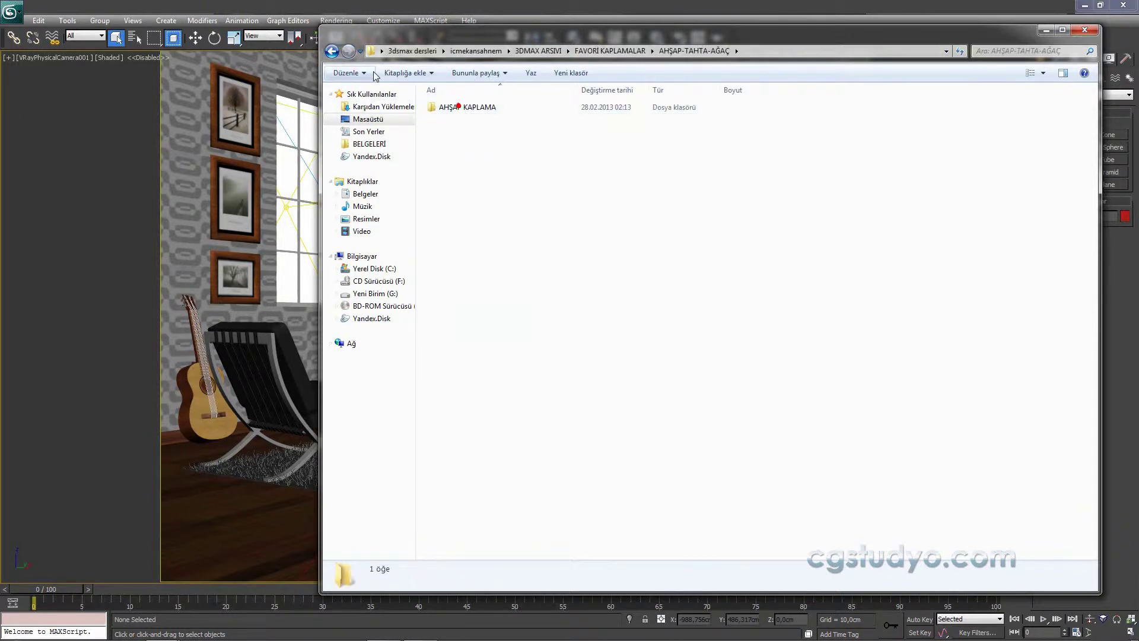
pyautogui.doubleClick(335, 52)
pyautogui.click(332, 51)
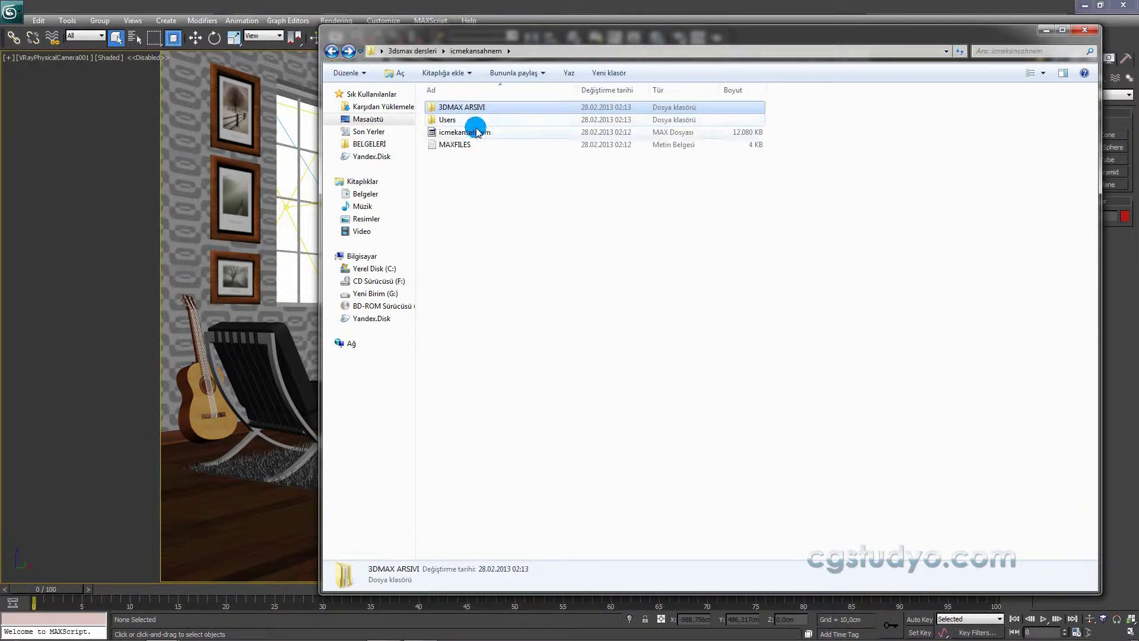
pyautogui.doubleClick(469, 125)
pyautogui.doubleClick(463, 108)
pyautogui.doubleClick(463, 107)
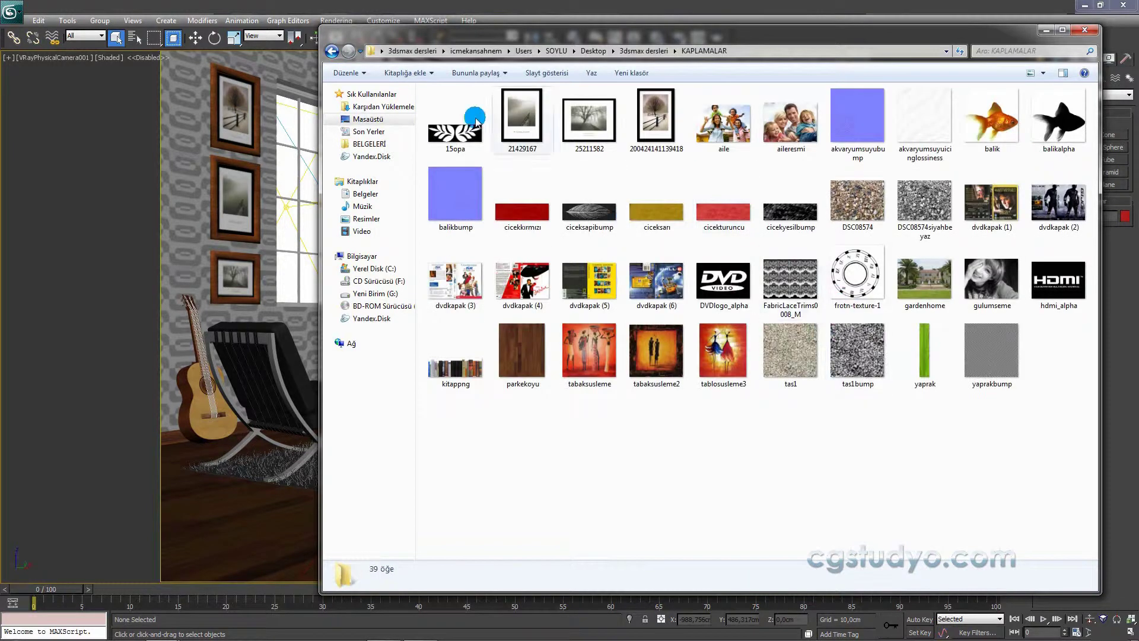
pyautogui.click(333, 52)
pyautogui.click(332, 52)
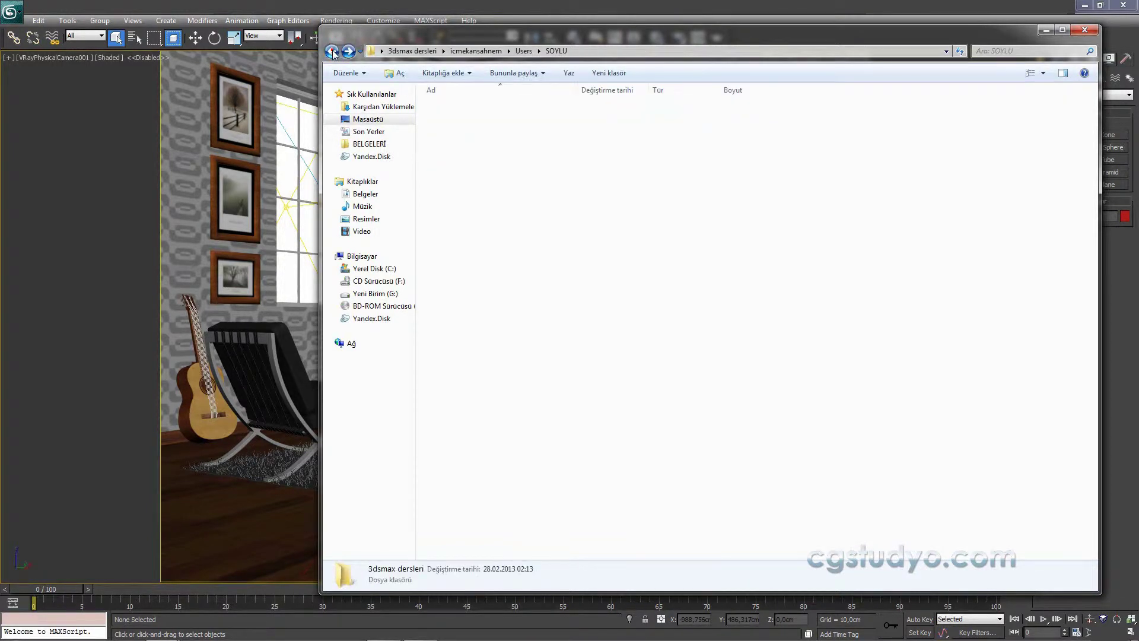
pyautogui.click(333, 51)
pyautogui.click(481, 146)
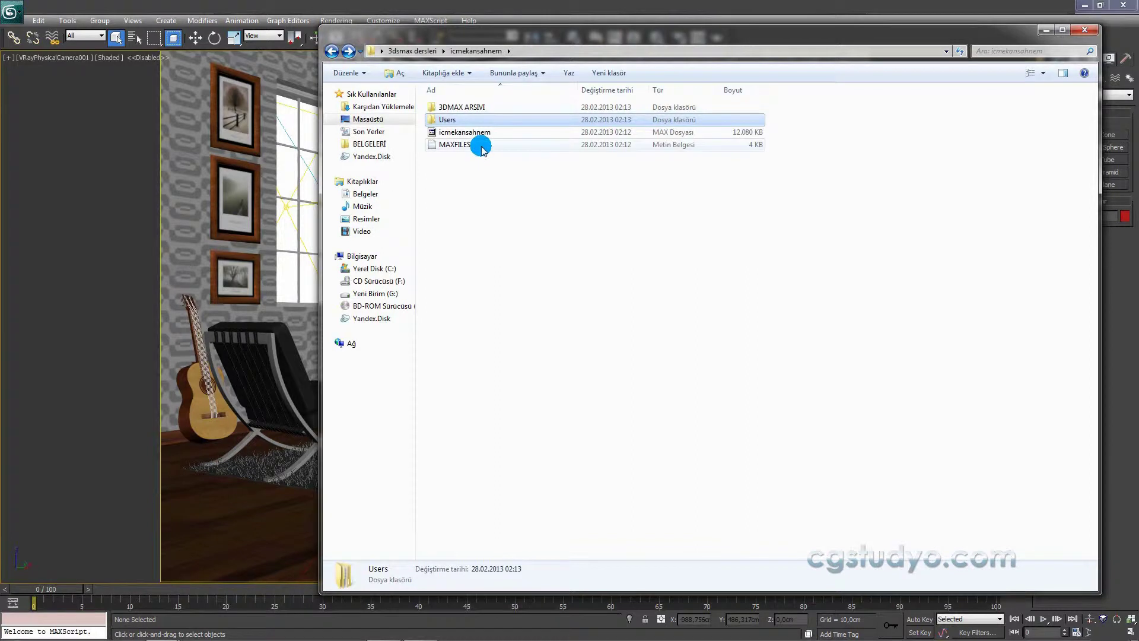
# - Open the MAXFILES texture-path list in Notepad, scroll through it, and close it
pyautogui.doubleClick(475, 145)
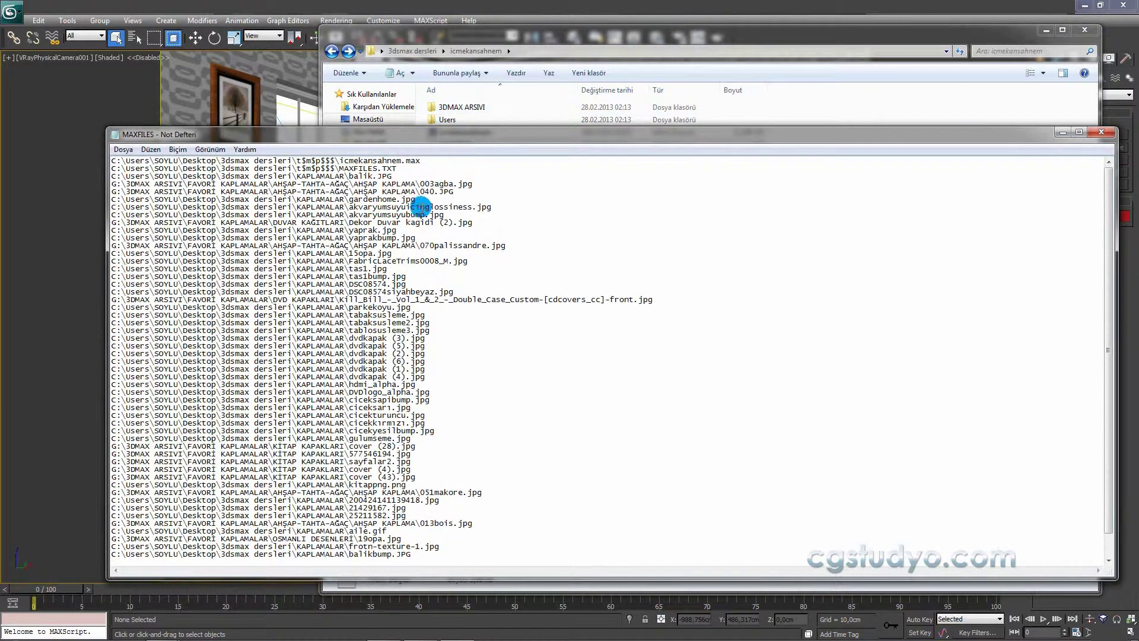
pyautogui.scroll(-1, 386, 233)
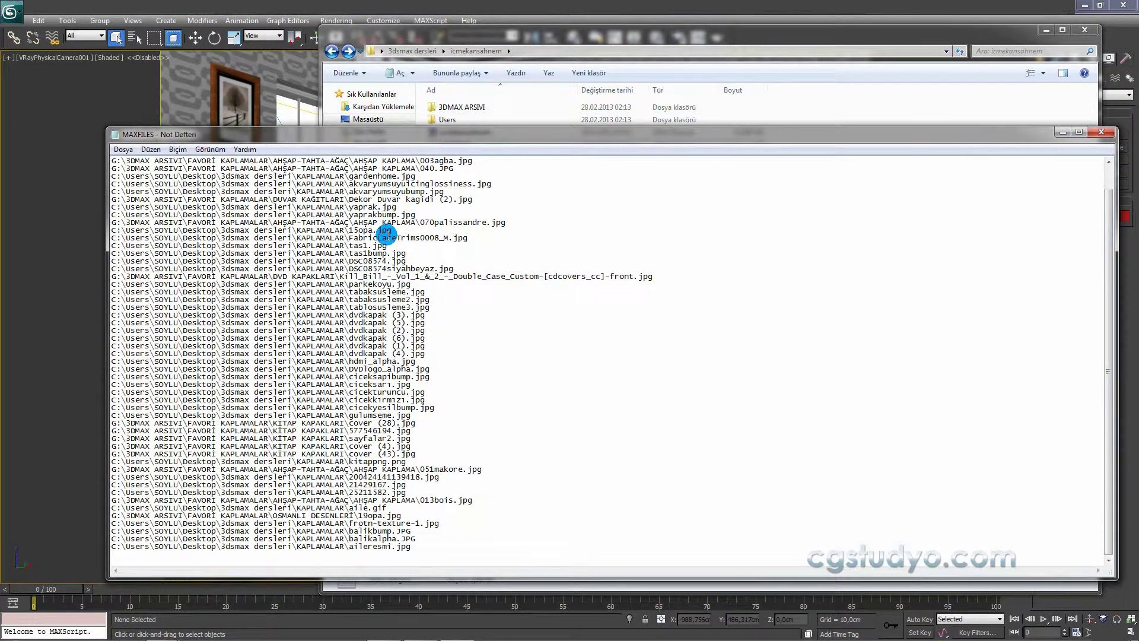
pyautogui.click(1101, 131)
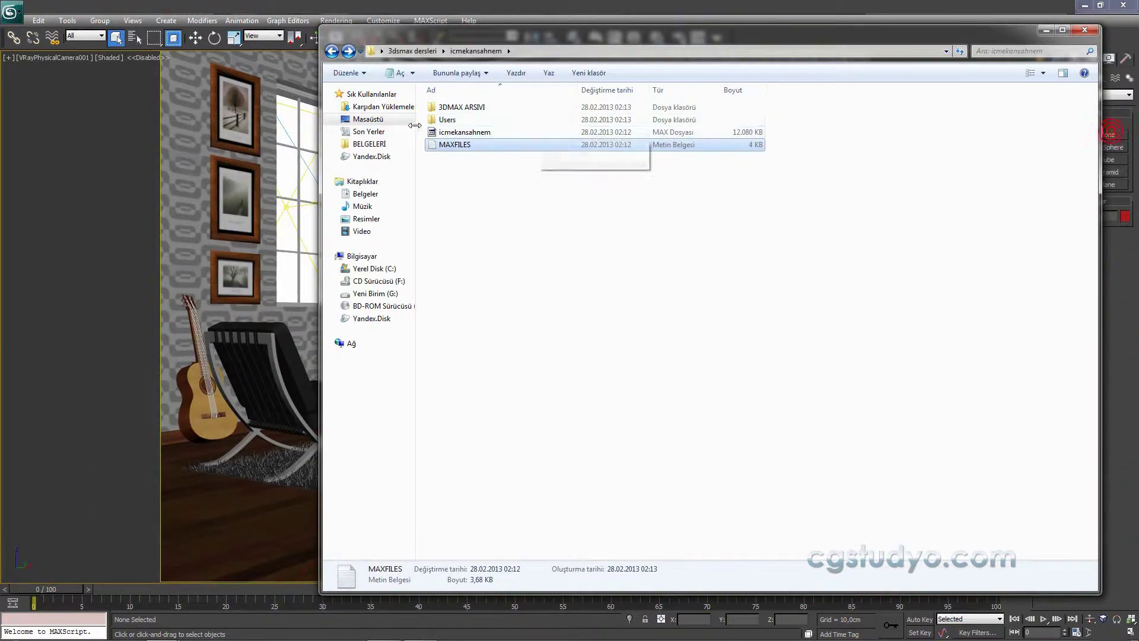
# - Go back to the 3dsmax dersleri folder, select the icmekansahnem archive, and close the file browser
pyautogui.click(331, 52)
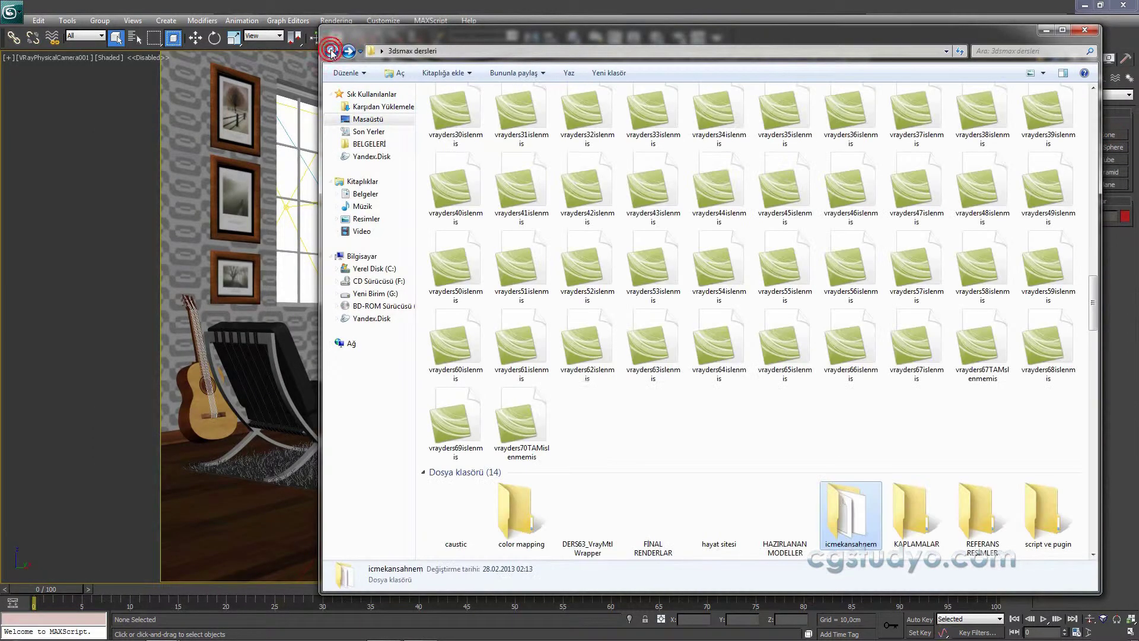
pyautogui.scroll(-10, 651, 366)
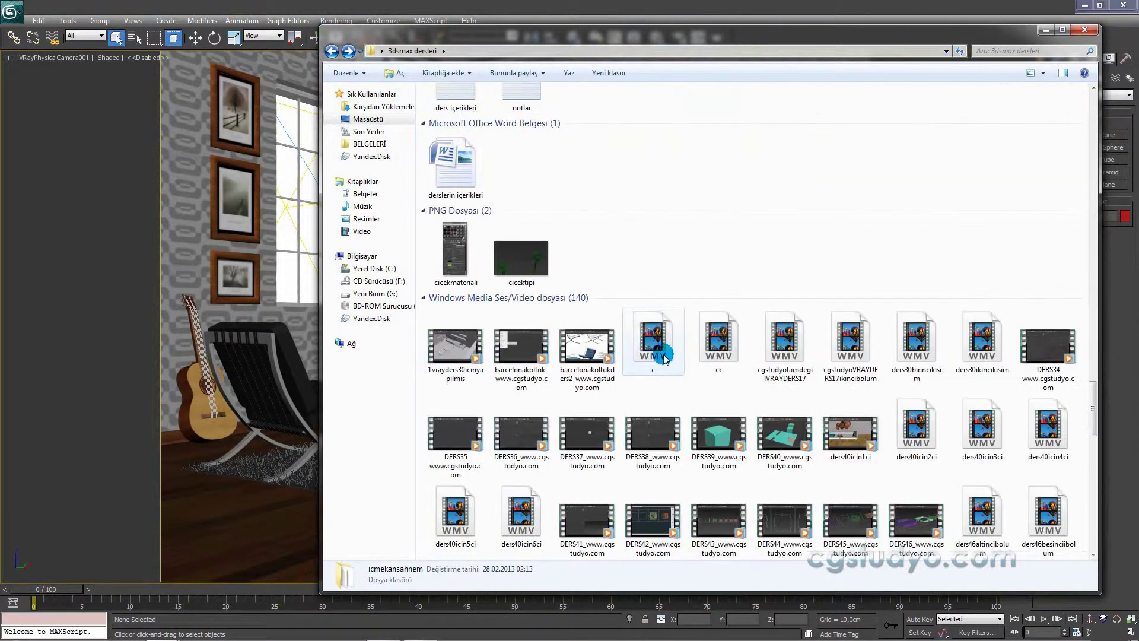
pyautogui.scroll(-5, 651, 366)
pyautogui.click(472, 501)
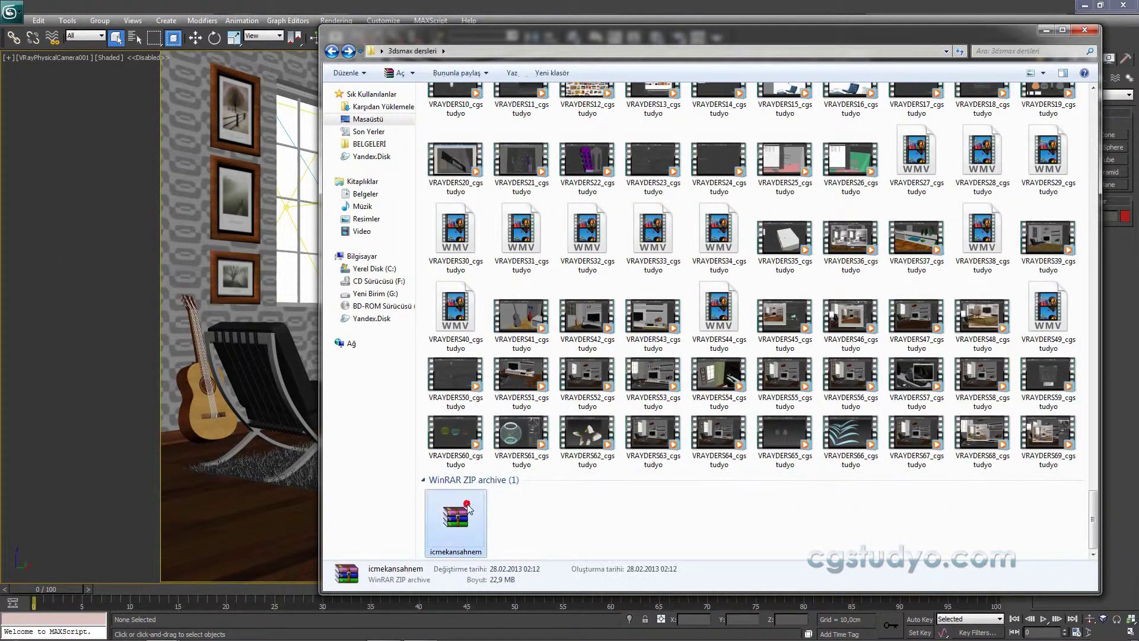
pyautogui.click(1084, 29)
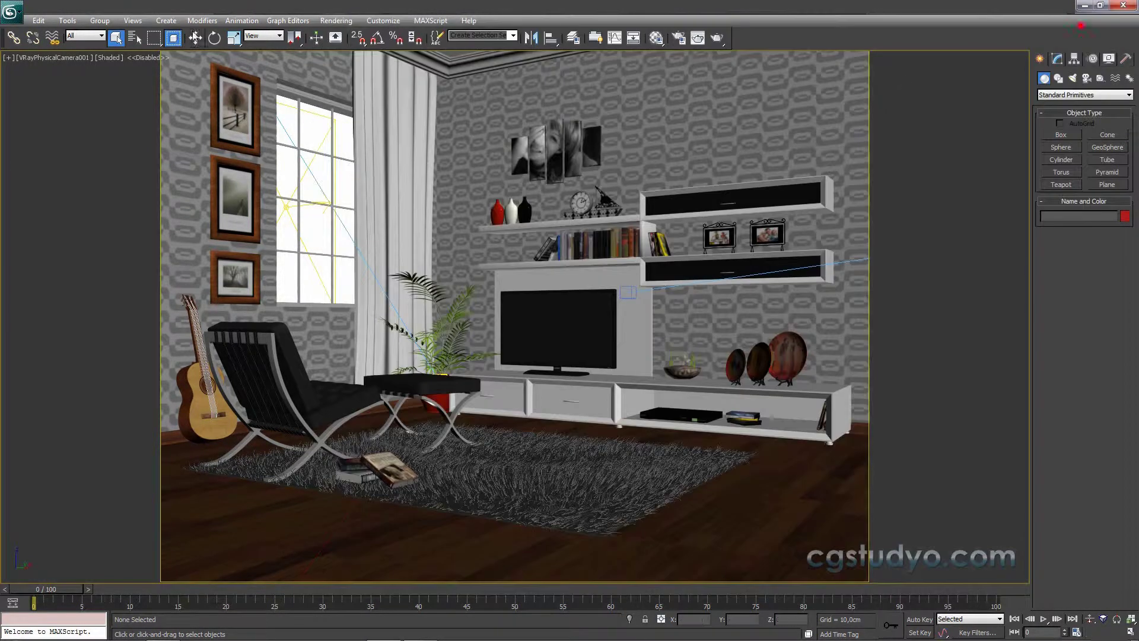
# - Open and close the application menu, then open the Rendering menu
pyautogui.click(18, 10)
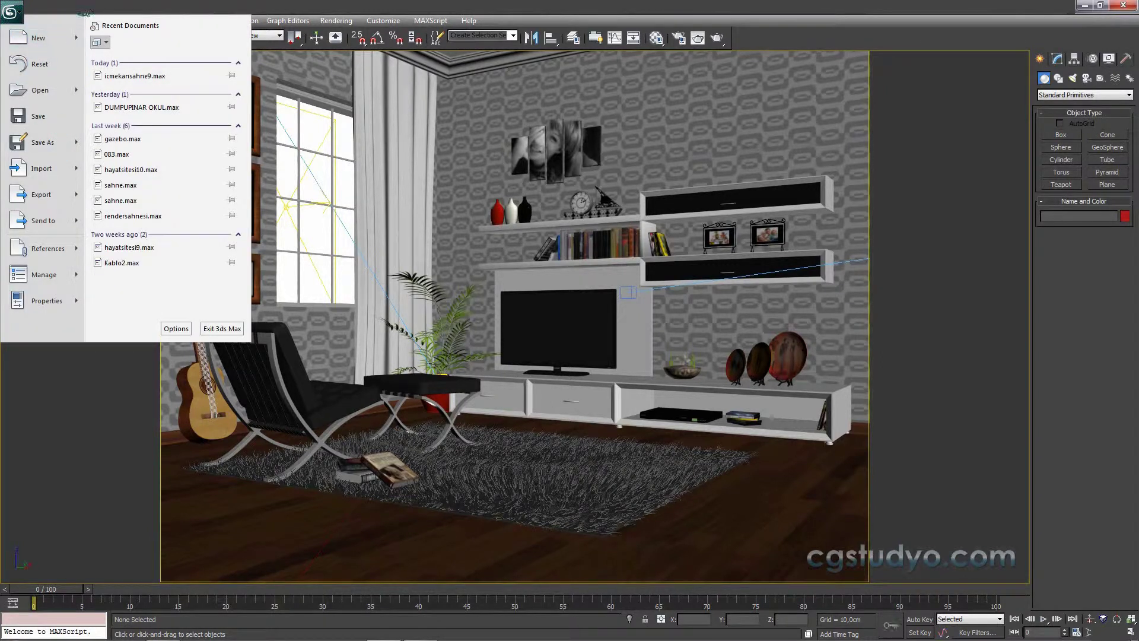
pyautogui.click(375, 14)
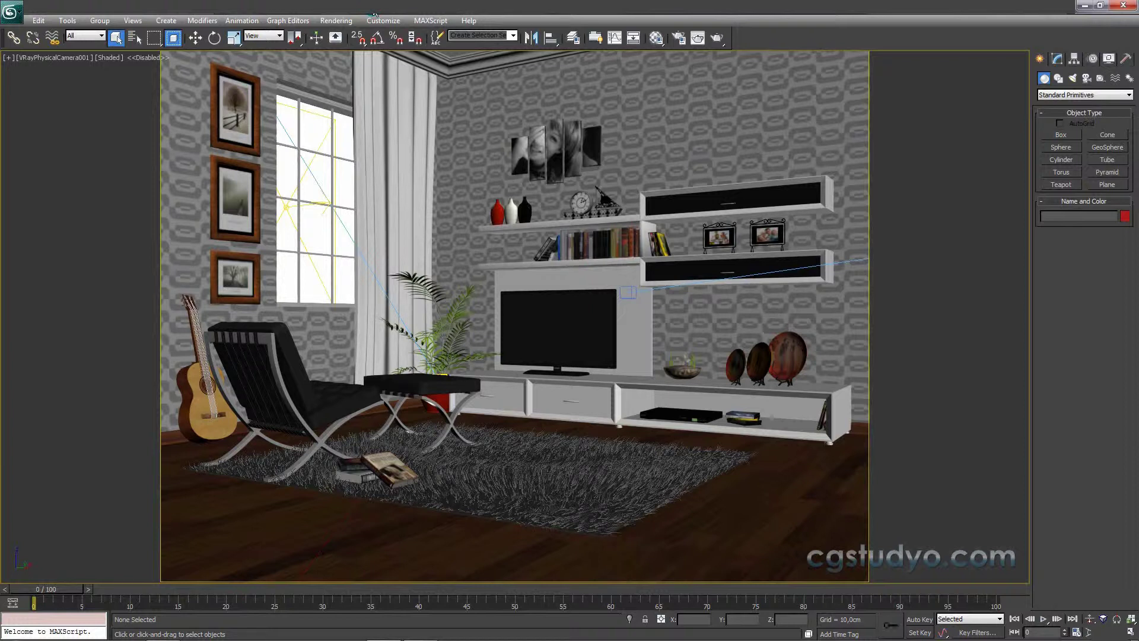
pyautogui.click(336, 20)
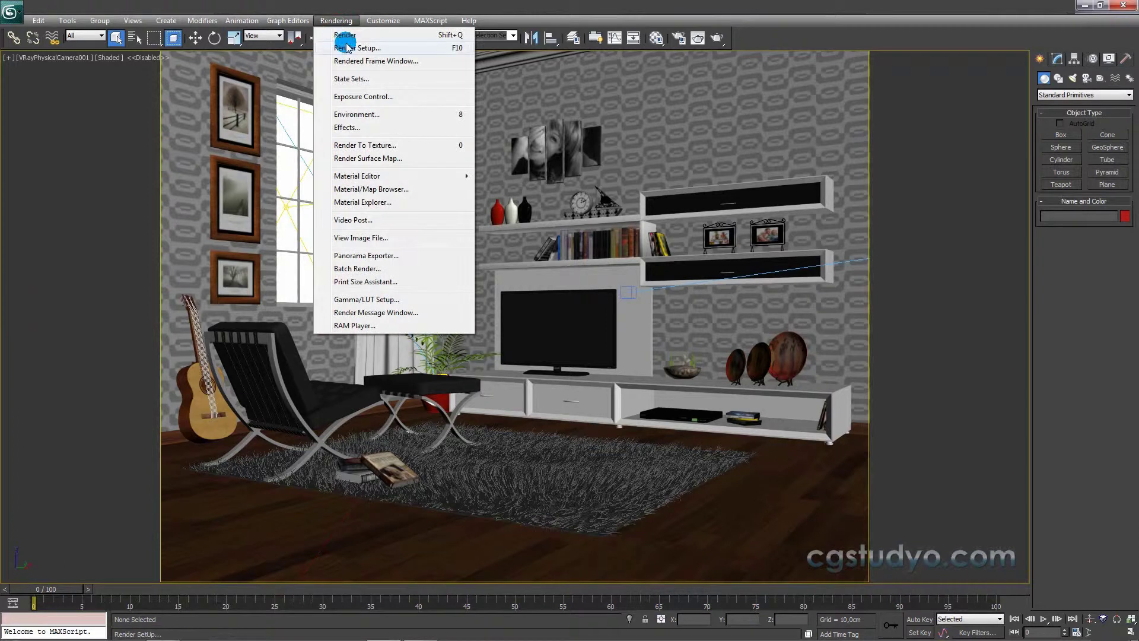
# - Open the V-Ray Render Setup from the Rendering menu
pyautogui.click(348, 43)
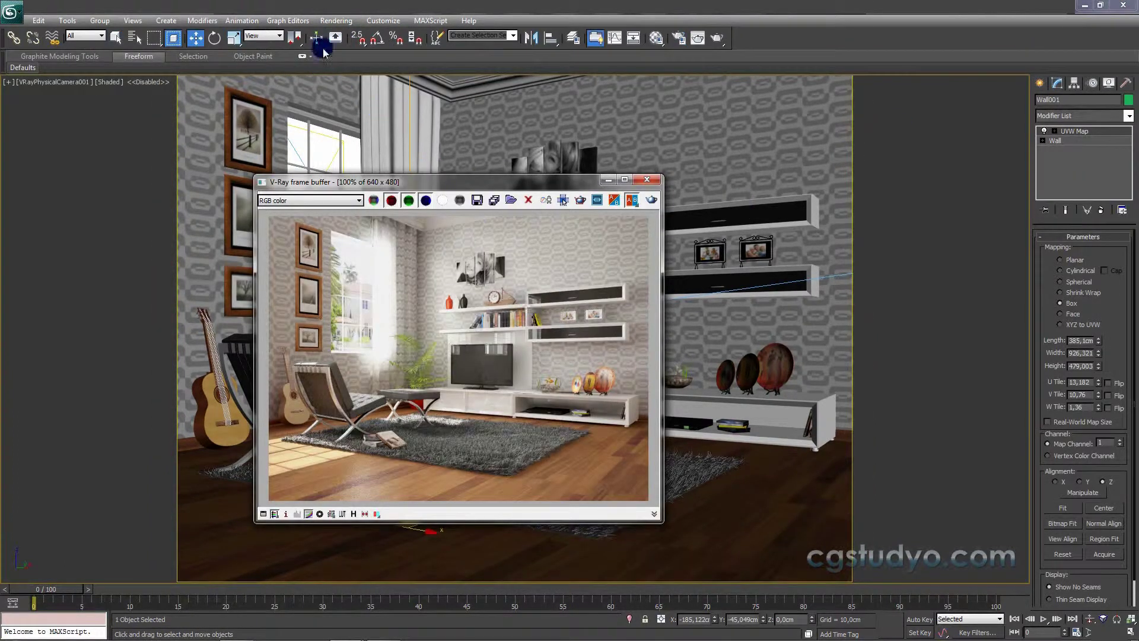
pyautogui.click(335, 21)
pyautogui.click(349, 48)
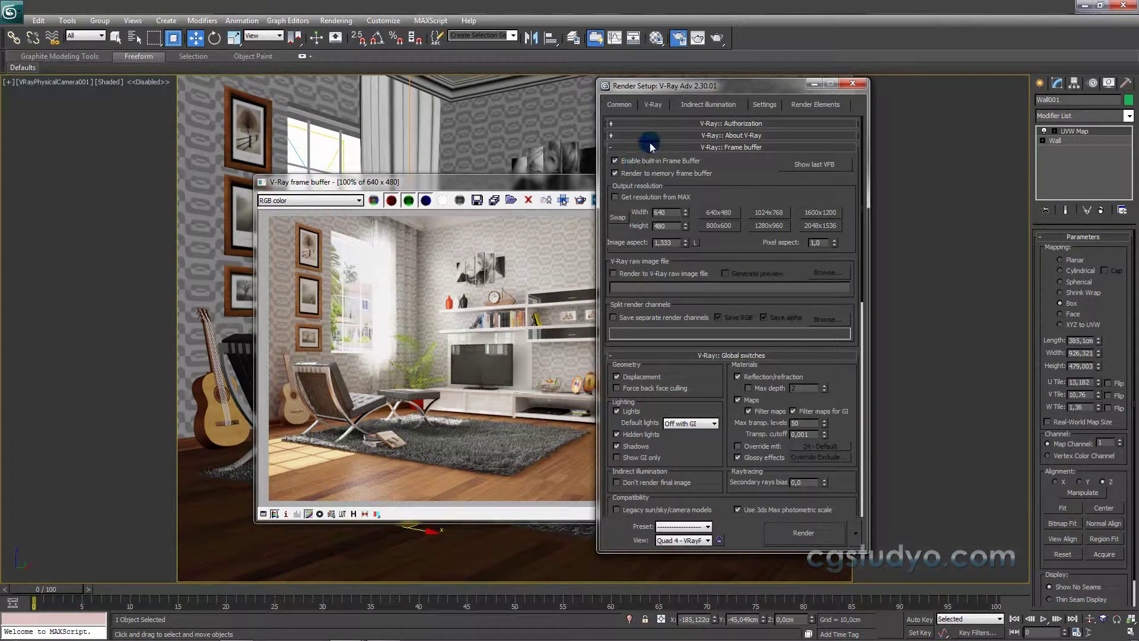
# - Scroll through the V-Ray, Settings and Indirect illumination tabs, ending on the V-Ray tab
pyautogui.moveTo(863, 212)
pyautogui.mouseDown()
pyautogui.moveTo(866, 429)
pyautogui.moveTo(864, 225)
pyautogui.mouseUp()
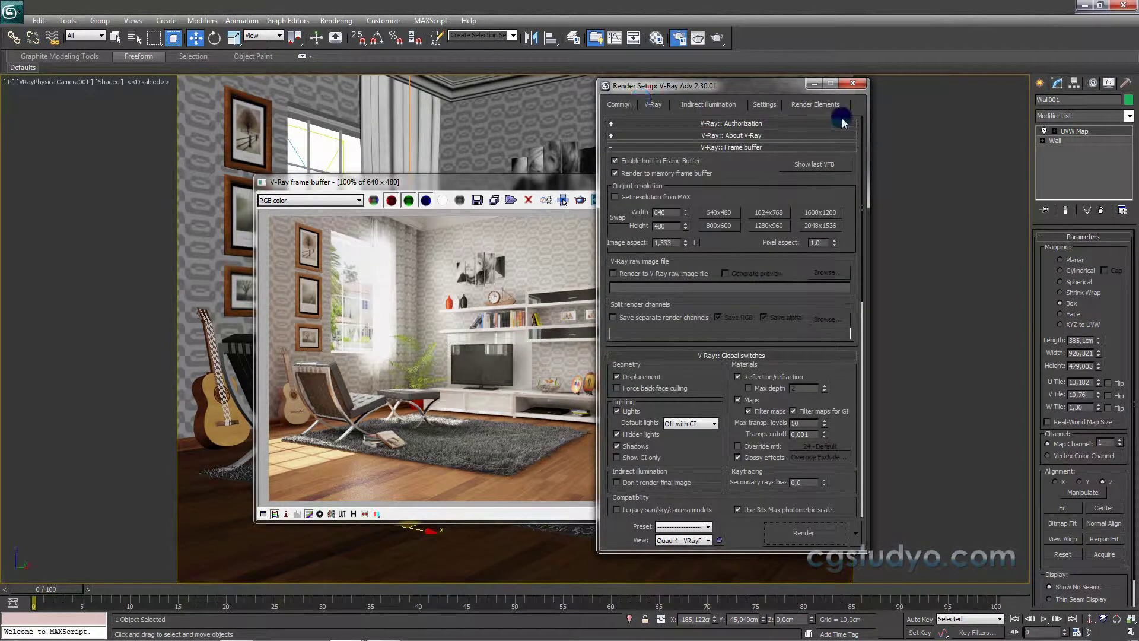
pyautogui.moveTo(863, 215); pyautogui.dragTo(865, 249)
pyautogui.moveTo(857, 436); pyautogui.dragTo(656, 106)
pyautogui.moveTo(860, 203)
pyautogui.mouseDown()
pyautogui.moveTo(852, 415)
pyautogui.moveTo(859, 190)
pyautogui.moveTo(822, 145)
pyautogui.mouseUp()
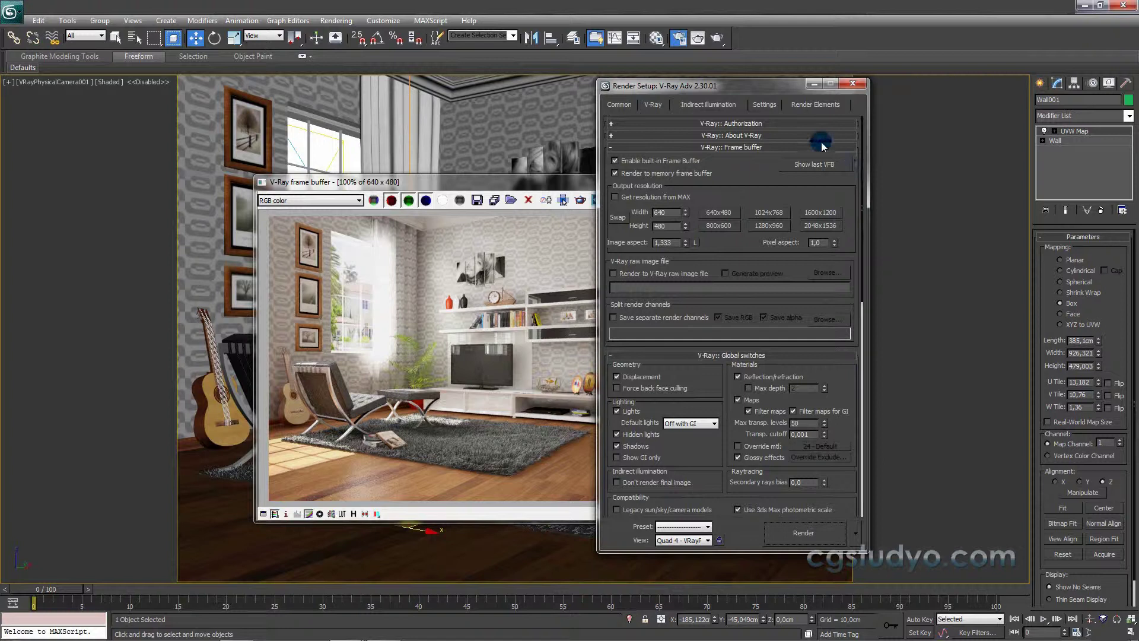
pyautogui.moveTo(862, 219)
pyautogui.mouseDown()
pyautogui.moveTo(861, 405)
pyautogui.moveTo(730, 113)
pyautogui.mouseUp()
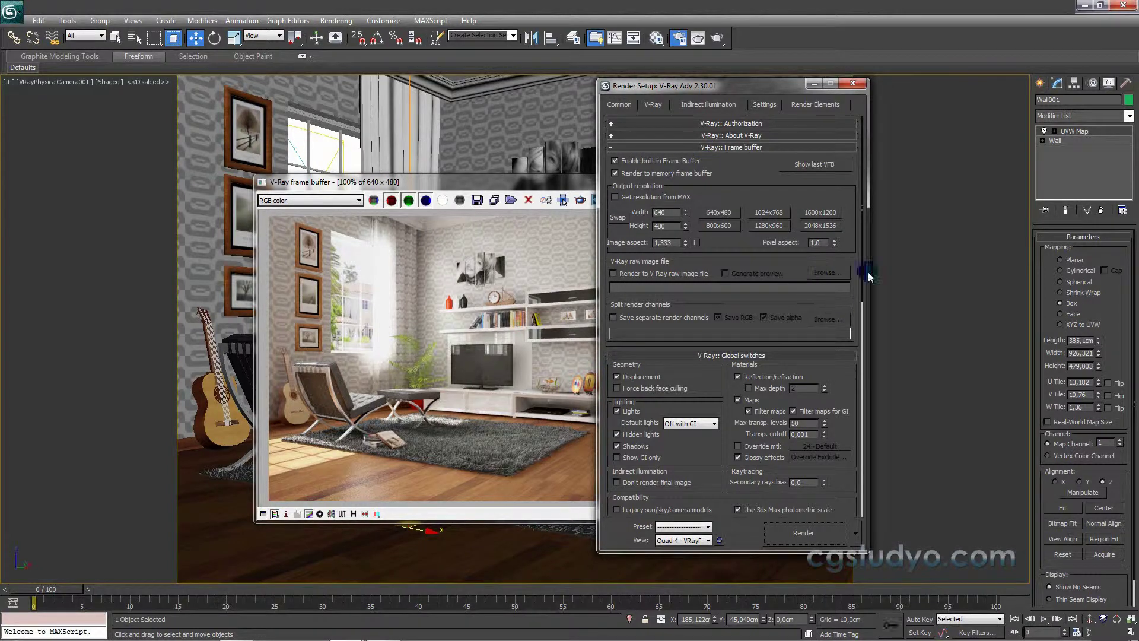
pyautogui.click(764, 105)
pyautogui.click(722, 104)
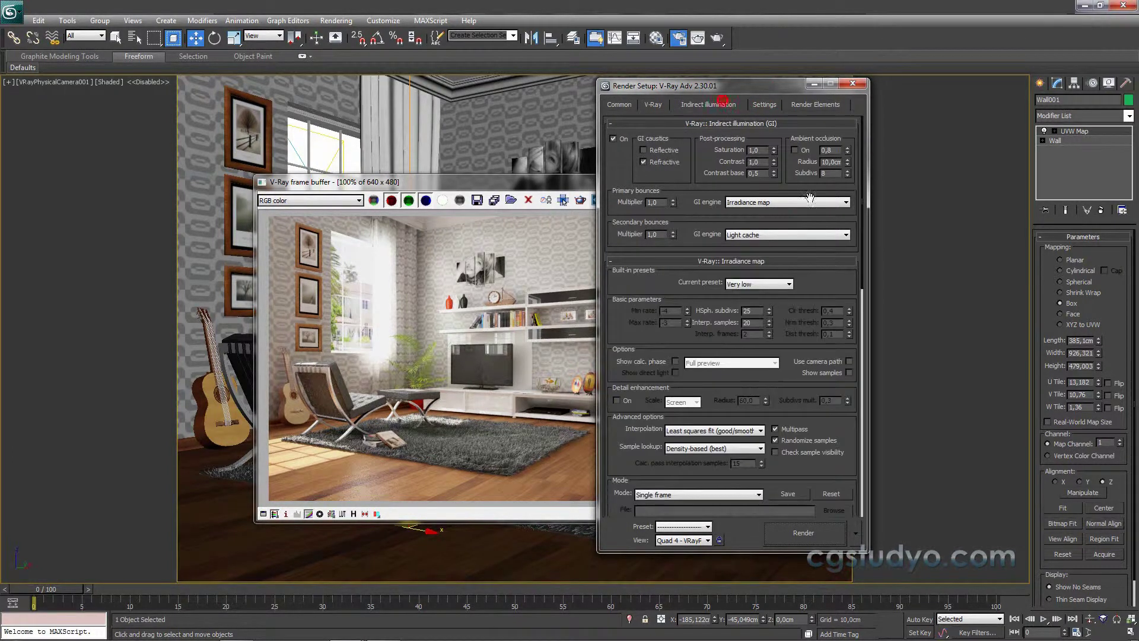
pyautogui.moveTo(860, 259); pyautogui.dragTo(860, 261)
pyautogui.click(654, 105)
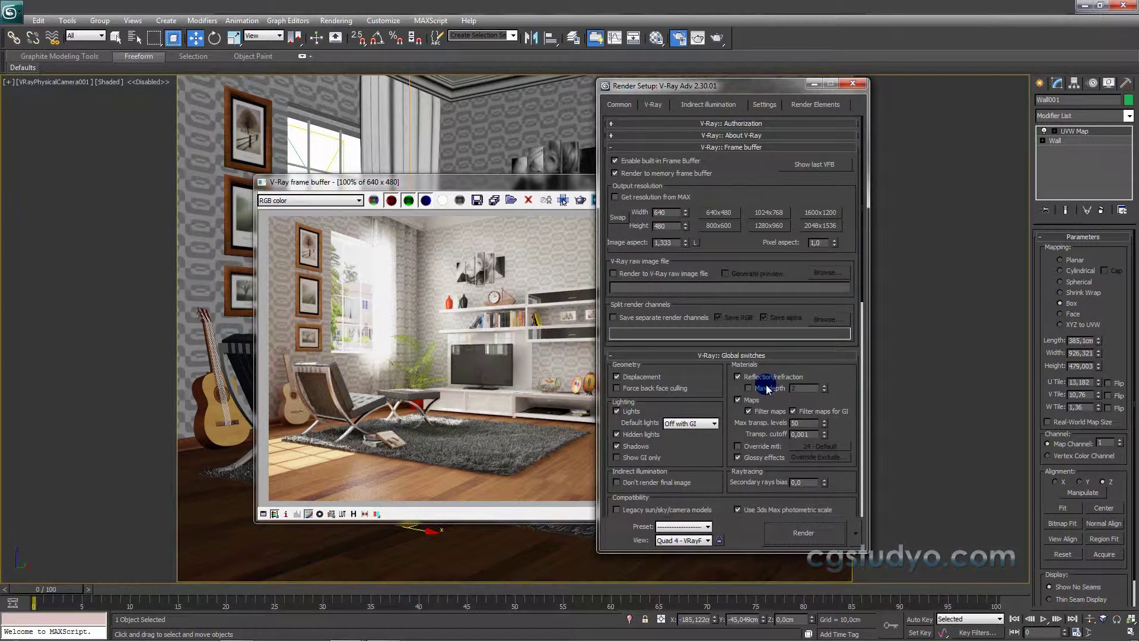
# - Load the testrender render preset with all its categories
pyautogui.click(695, 525)
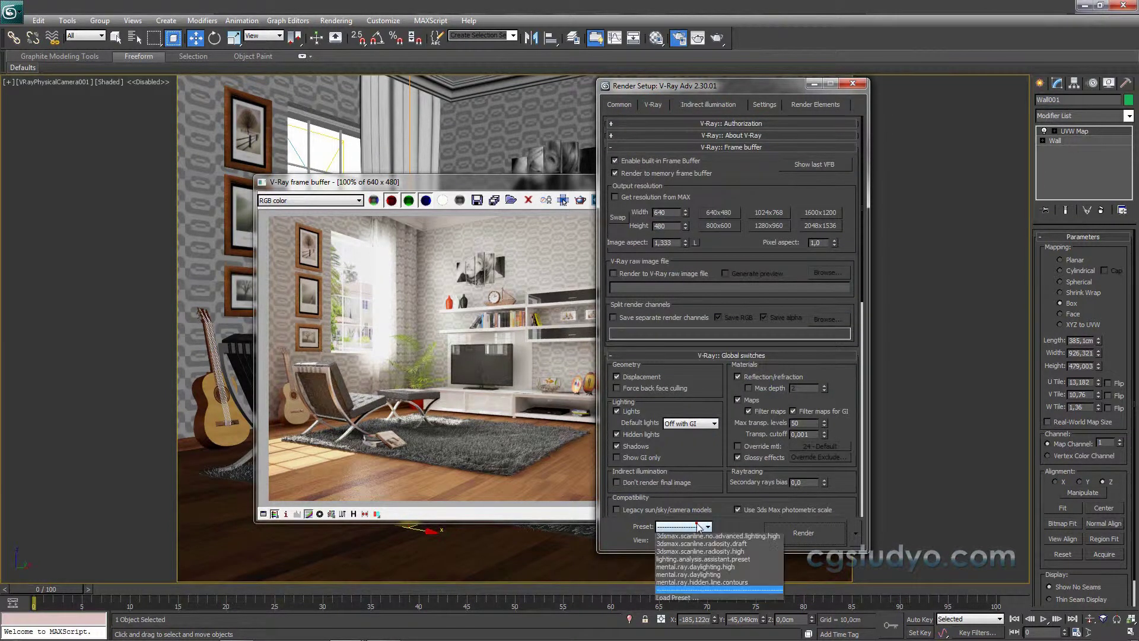
pyautogui.click(701, 536)
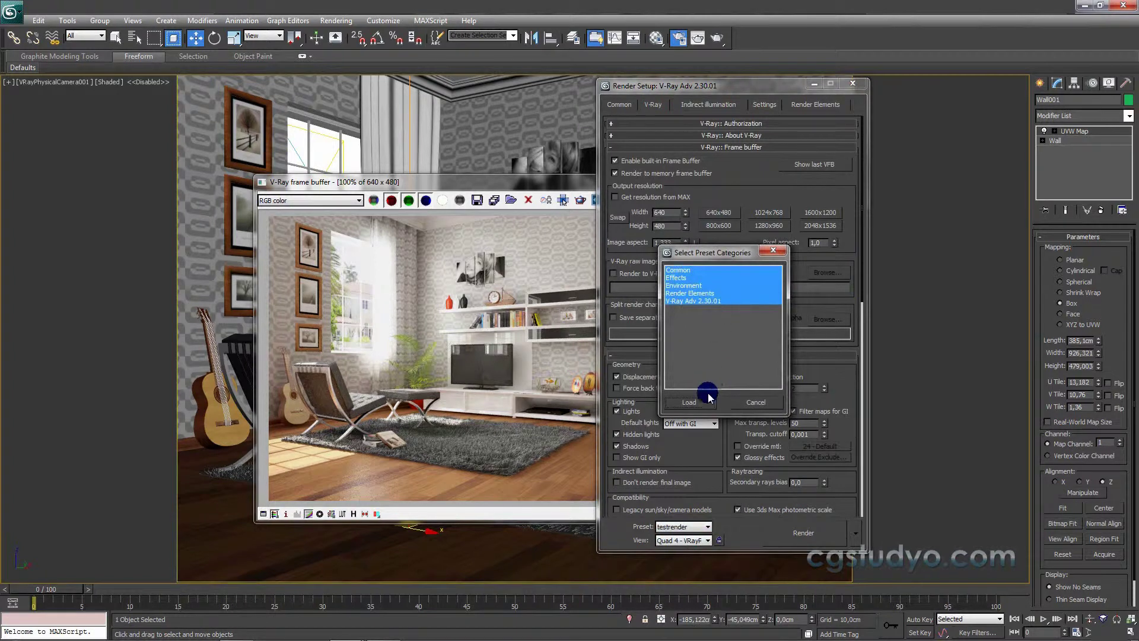
pyautogui.click(699, 397)
# - Review the loaded Settings, Indirect illumination and V-Ray tab values
pyautogui.click(765, 105)
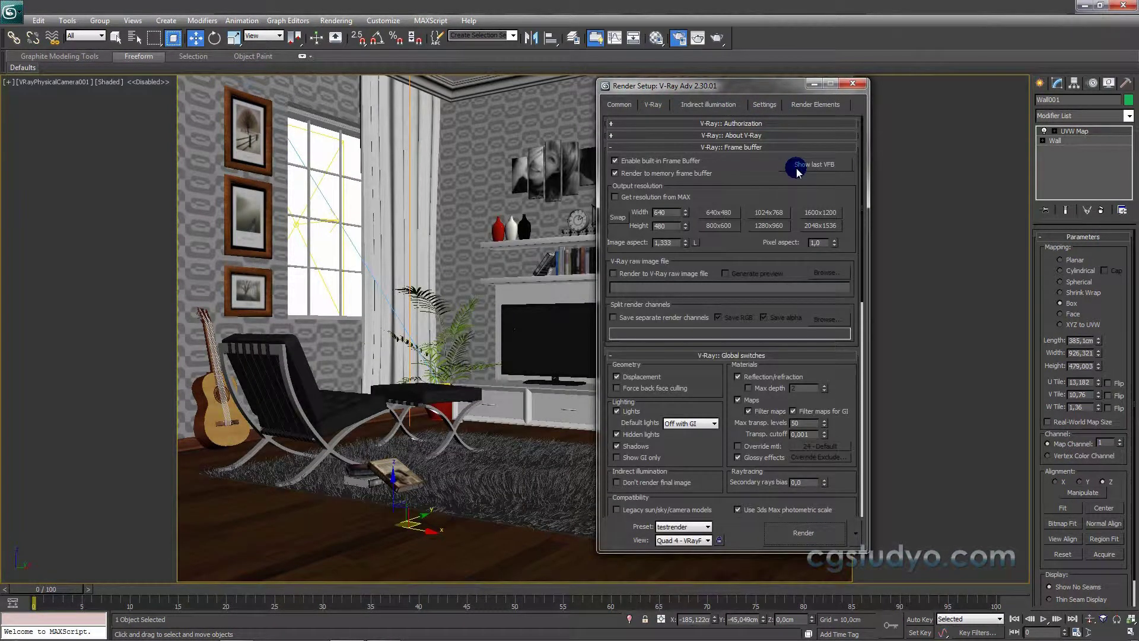
pyautogui.click(764, 104)
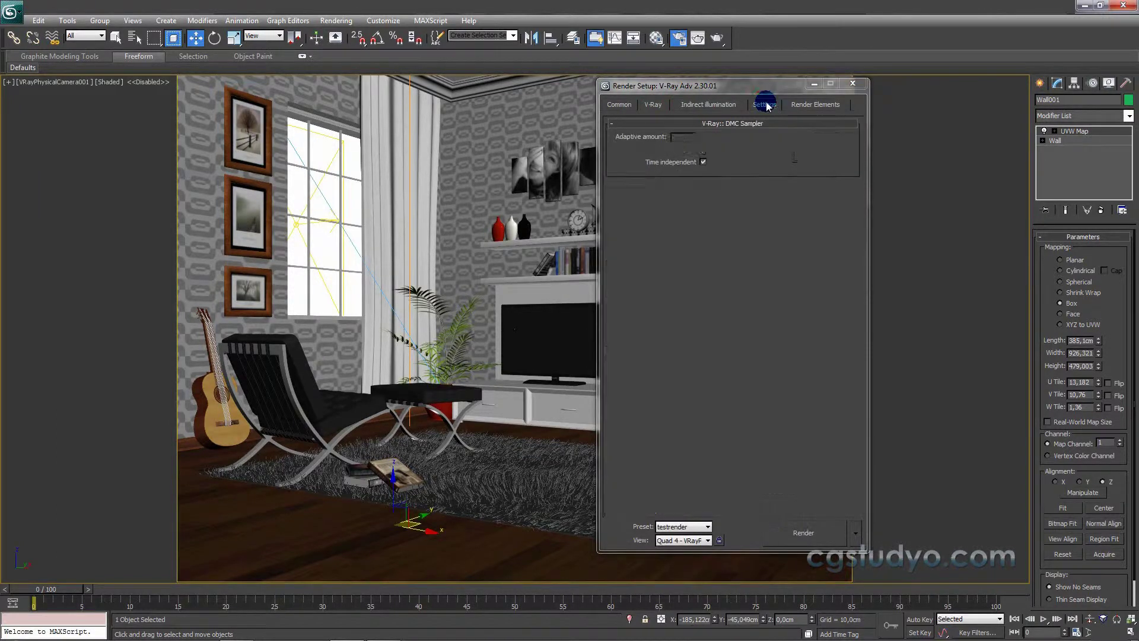
pyautogui.click(731, 105)
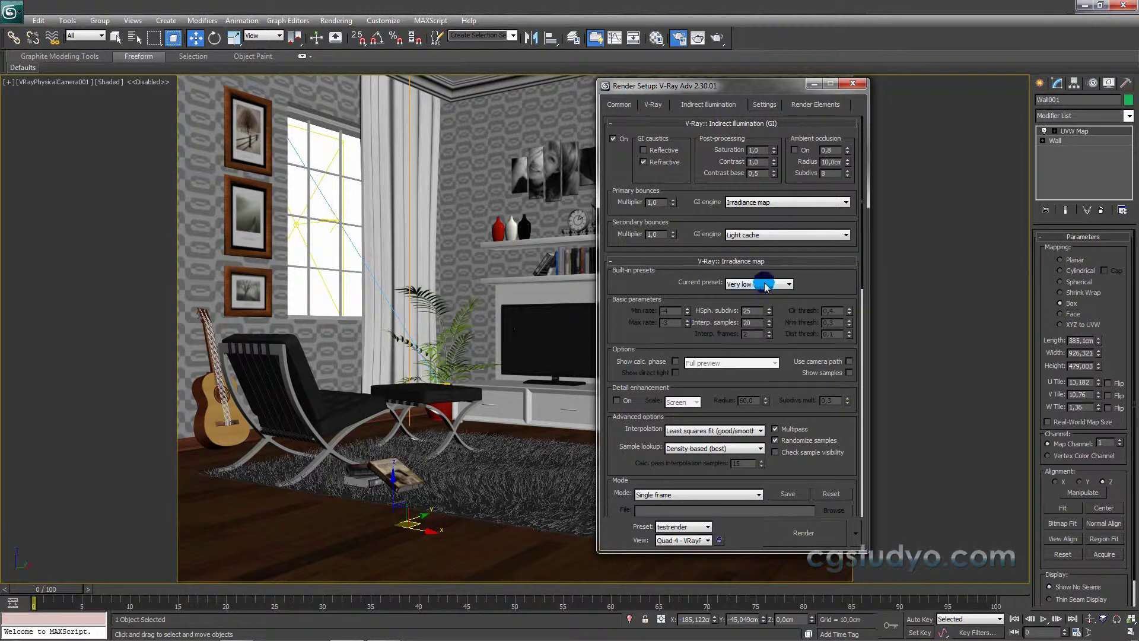
pyautogui.moveTo(861, 246)
pyautogui.mouseDown()
pyautogui.moveTo(865, 490)
pyautogui.moveTo(862, 127)
pyautogui.mouseUp()
pyautogui.click(653, 104)
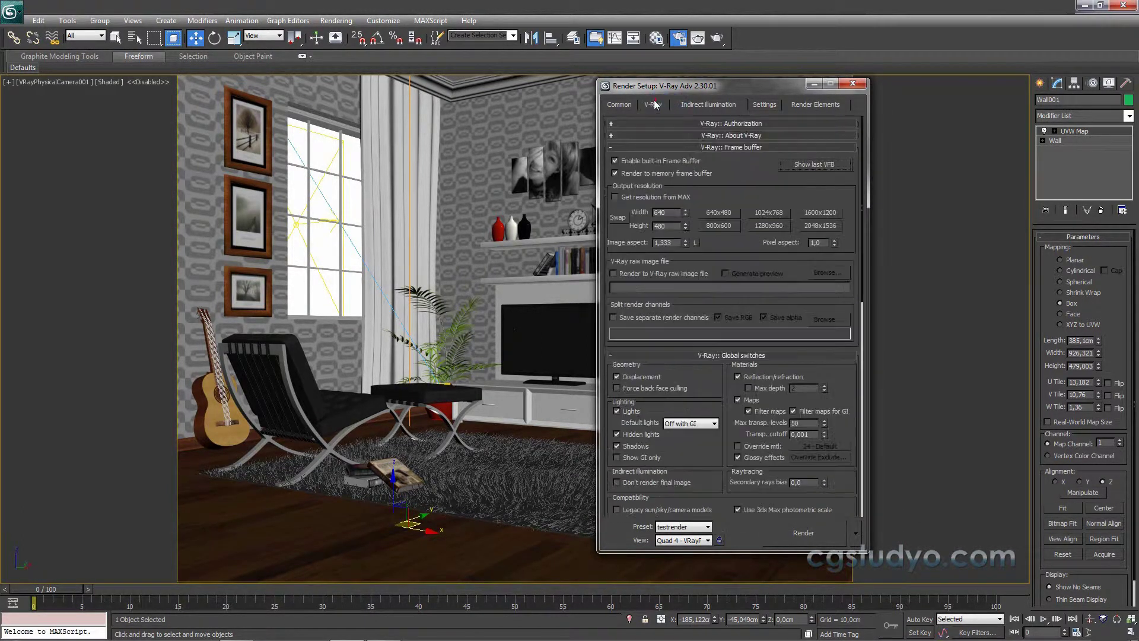
pyautogui.moveTo(862, 246); pyautogui.dragTo(867, 490)
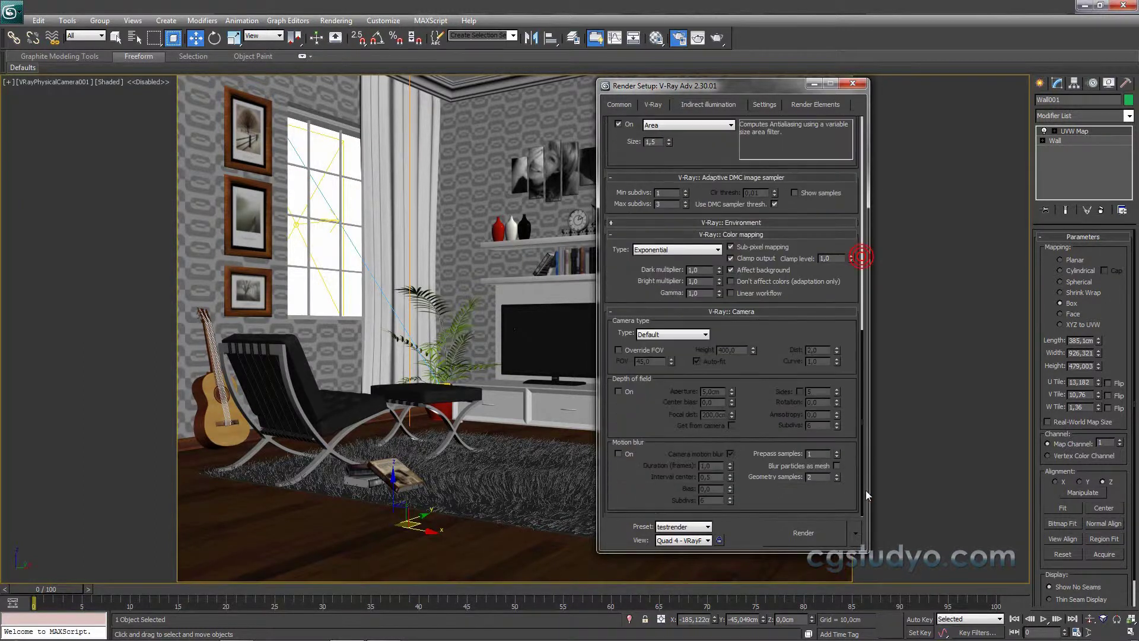
# - Render the camera view and compare it with finalrender1, then minimize Explorer
pyautogui.click(803, 532)
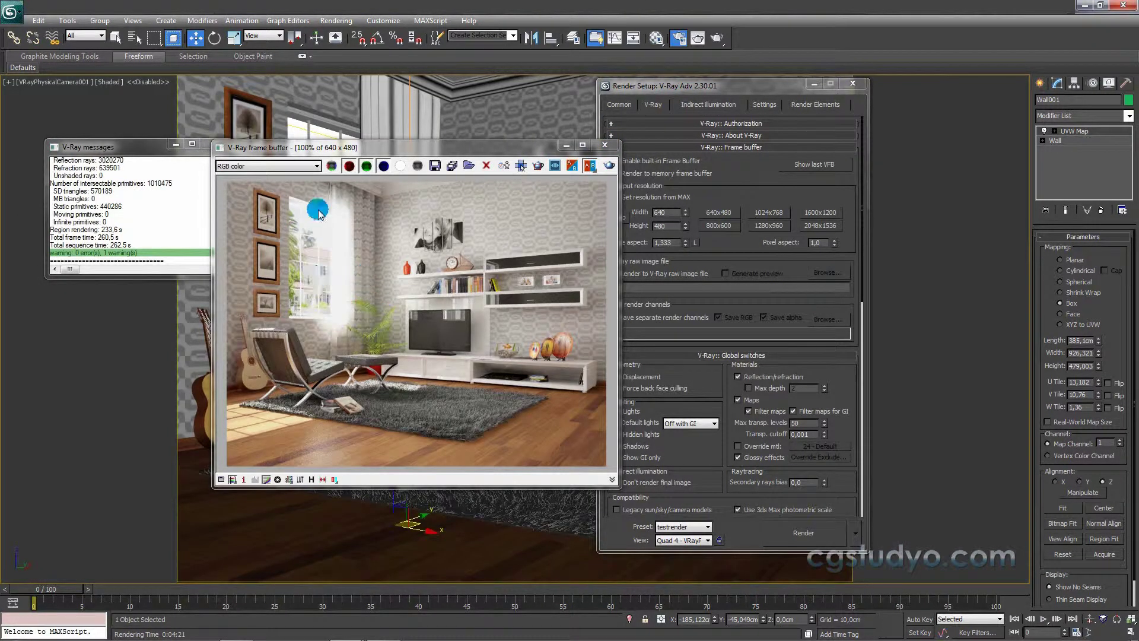
pyautogui.moveTo(252, 637)
pyautogui.click(251, 629)
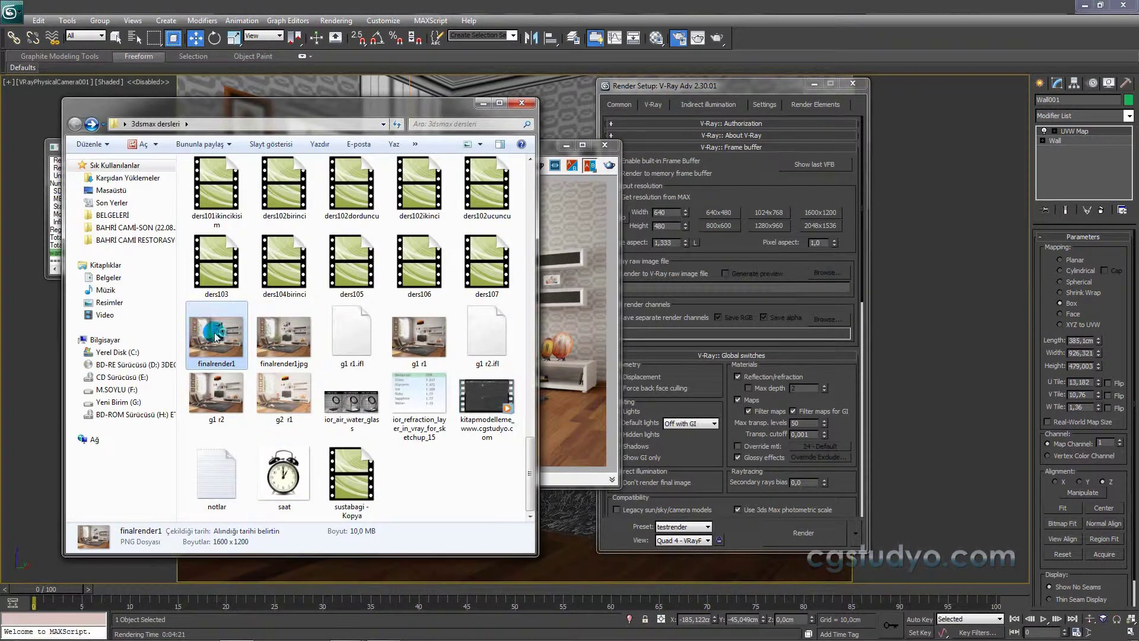
pyautogui.doubleClick(215, 337)
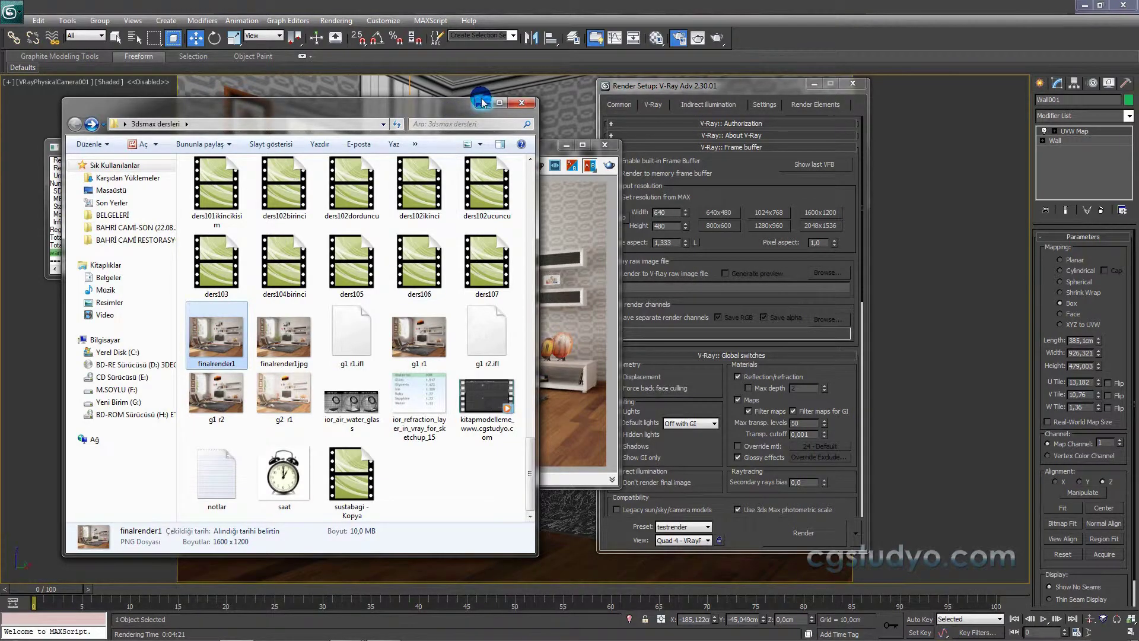
pyautogui.click(480, 102)
# - Move and enlarge the V-Ray frame buffer and shift Render Setup to the right
pyautogui.moveTo(547, 145); pyautogui.dragTo(480, 82)
pyautogui.moveTo(559, 420); pyautogui.dragTo(590, 478)
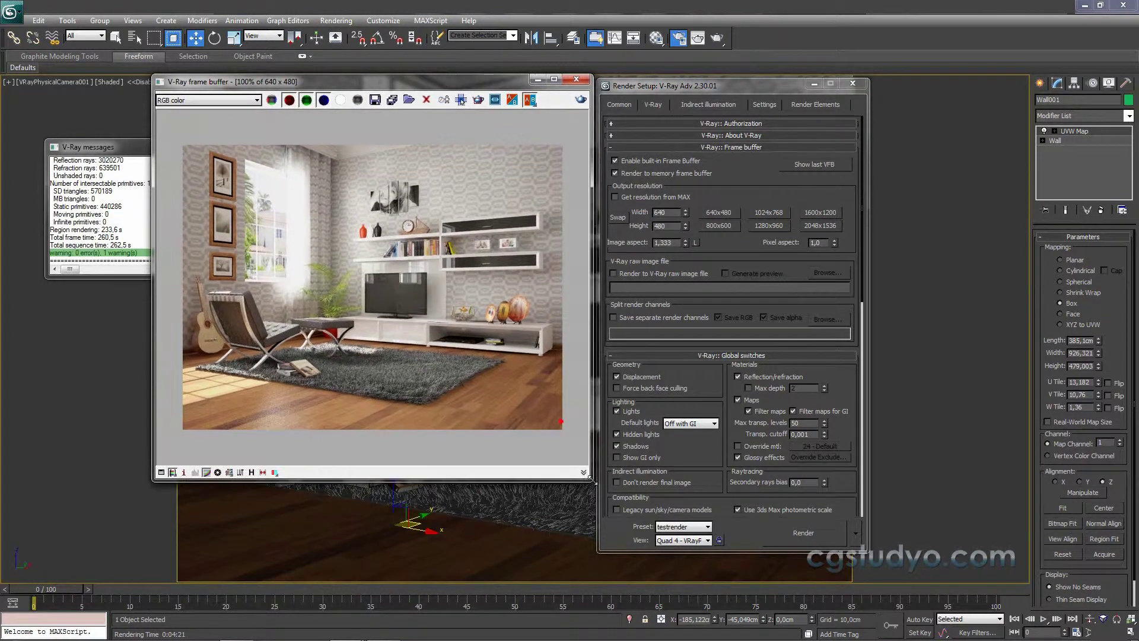
pyautogui.moveTo(719, 87); pyautogui.dragTo(764, 80)
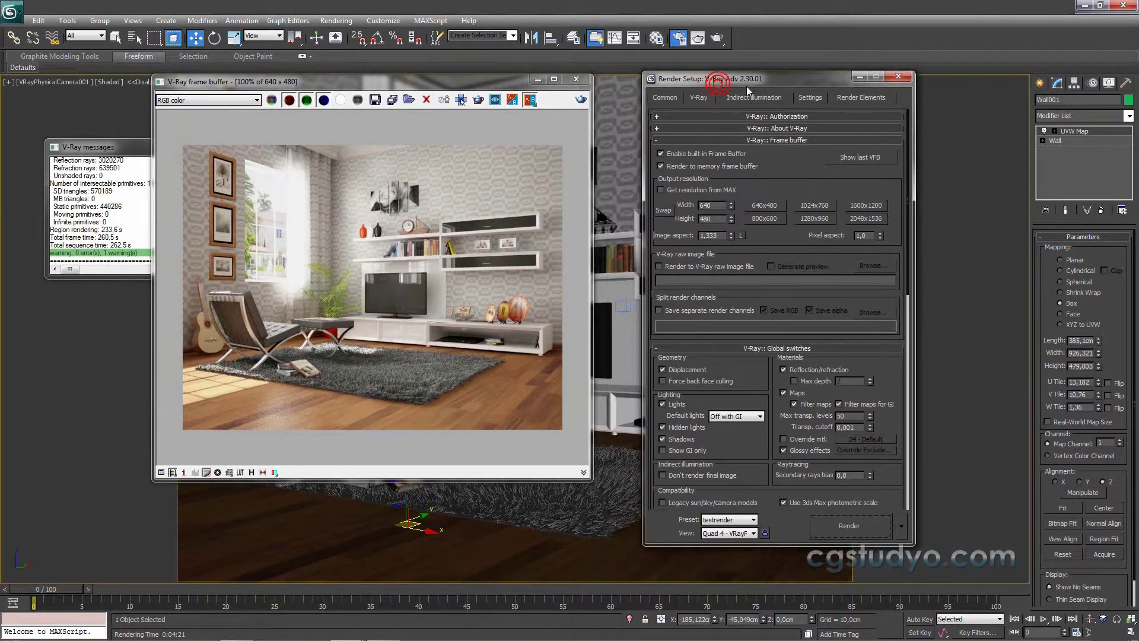
# - Collapse the Frame buffer rollout and review the Common tab's rollouts, including Render scripts and Email notifications
pyautogui.click(657, 140)
pyautogui.click(664, 101)
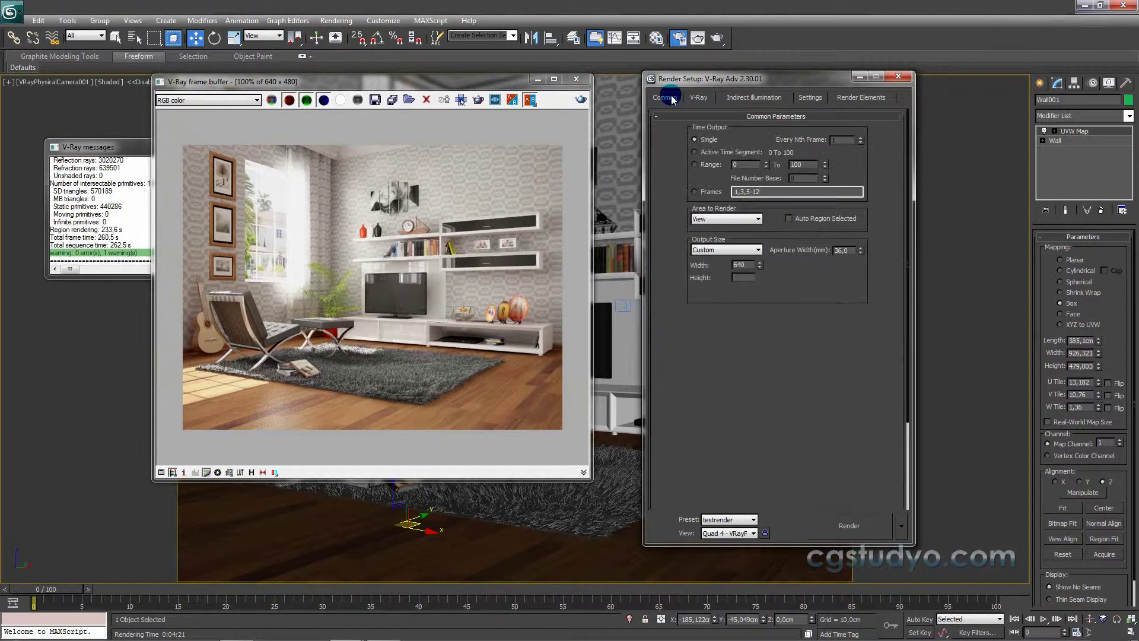
pyautogui.click(819, 191)
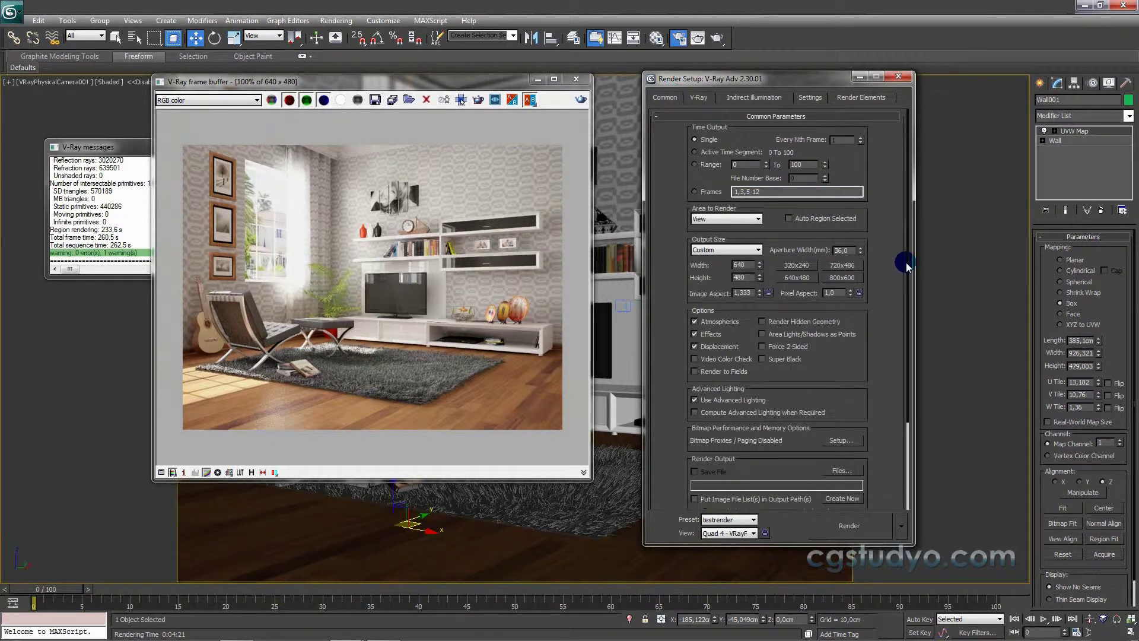
pyautogui.scroll(-5, 899, 261)
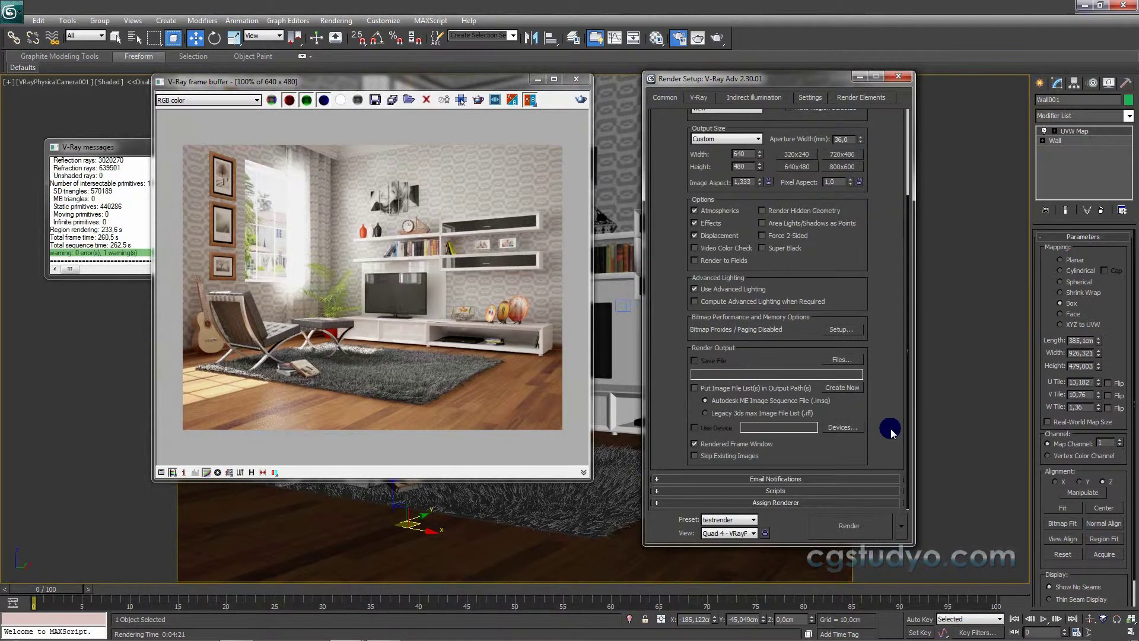
pyautogui.scroll(5, 890, 430)
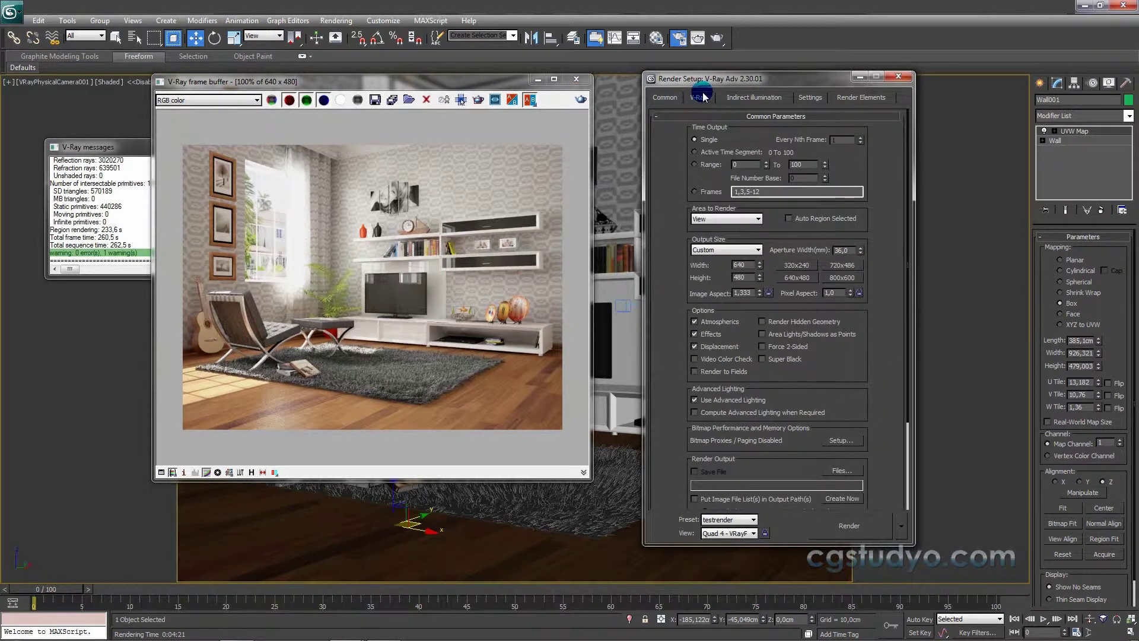
pyautogui.scroll(-4, 900, 356)
pyautogui.scroll(-2, 900, 377)
pyautogui.scroll(-1, 900, 383)
pyautogui.scroll(-1, 803, 501)
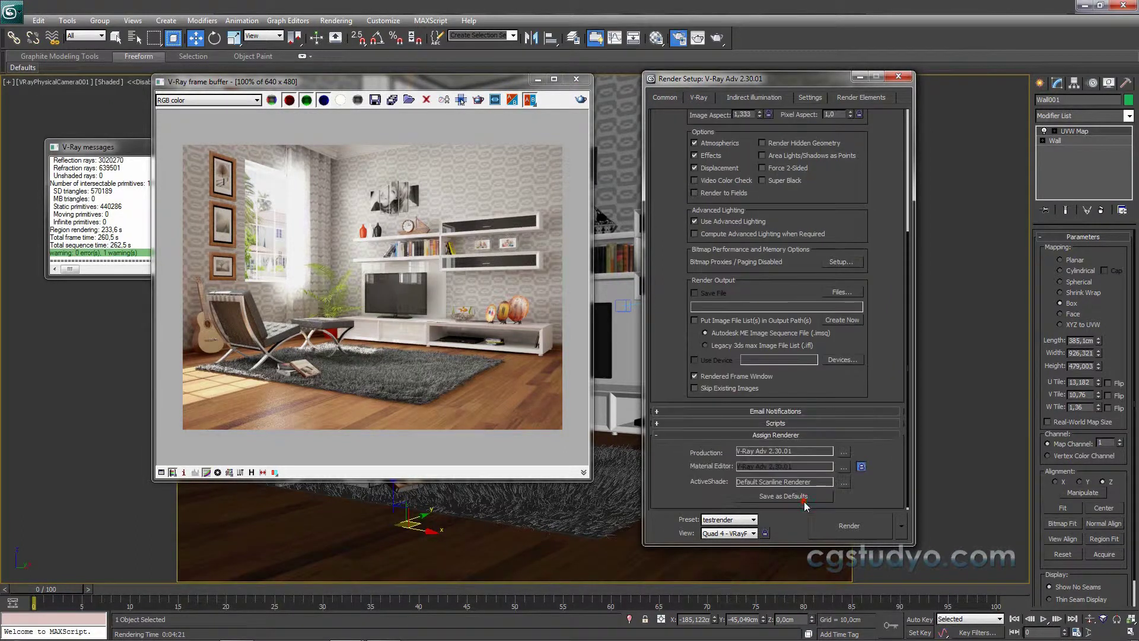
pyautogui.click(800, 423)
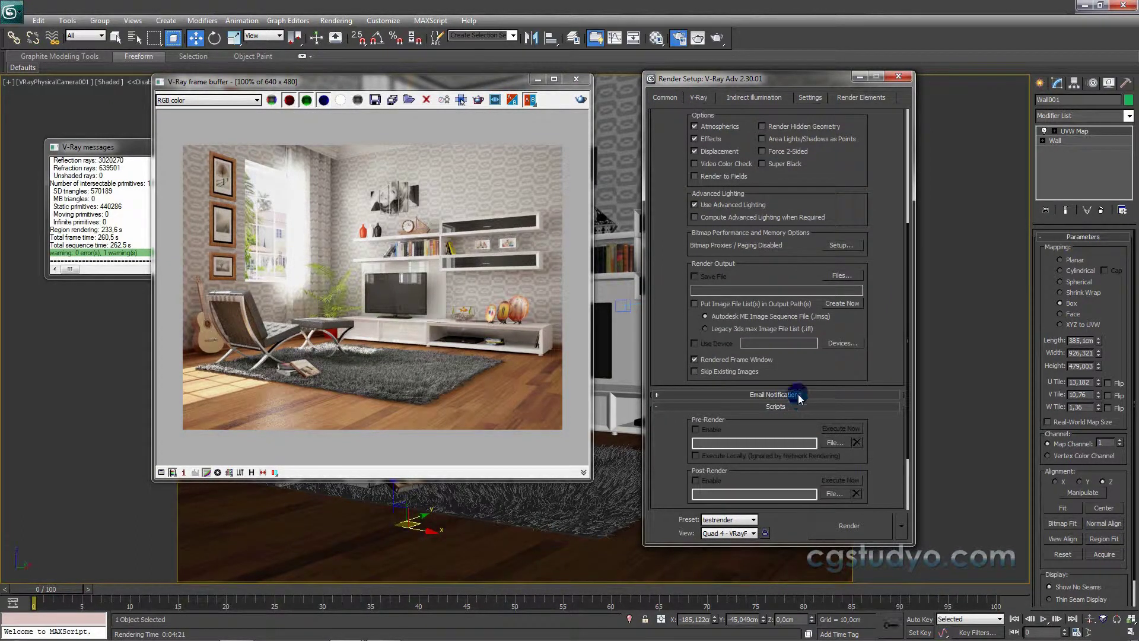
pyautogui.click(799, 395)
pyautogui.click(791, 359)
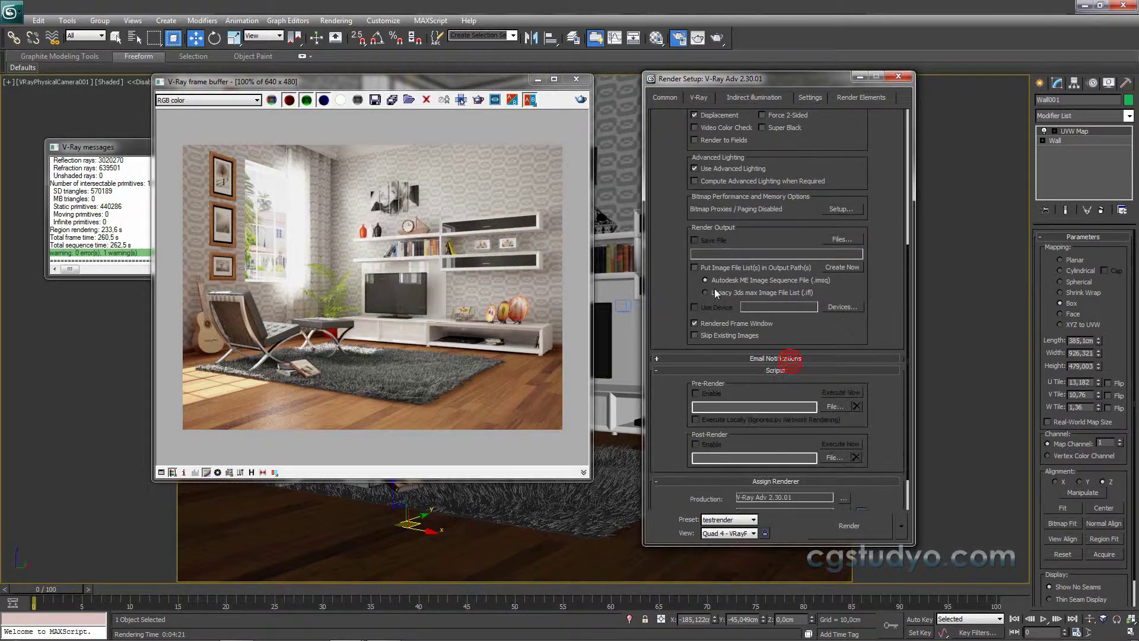
# - Back on the V-Ray tab, toggle the Authorization, About V-Ray and Frame buffer rollouts
pyautogui.click(701, 97)
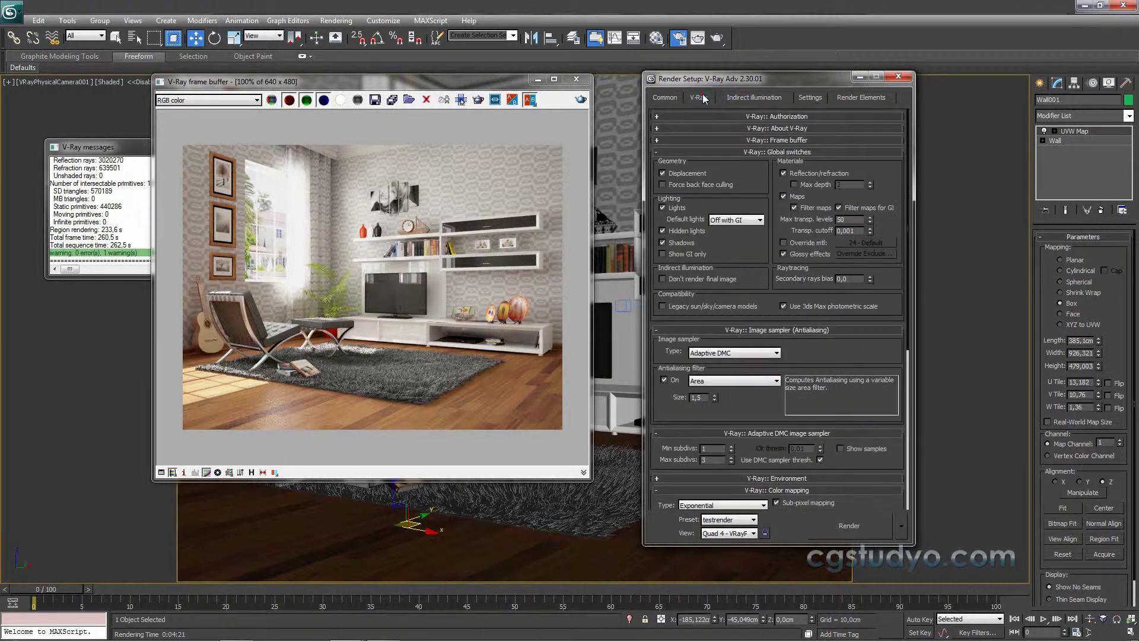
pyautogui.click(758, 117)
pyautogui.click(759, 116)
pyautogui.click(765, 128)
pyautogui.click(767, 140)
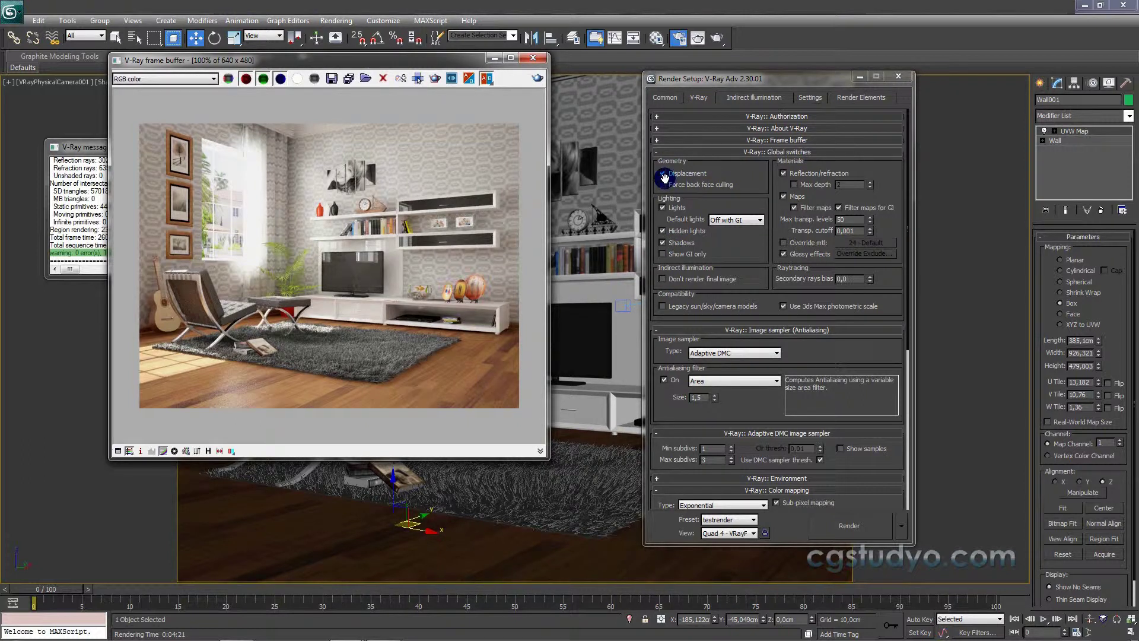
# - Move Render Setup aside and open finalrender1 in Picture Manager from the lesson folder
pyautogui.moveTo(730, 86); pyautogui.dragTo(874, 94)
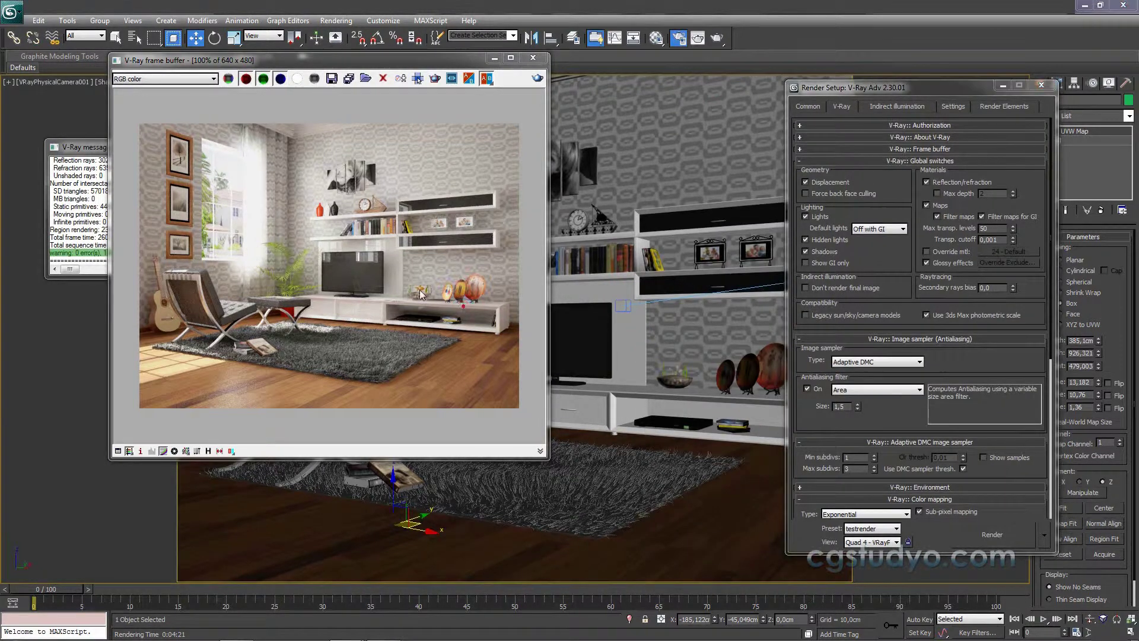
pyautogui.scroll(1, 423, 297)
pyautogui.scroll(1, 463, 307)
pyautogui.click(237, 629)
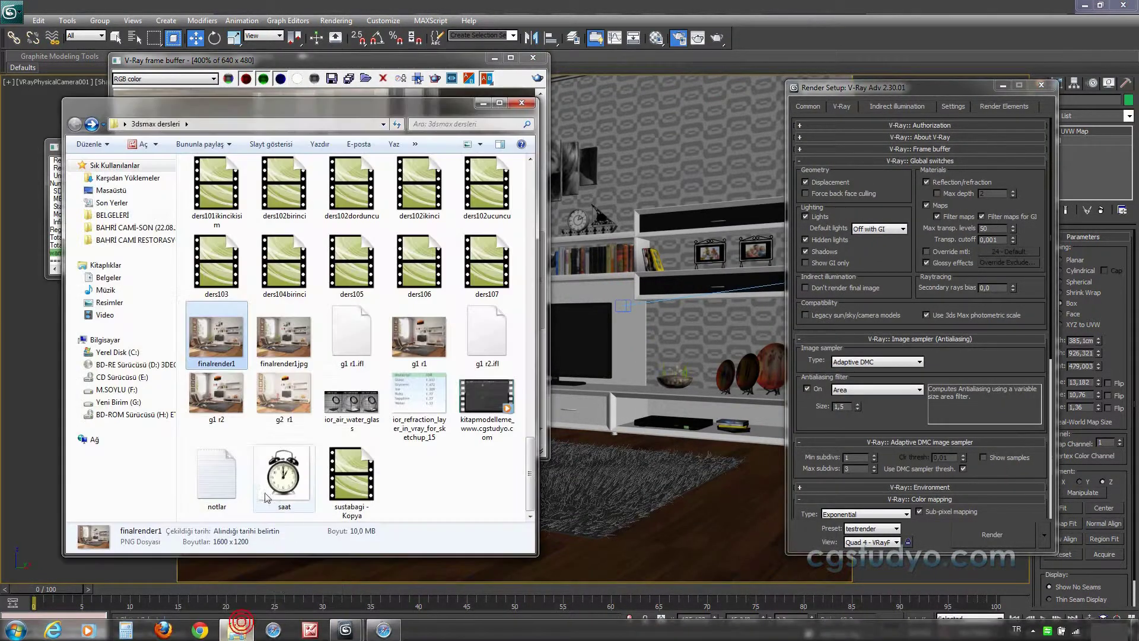
pyautogui.doubleClick(234, 354)
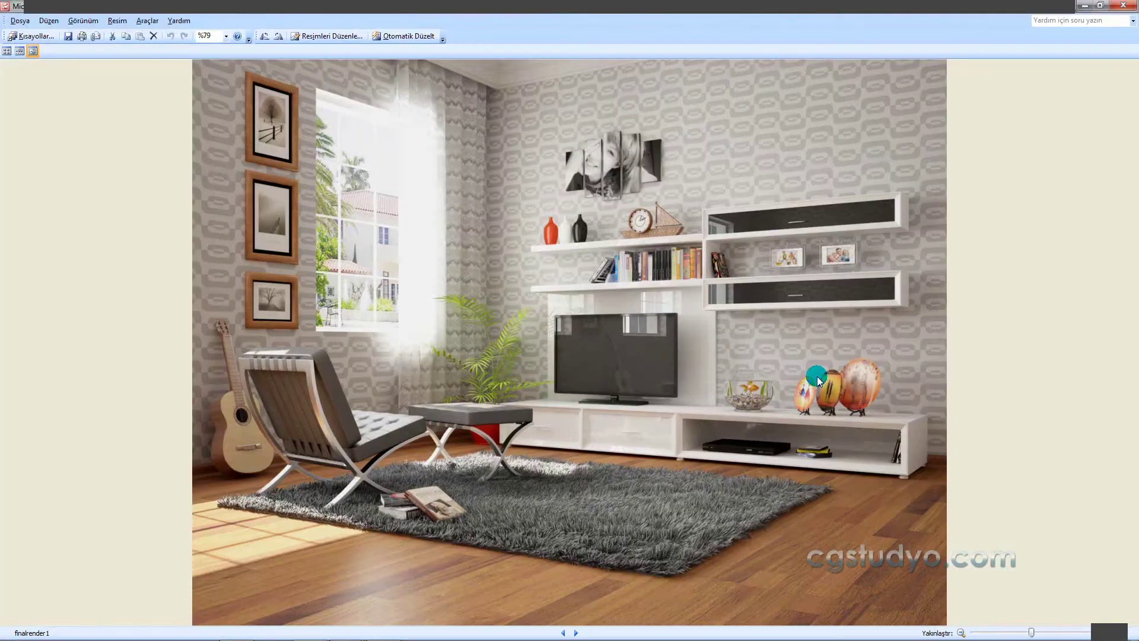
# - Zoom finalrender1 to 229%, pan around it, then minimize Picture Manager
pyautogui.moveTo(1031, 629); pyautogui.dragTo(1067, 631)
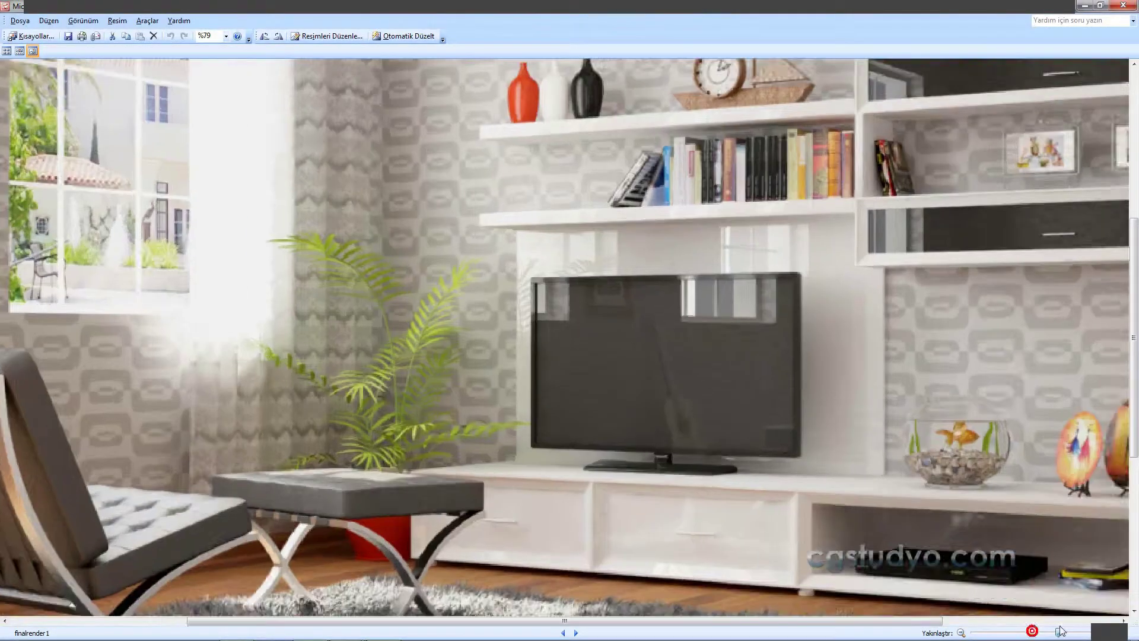
pyautogui.click(855, 623)
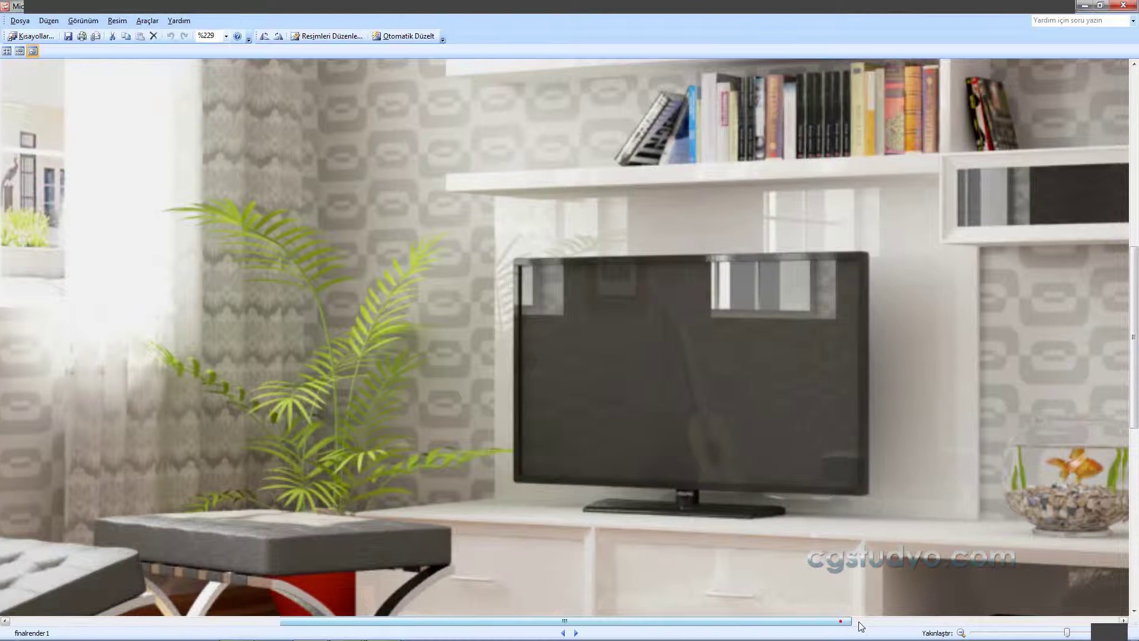
pyautogui.moveTo(848, 490)
pyautogui.mouseDown()
pyautogui.moveTo(554, 445)
pyautogui.moveTo(605, 208)
pyautogui.moveTo(857, 318)
pyautogui.mouseUp()
pyautogui.moveTo(577, 229); pyautogui.dragTo(807, 336)
pyautogui.scroll(-1, 808, 337)
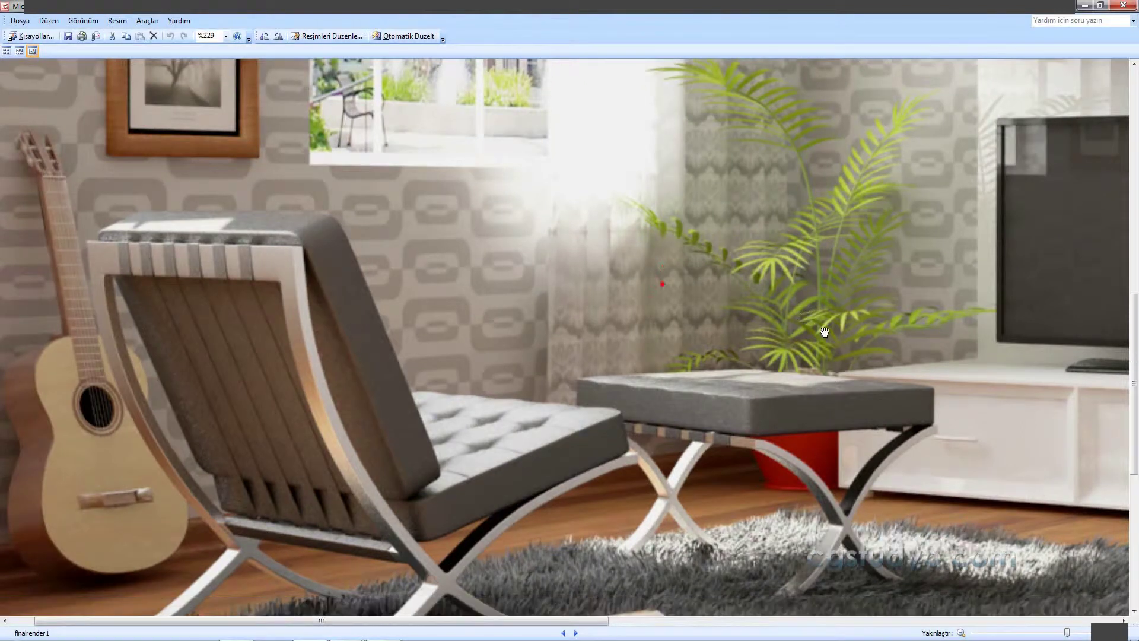
pyautogui.moveTo(922, 363); pyautogui.dragTo(677, 496)
pyautogui.moveTo(884, 415); pyautogui.dragTo(611, 473)
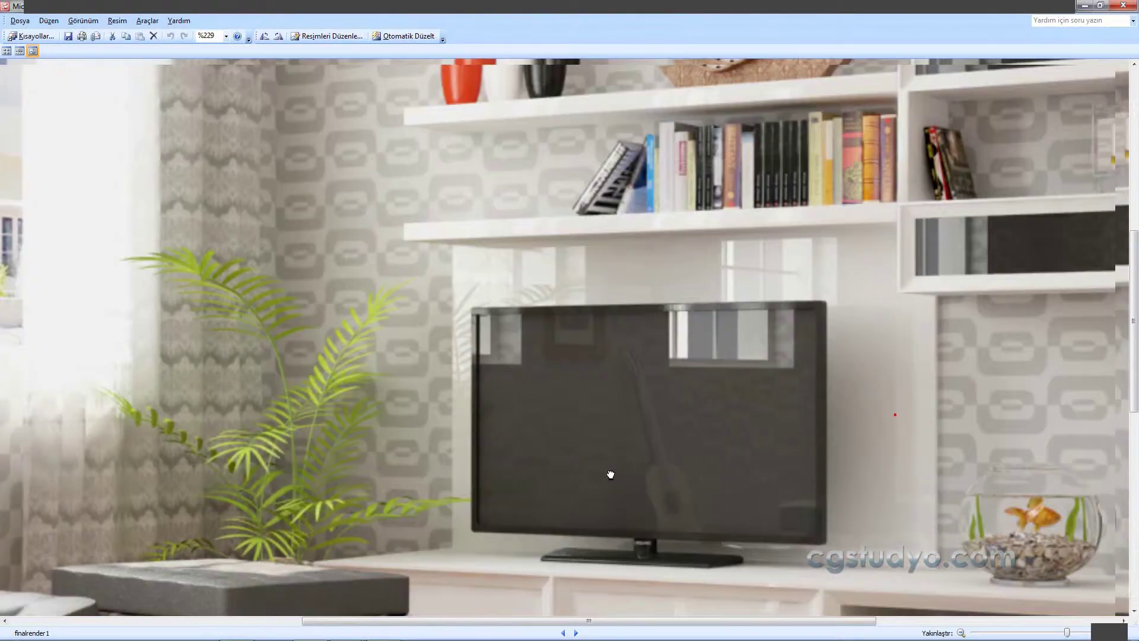
pyautogui.moveTo(781, 114); pyautogui.dragTo(633, 281)
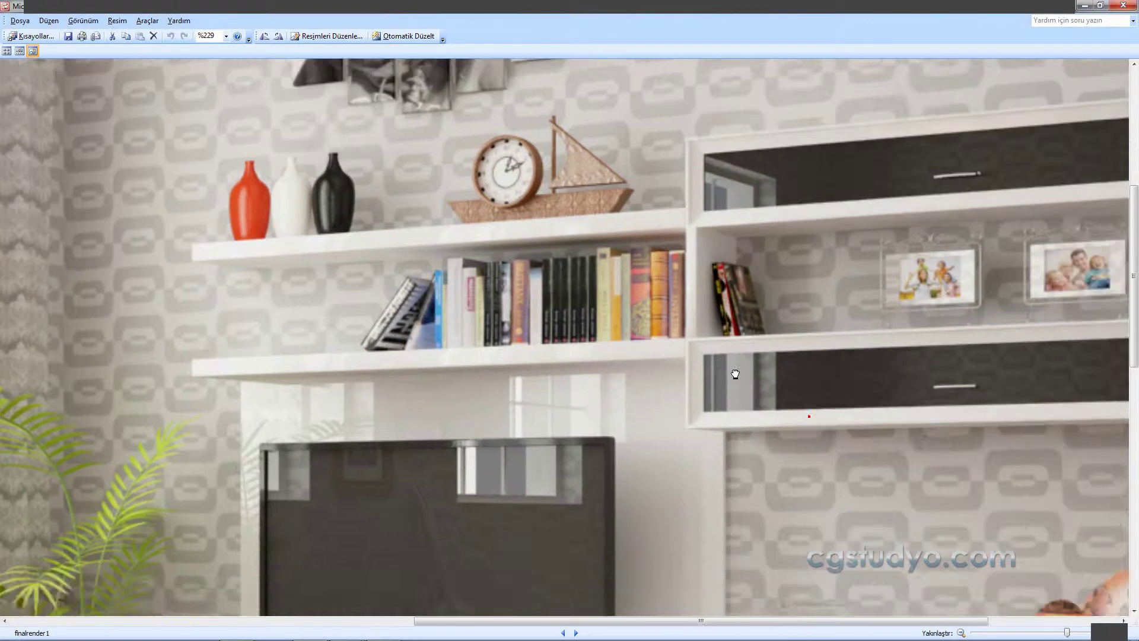
pyautogui.moveTo(809, 416); pyautogui.dragTo(560, 482)
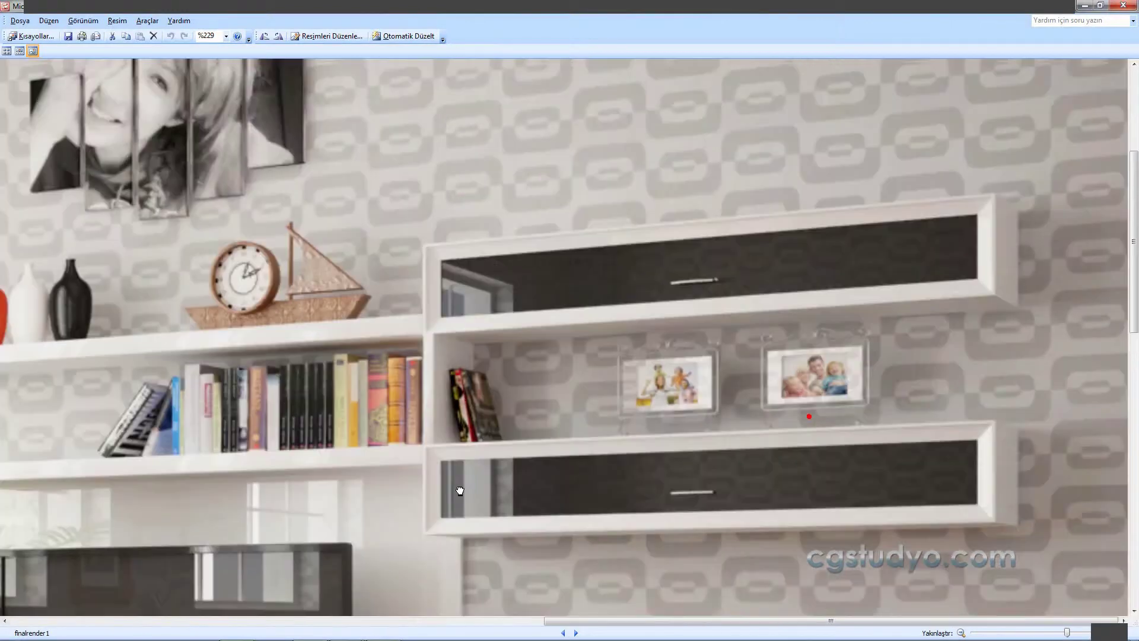
pyautogui.click(1089, 4)
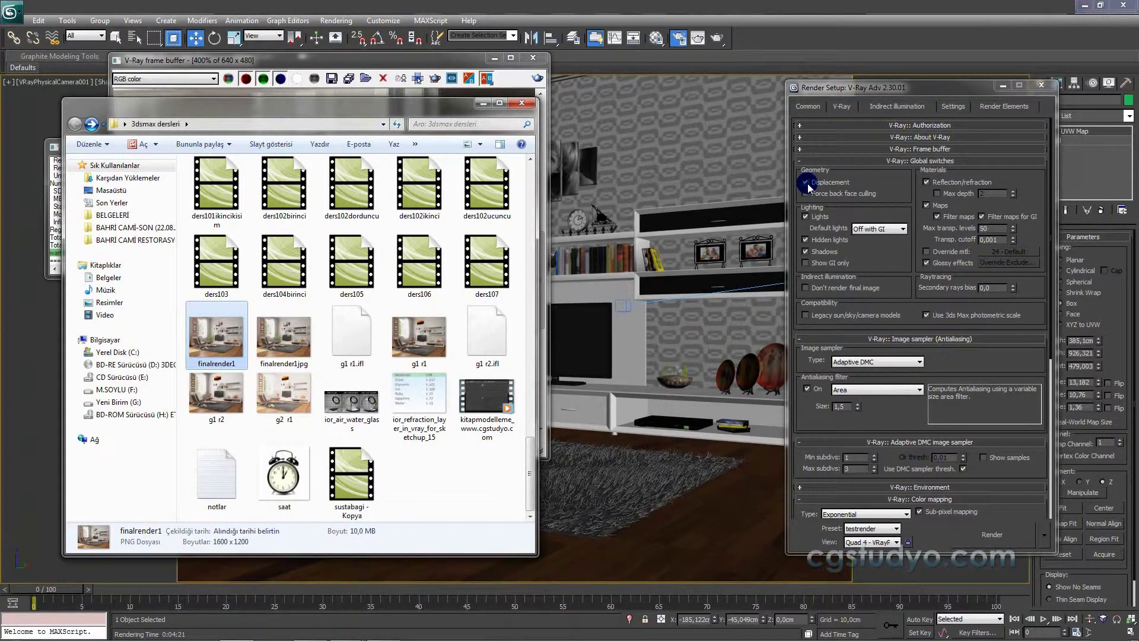
# - Uncheck Displacement in Global switches and duplicate the last render to a MAX frame buffer, moved aside
pyautogui.click(485, 105)
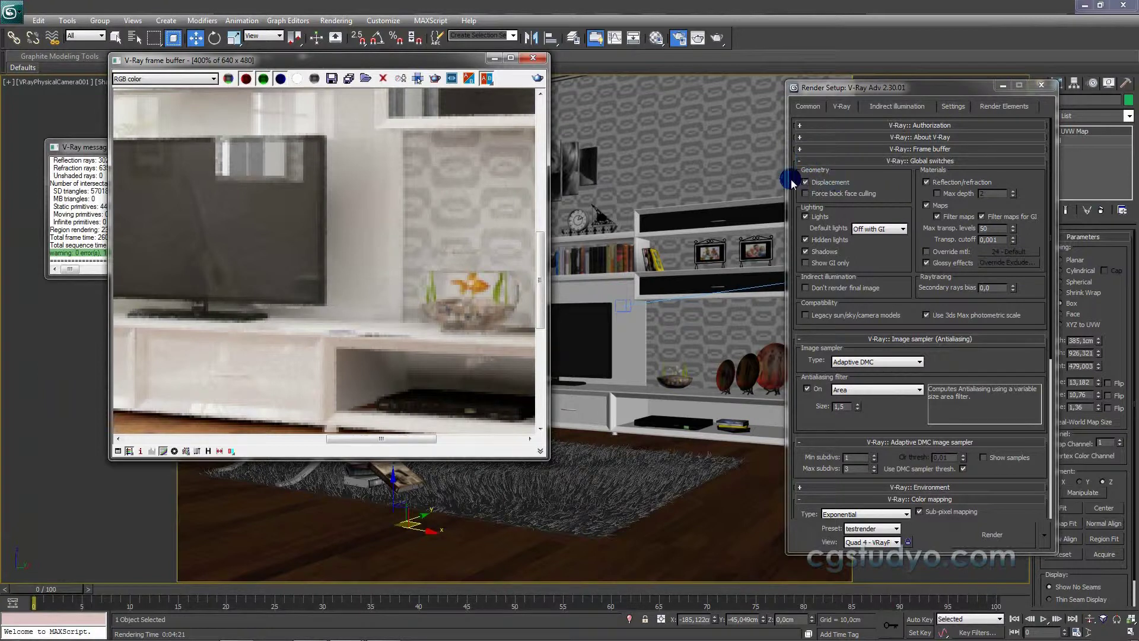
pyautogui.scroll(-1, 448, 179)
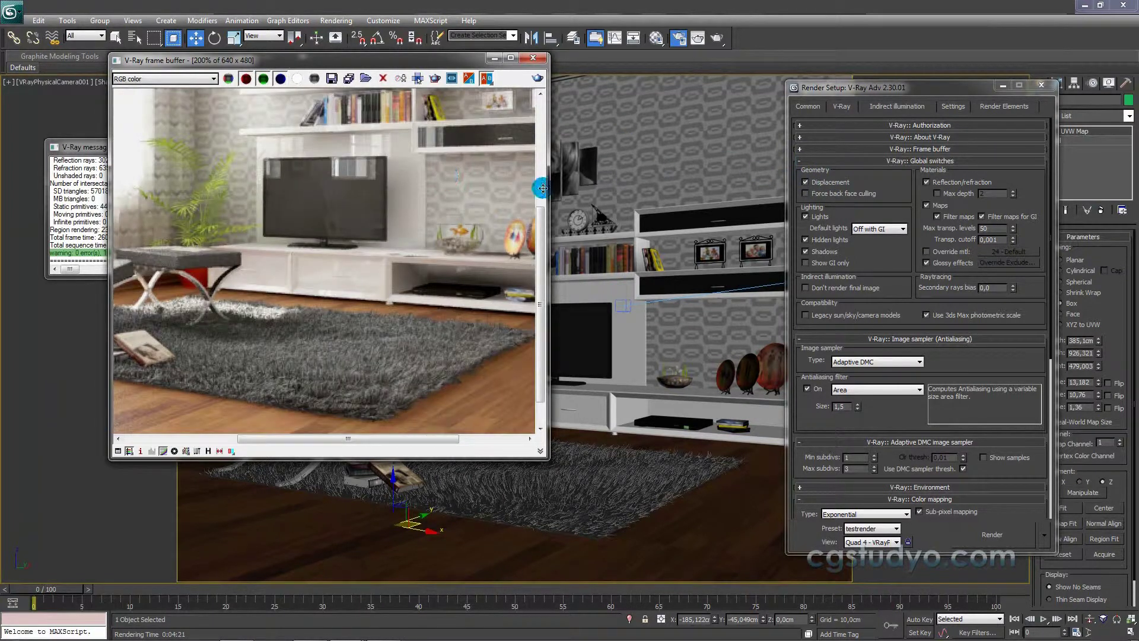
pyautogui.scroll(-1, 539, 182)
pyautogui.scroll(1, 429, 204)
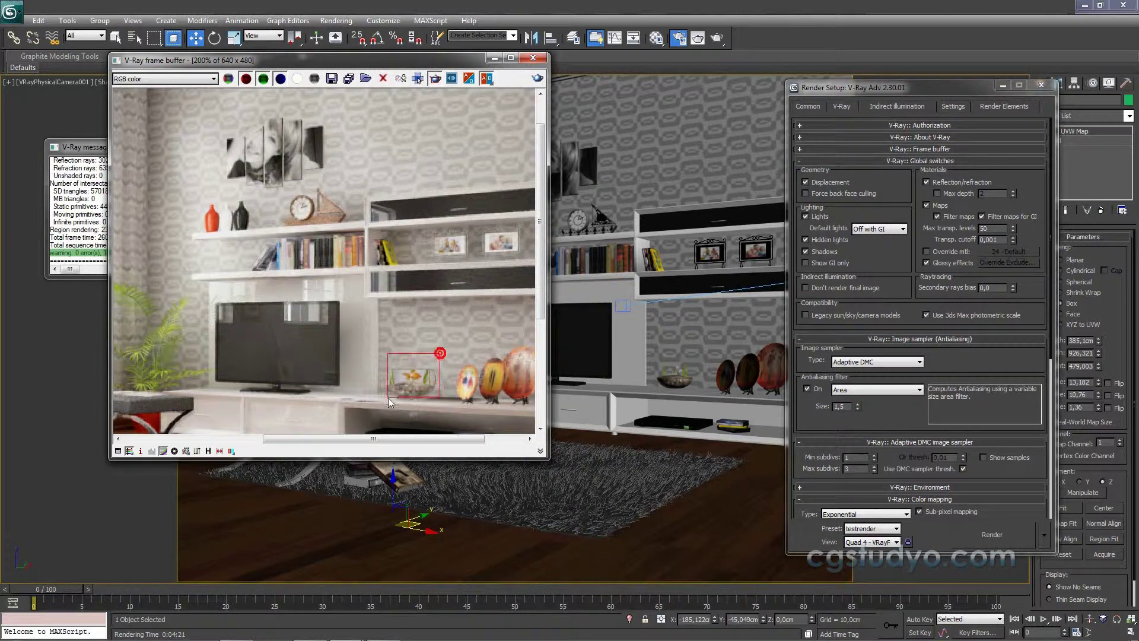
pyautogui.scroll(-3, 456, 386)
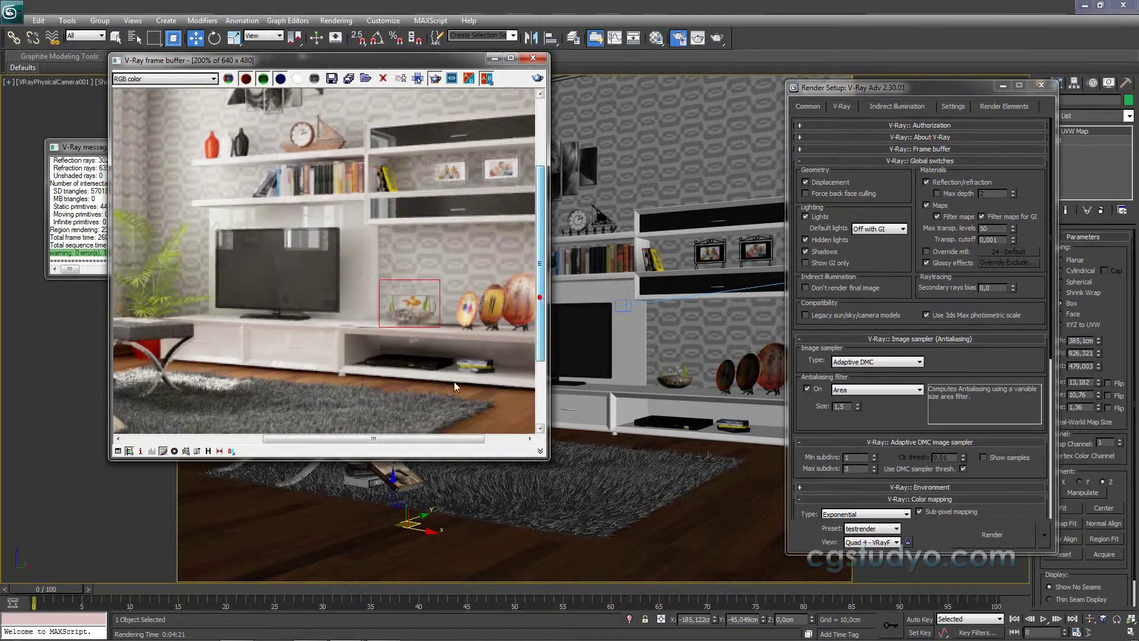
pyautogui.scroll(1, 420, 394)
pyautogui.scroll(1, 432, 356)
pyautogui.scroll(-2, 407, 267)
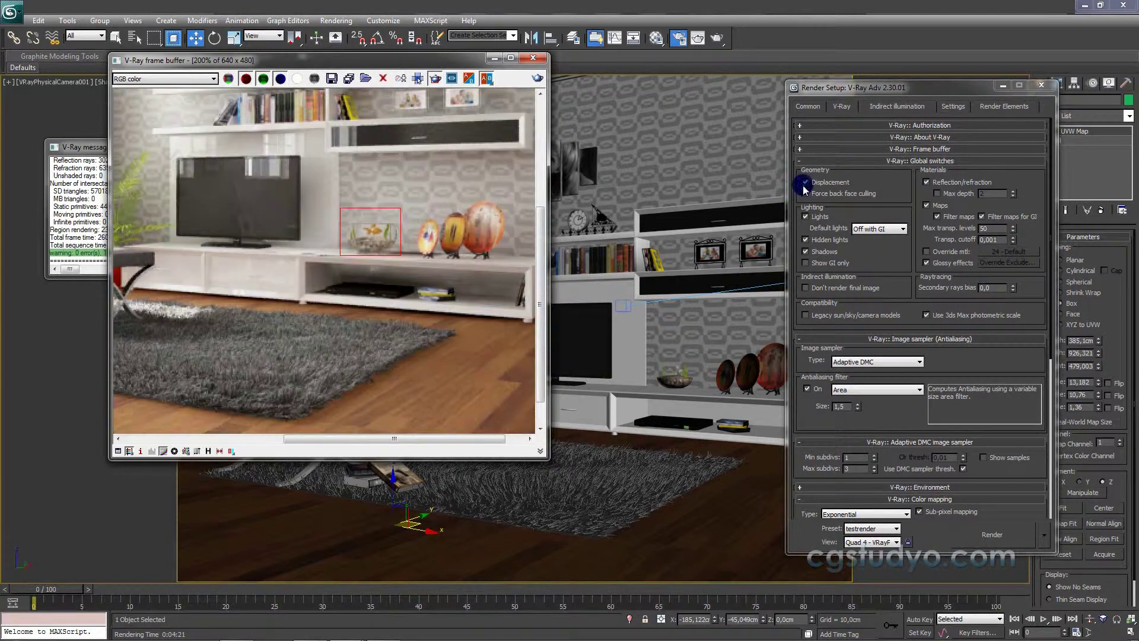
pyautogui.click(805, 182)
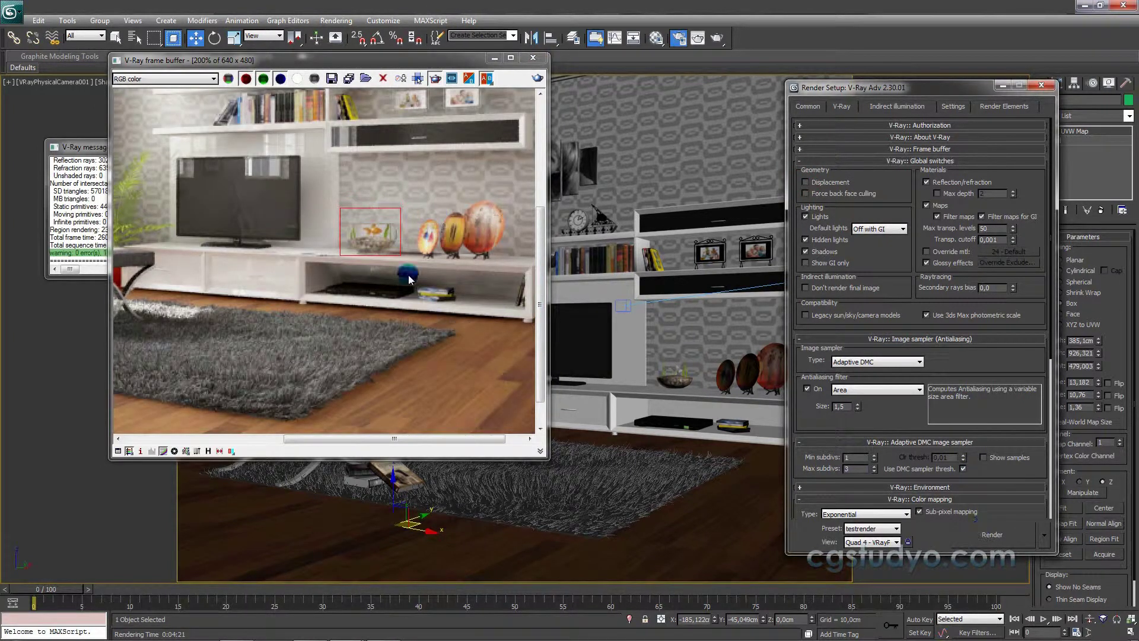
pyautogui.click(401, 79)
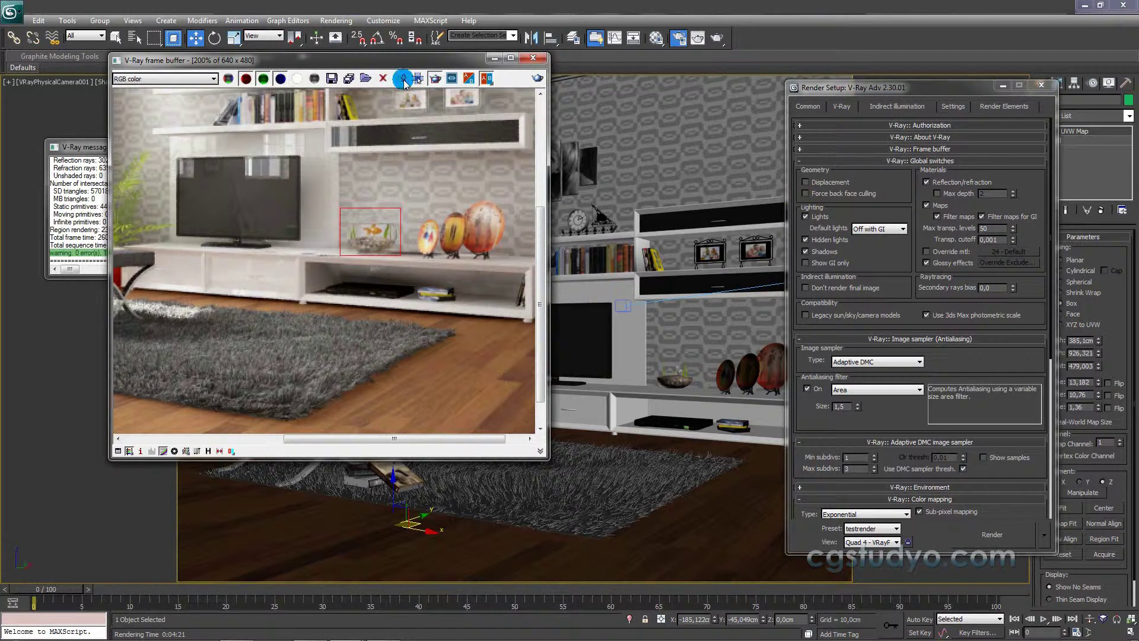
pyautogui.moveTo(555, 171)
pyautogui.mouseDown()
pyautogui.moveTo(505, 186)
pyautogui.moveTo(421, 266)
pyautogui.mouseUp()
# - Render the scene without displacement and zoom into the fishbowl in the frame buffer
pyautogui.click(963, 531)
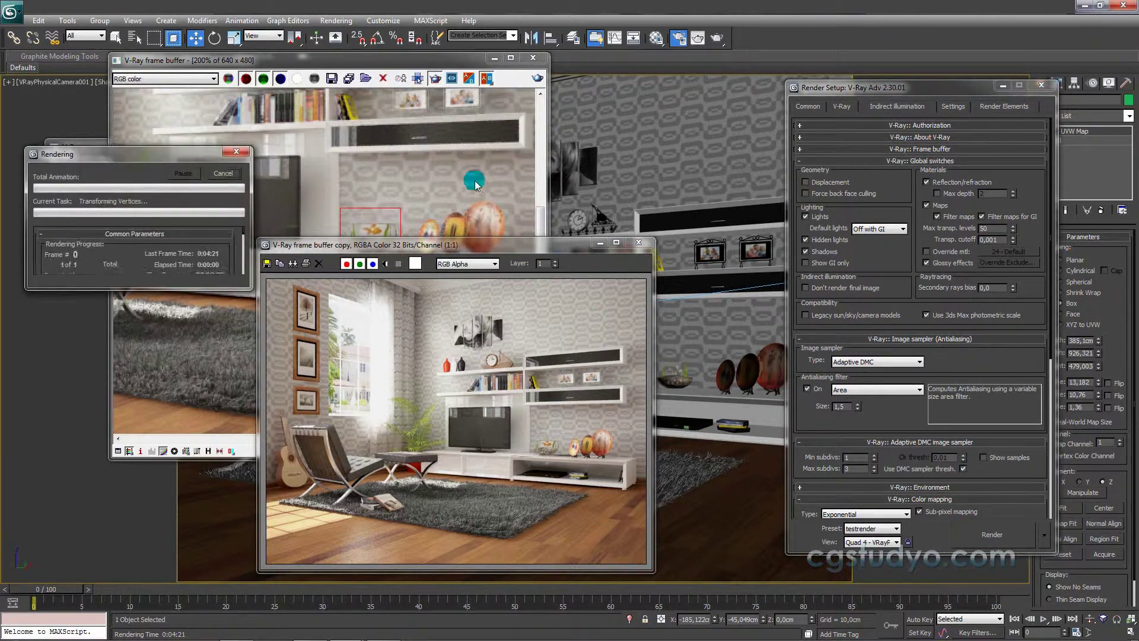
pyautogui.click(445, 193)
pyautogui.scroll(1, 445, 193)
pyautogui.scroll(1, 394, 219)
pyautogui.scroll(1, 353, 266)
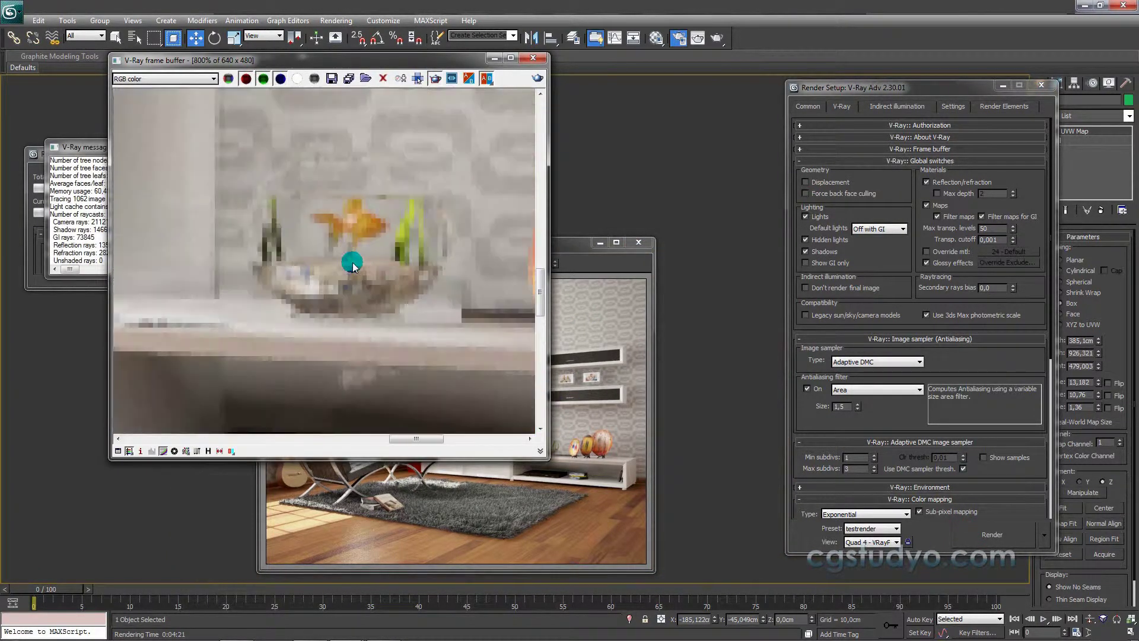
pyautogui.scroll(-1, 353, 267)
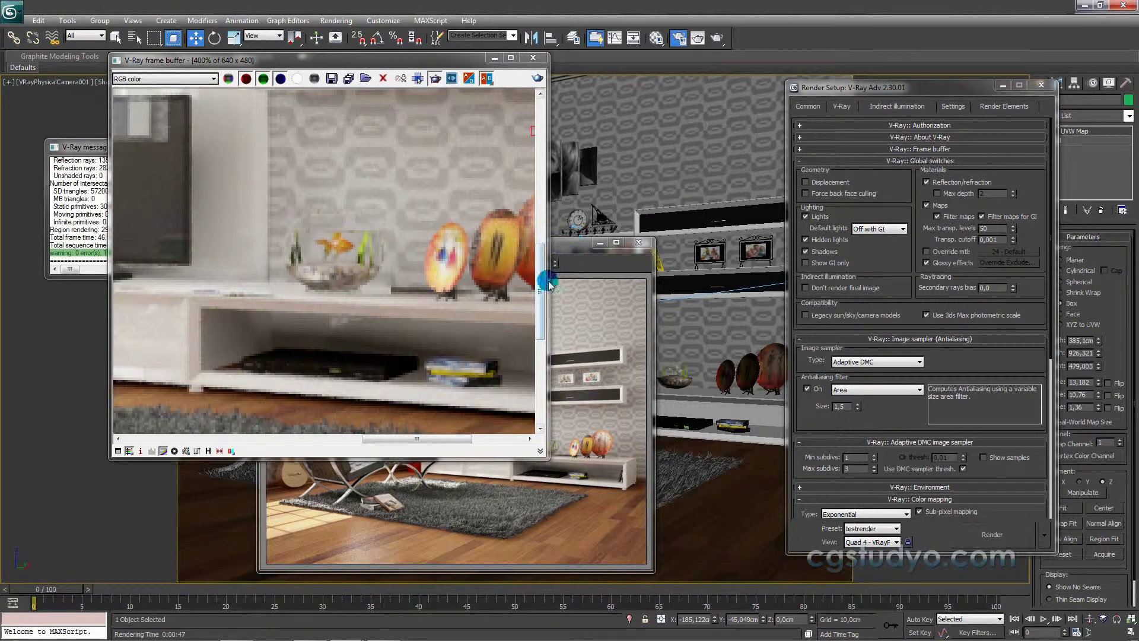
# - Enlarge the earlier render copy's window and zoom it to compare the fish bowl
pyautogui.click(570, 332)
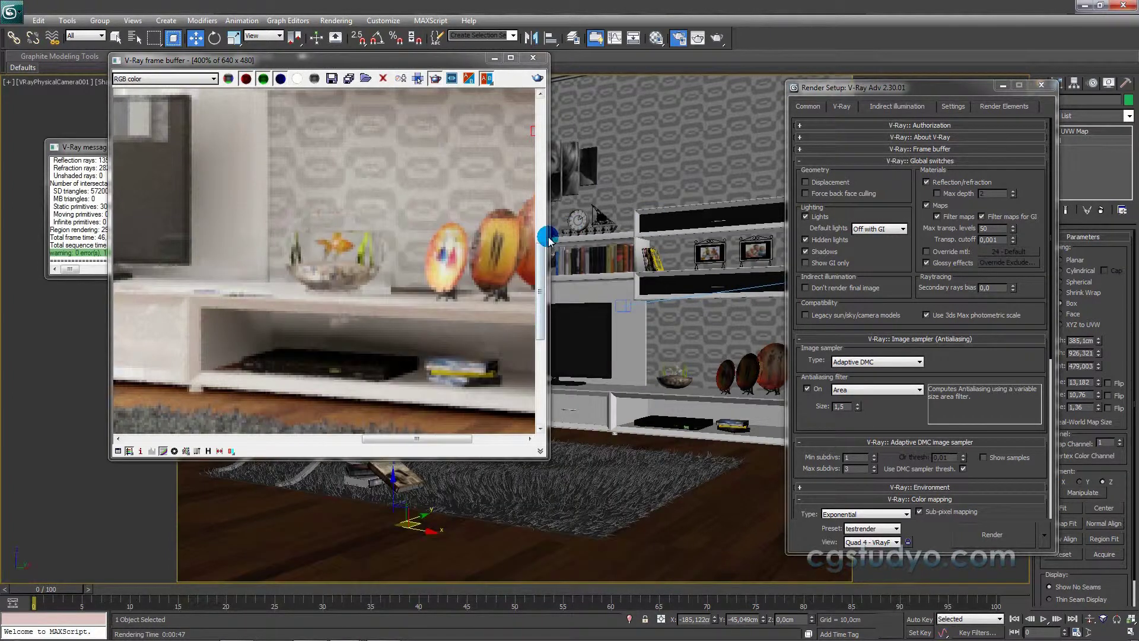
pyautogui.moveTo(655, 235); pyautogui.dragTo(789, 89)
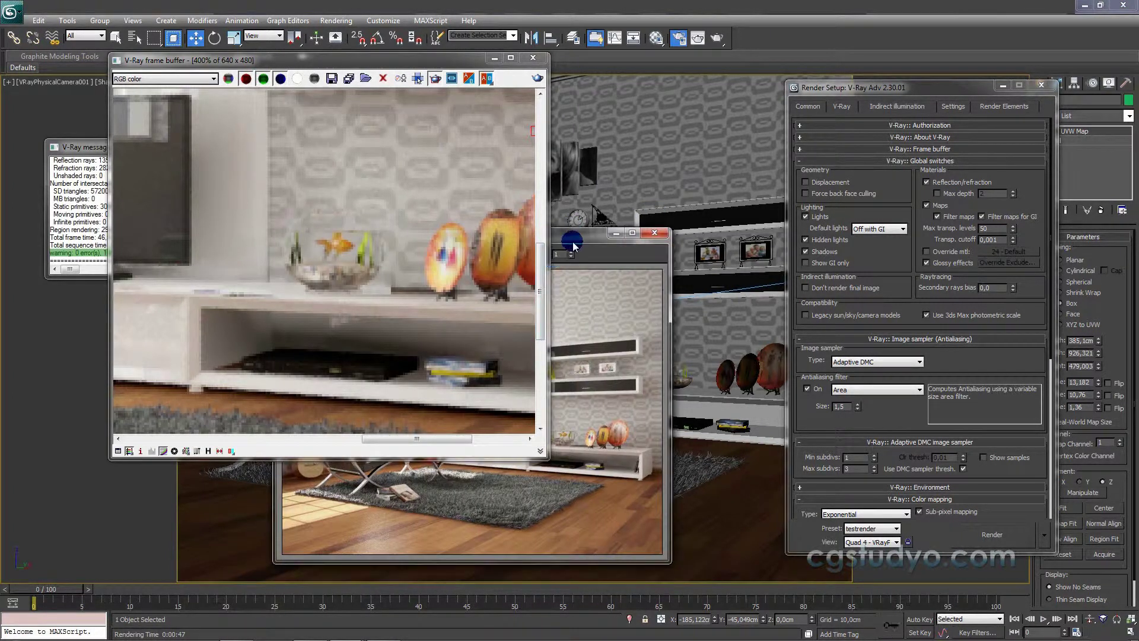
pyautogui.keyDown('ctrl'); pyautogui.click(687, 277); pyautogui.keyUp('ctrl')
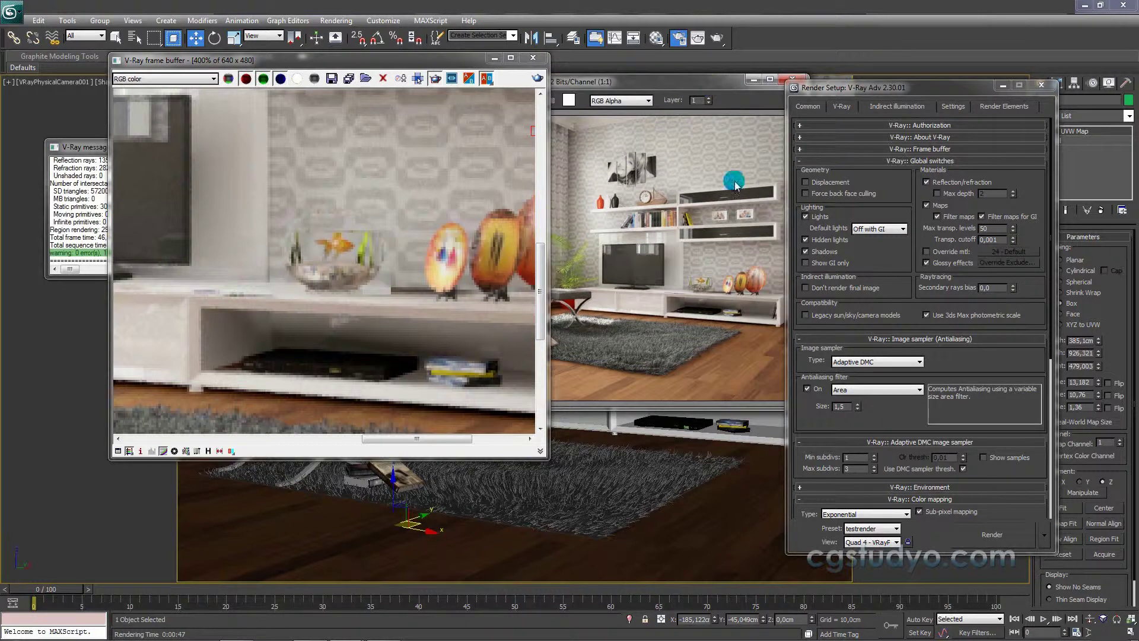
pyautogui.keyDown('ctrl'); pyautogui.click(687, 278); pyautogui.keyUp('ctrl')
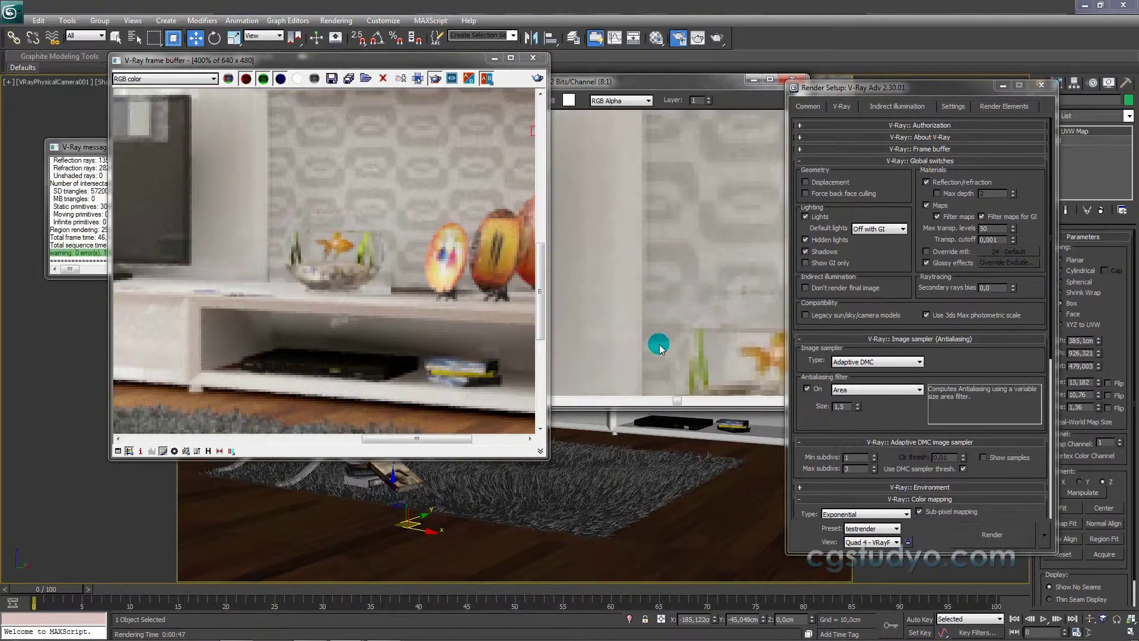
pyautogui.keyDown('ctrl'); pyautogui.rightClick(653, 376); pyautogui.keyUp('ctrl')
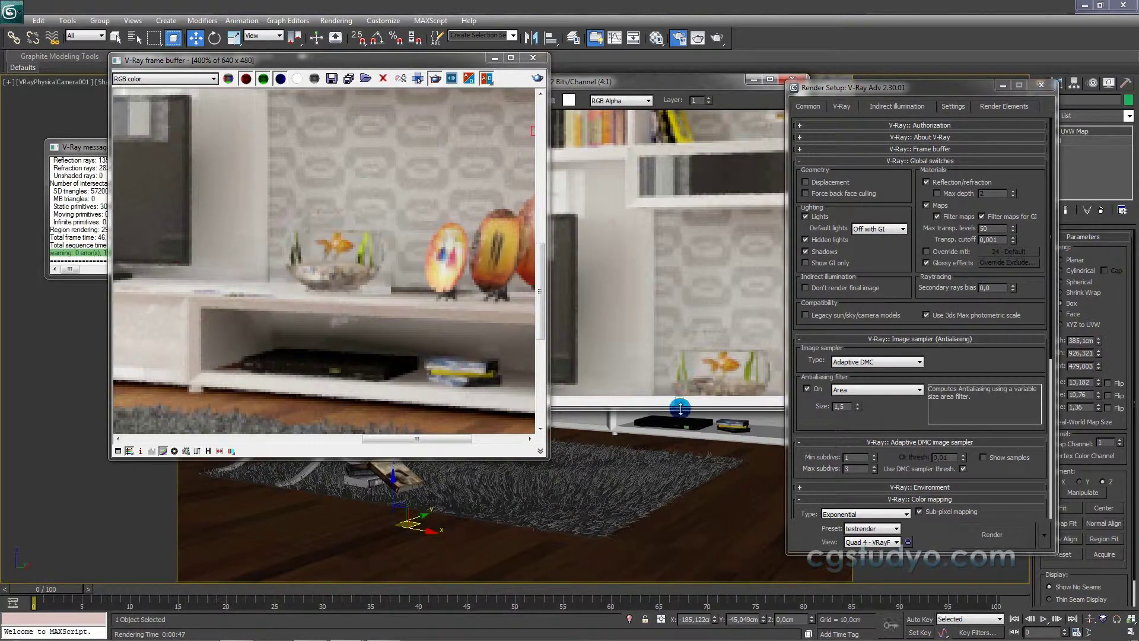
pyautogui.moveTo(680, 405); pyautogui.dragTo(703, 385)
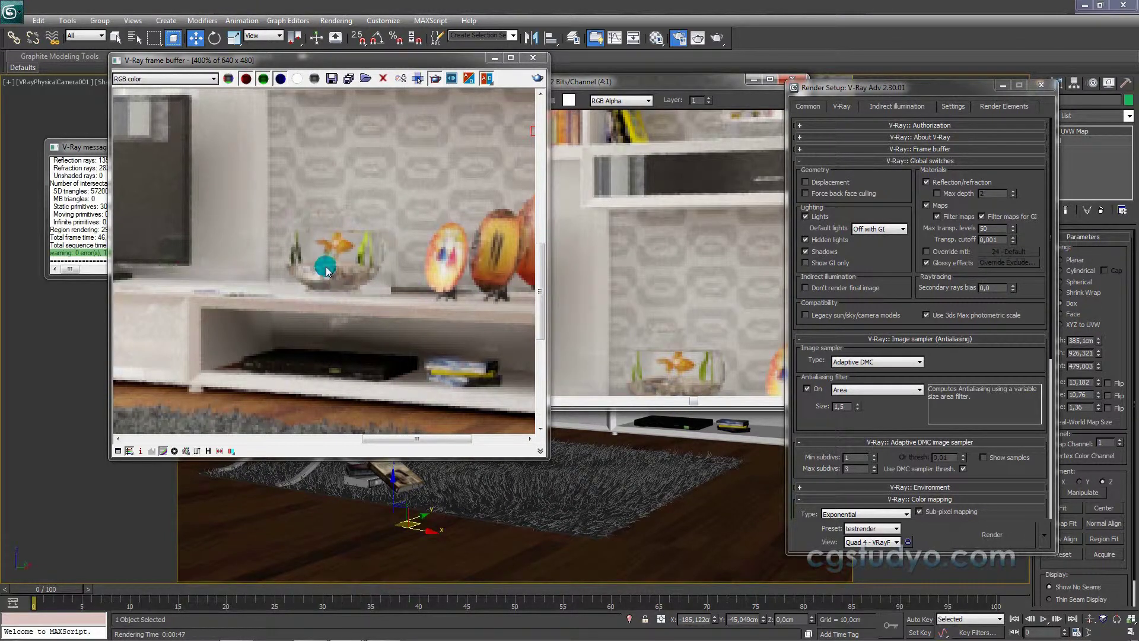
pyautogui.scroll(-1, 333, 266)
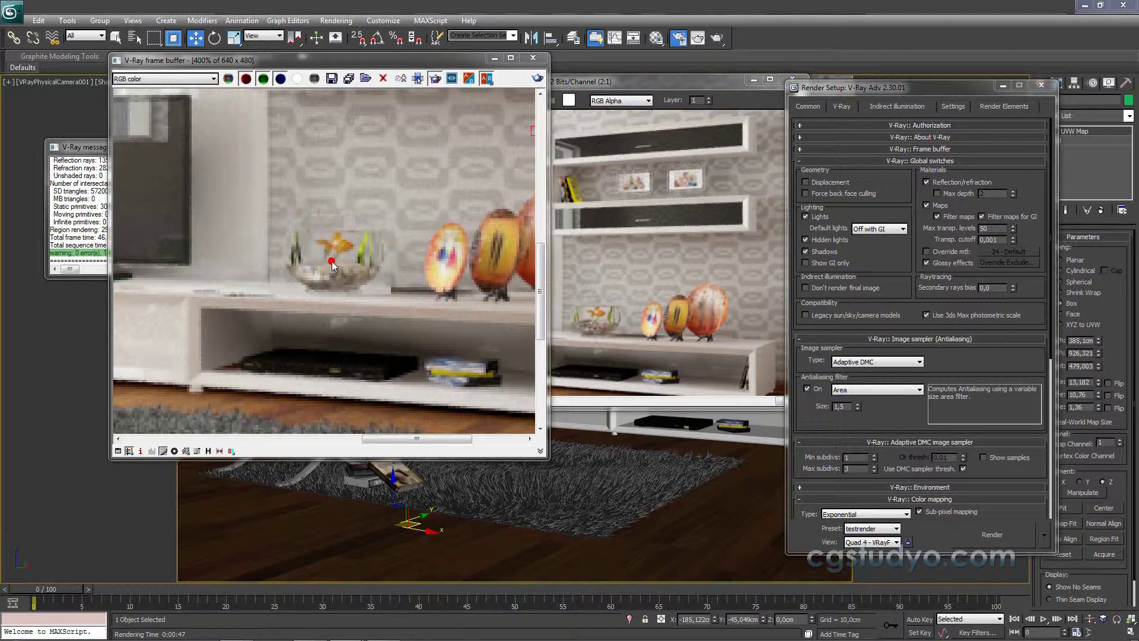
pyautogui.scroll(-1, 392, 184)
pyautogui.scroll(-1, 361, 267)
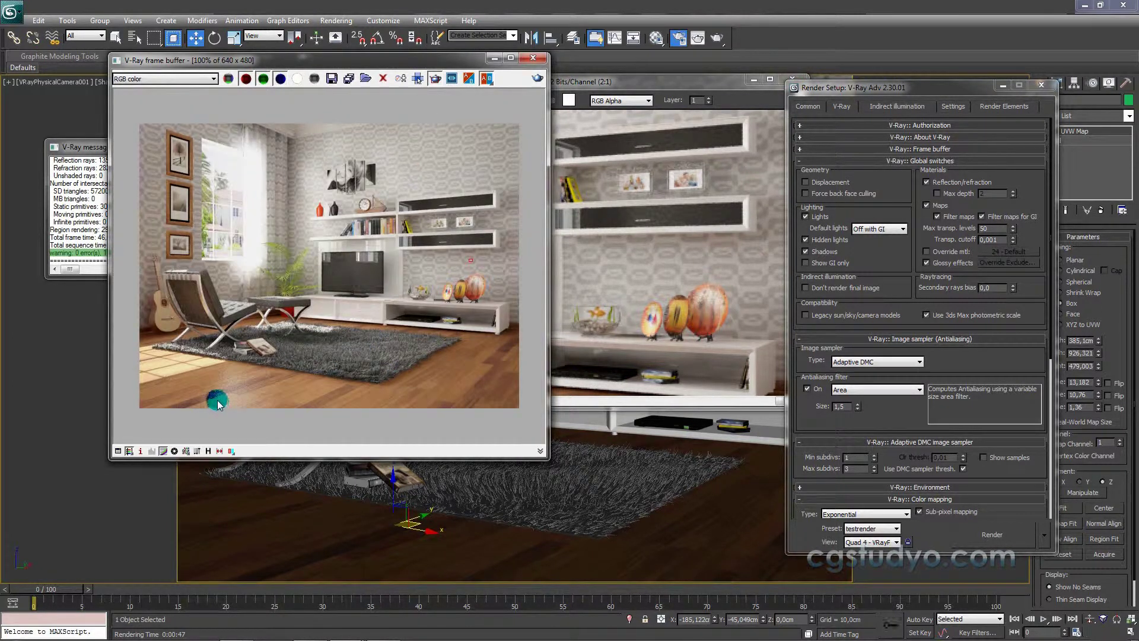
# - Return the frame buffer to 100%, keep Displacement unchecked, and refocus the viewport
pyautogui.scroll(1, 255, 400)
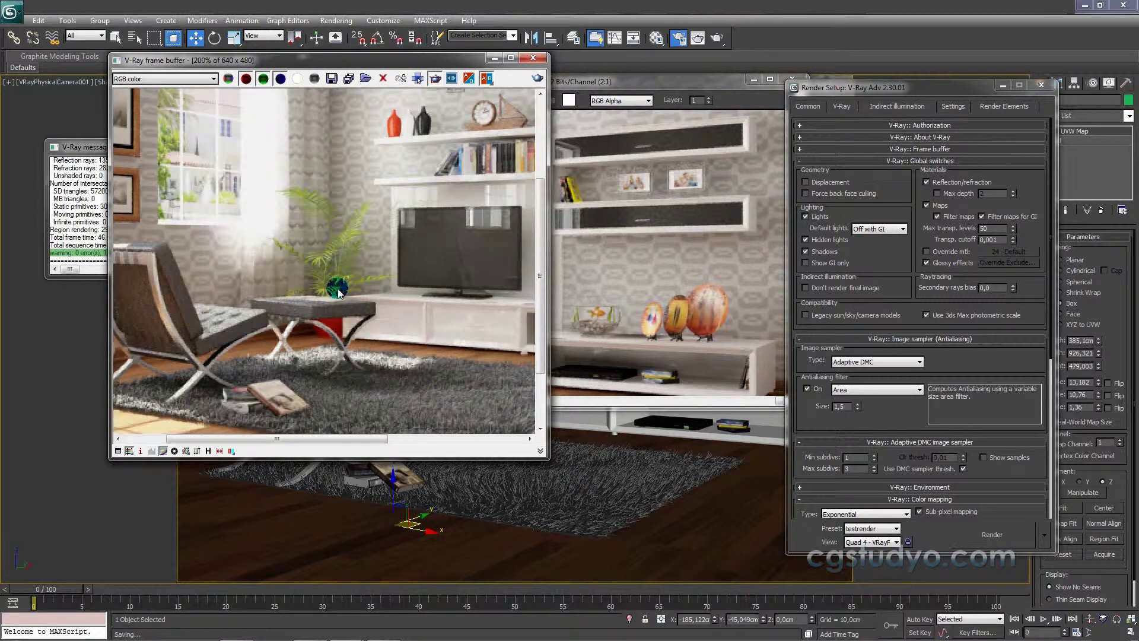
pyautogui.scroll(-1, 336, 289)
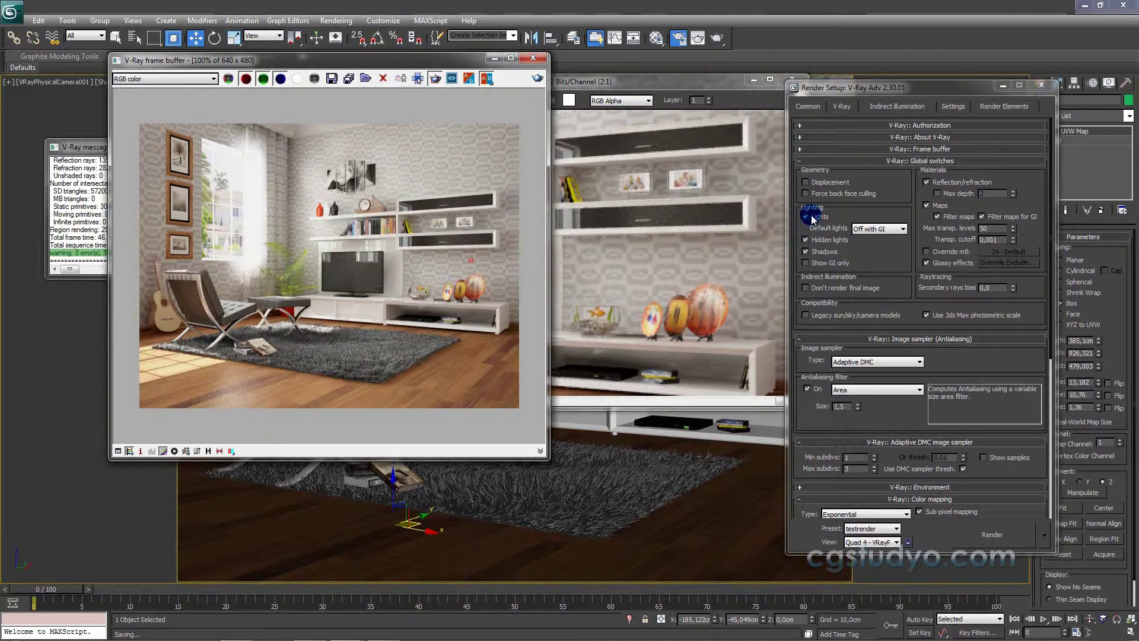
pyautogui.click(805, 182)
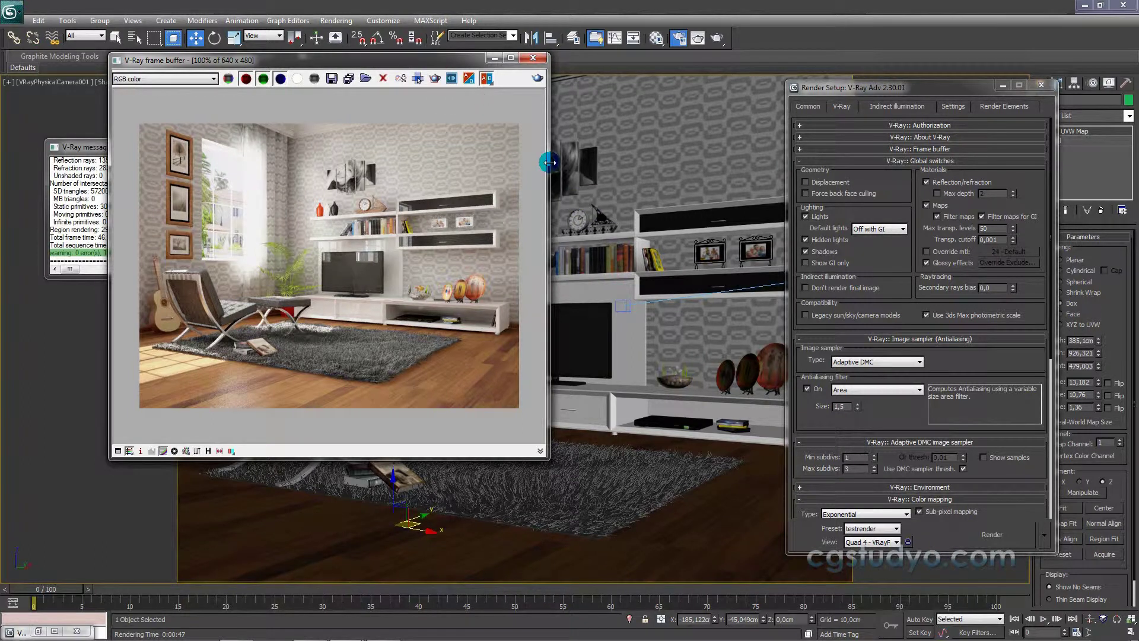
pyautogui.click(603, 141)
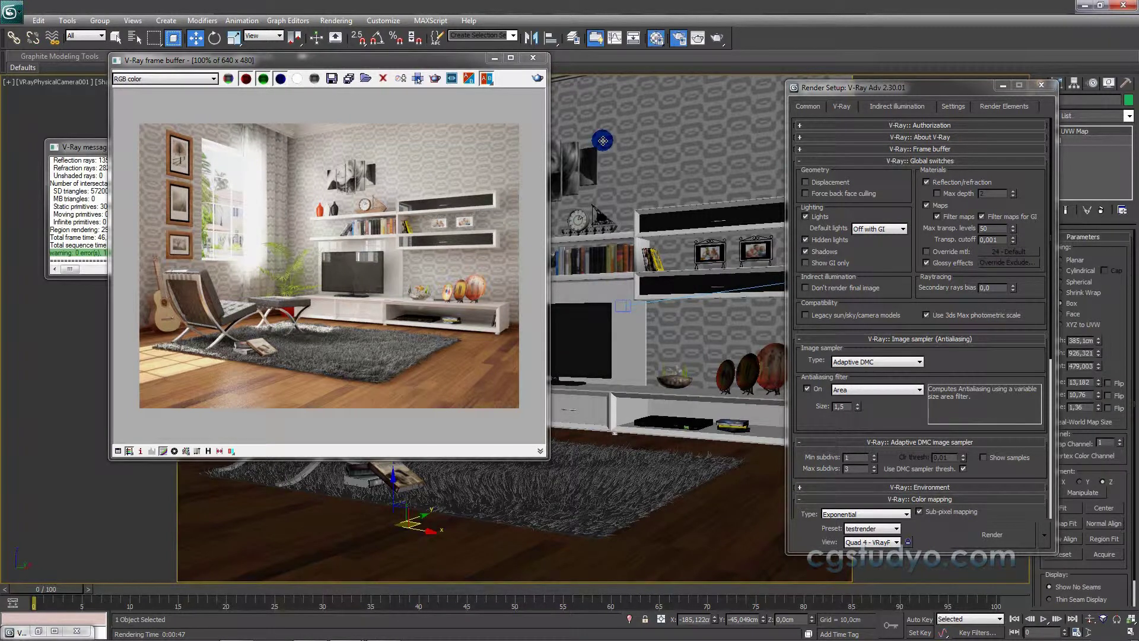
# - Load the tas2 stone material in the Material Editor to inspect its Bump and Displace maps
pyautogui.press('m')
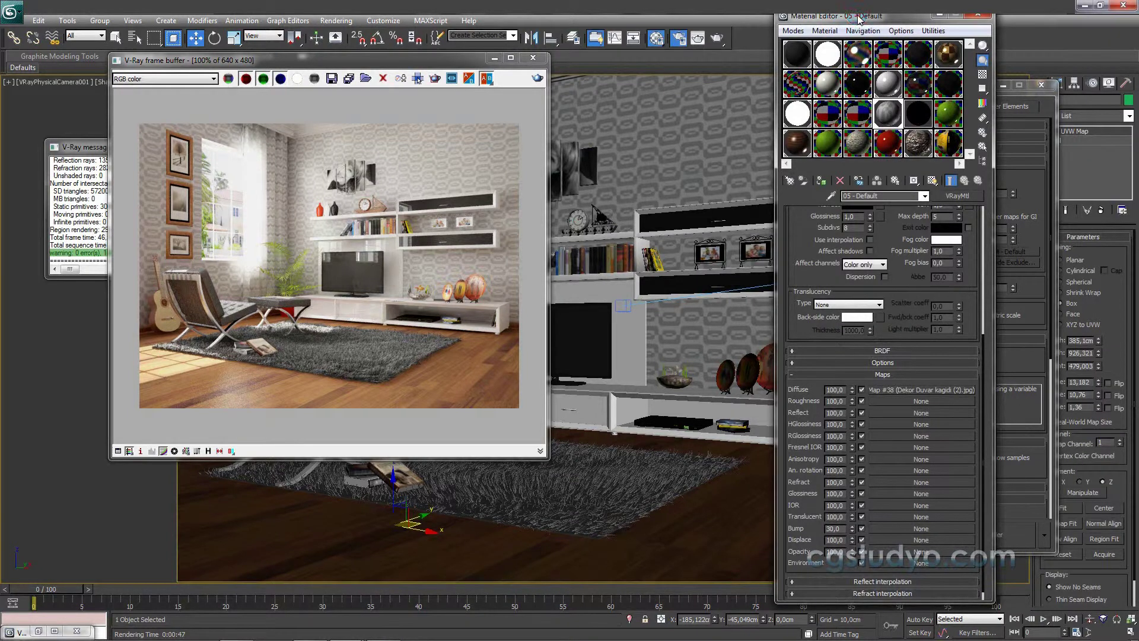
pyautogui.moveTo(861, 19); pyautogui.dragTo(477, 27)
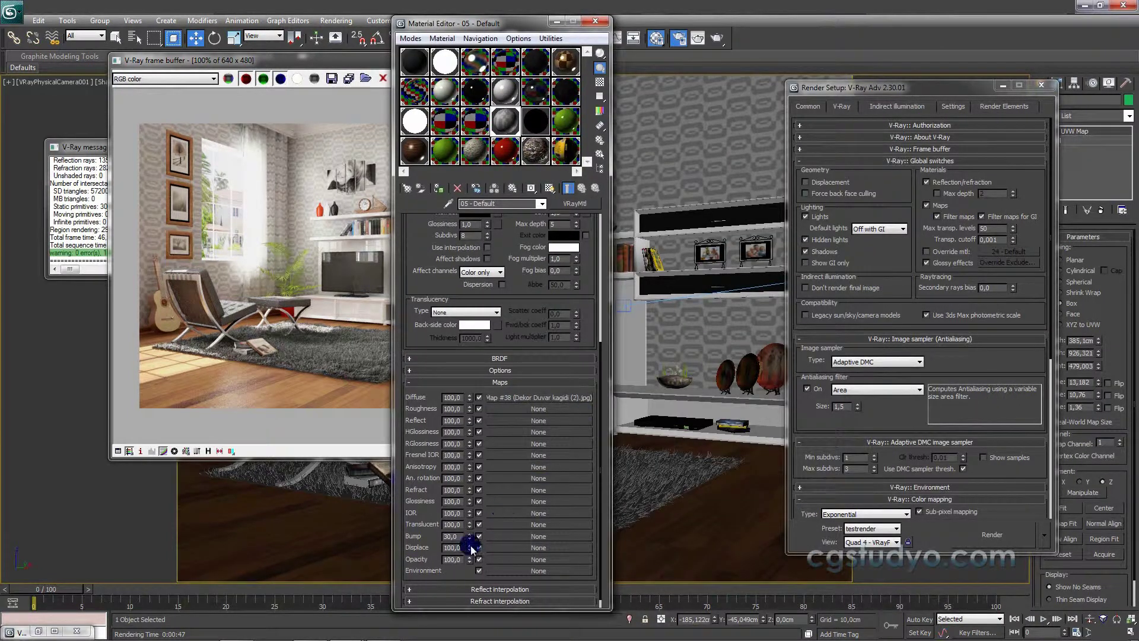
pyautogui.scroll(2, 598, 478)
pyautogui.scroll(2, 598, 478)
pyautogui.scroll(2, 598, 477)
pyautogui.click(539, 155)
# - Toggle the Displacement checkbox in Render Setup's V-Ray Global switches
pyautogui.scroll(-2, 599, 439)
pyautogui.scroll(-2, 596, 425)
pyautogui.scroll(-1, 601, 451)
pyautogui.scroll(-1, 600, 472)
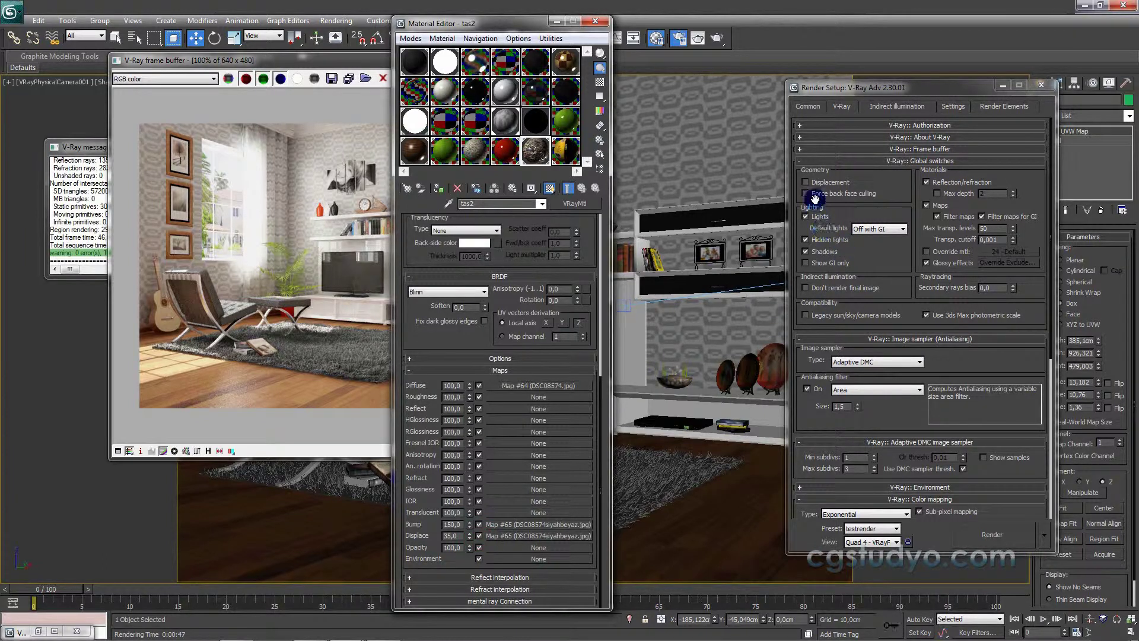
pyautogui.click(806, 181)
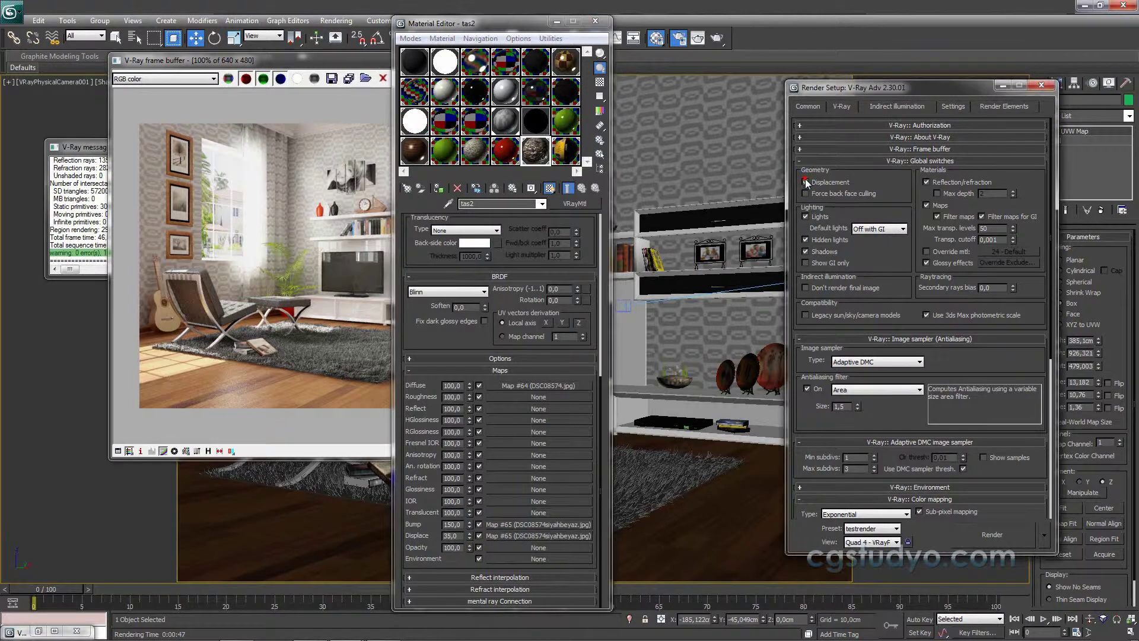
# - Close the Material Editor, Render Setup and V-Ray messages, and minimize the frame buffer
pyautogui.click(595, 23)
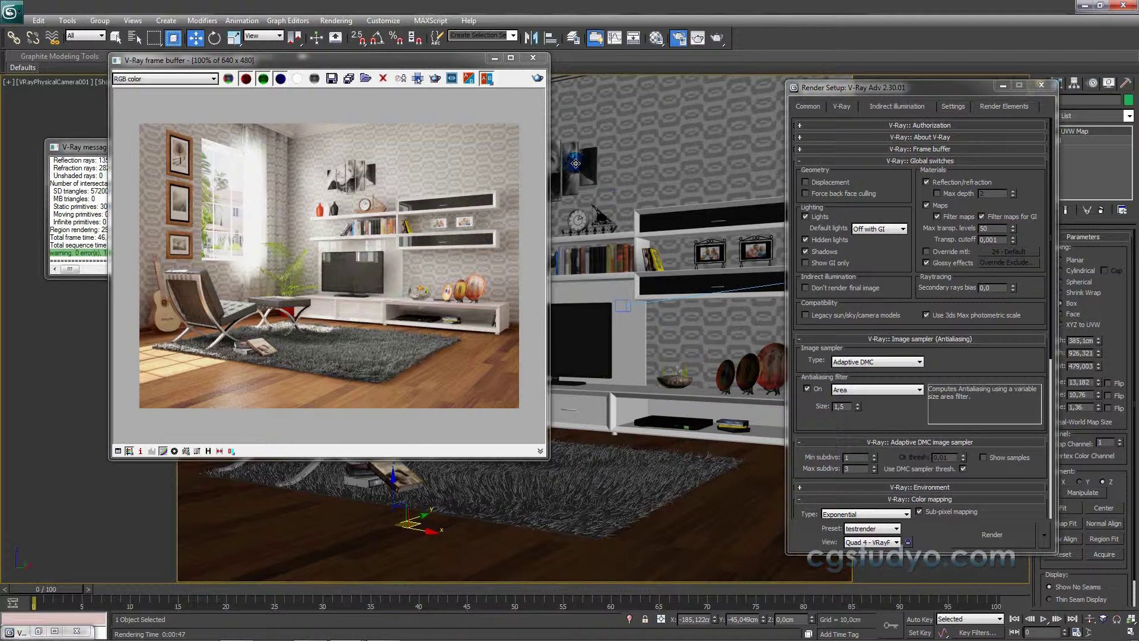
pyautogui.click(491, 59)
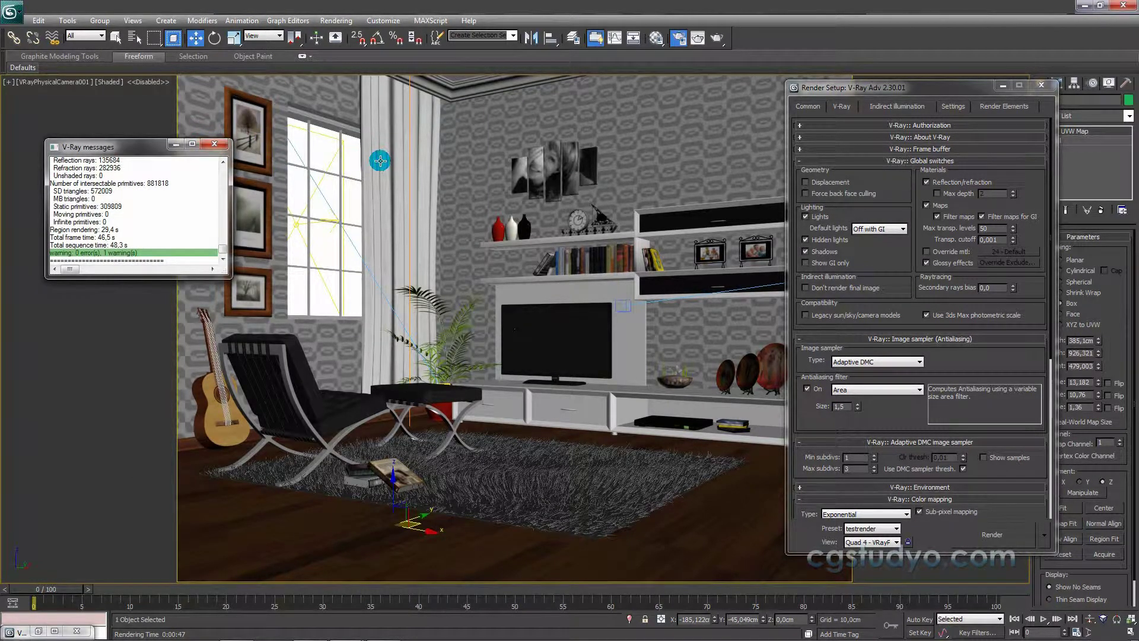
pyautogui.click(1044, 88)
pyautogui.click(212, 145)
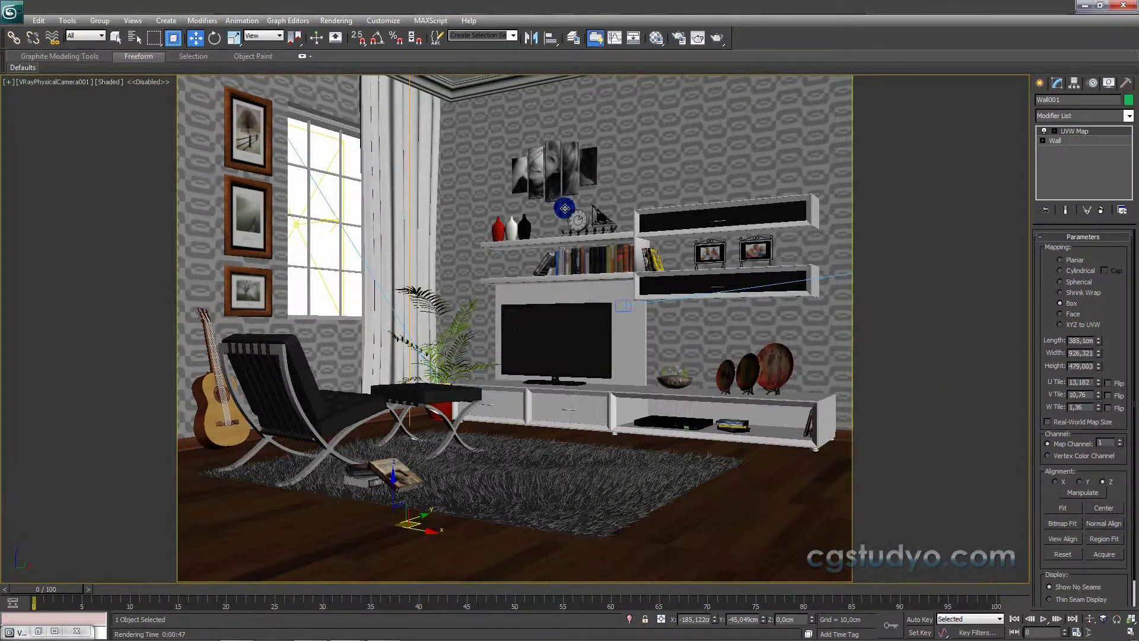
# - Toggle the safe frame, switch to Perspective view, and isolate the wall object
pyautogui.hotkey('shift', 'f')
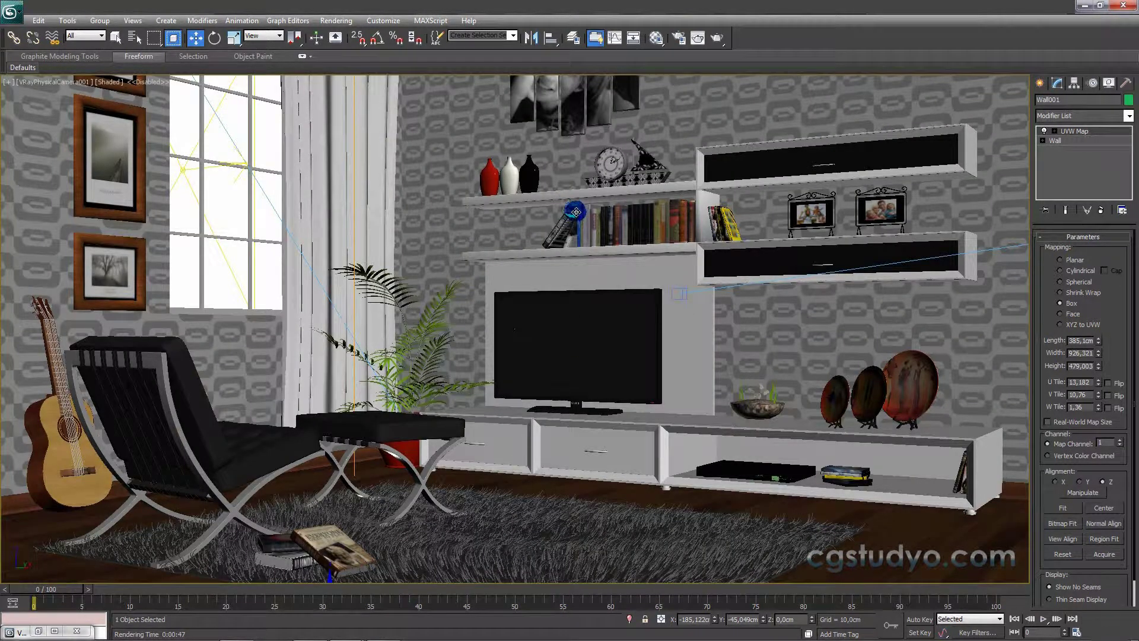
pyautogui.press('p')
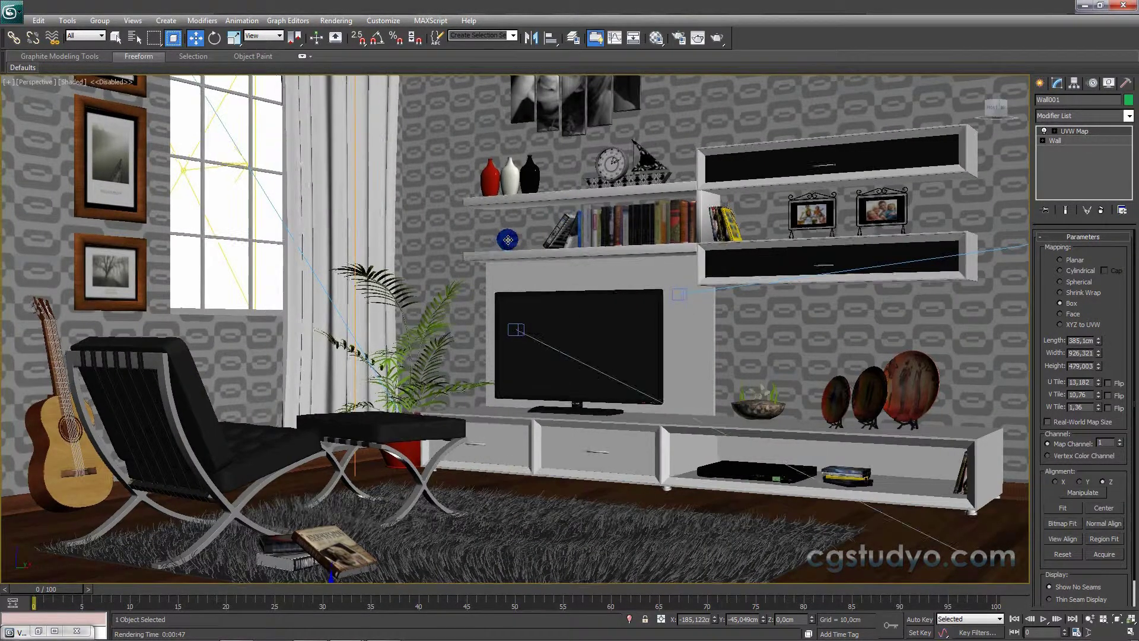
pyautogui.hotkey('alt', 'q')
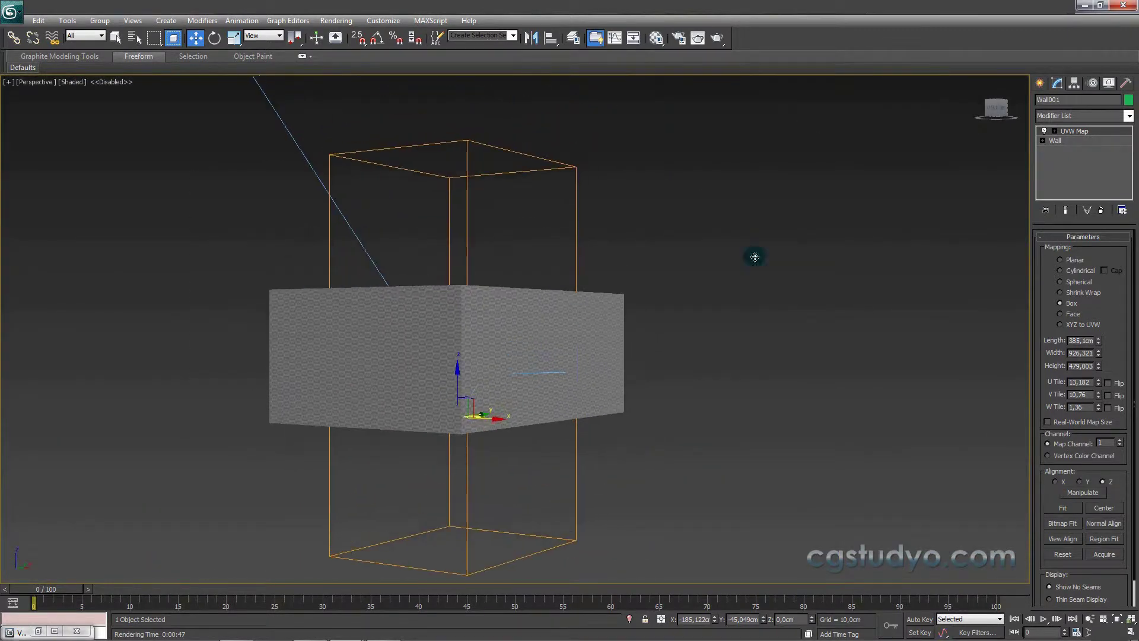
# - Exit isolation and create Box044, a tall box about 384 cm high beside the room
pyautogui.click(754, 255)
pyautogui.click(1043, 82)
pyautogui.moveTo(776, 312)
pyautogui.keyDown('alt'); pyautogui.mouseDown(button='middle')
pyautogui.moveTo(780, 338)
pyautogui.moveTo(730, 338)
pyautogui.moveTo(681, 287)
pyautogui.moveTo(665, 299)
pyautogui.mouseUp(button='middle'); pyautogui.keyUp('alt')
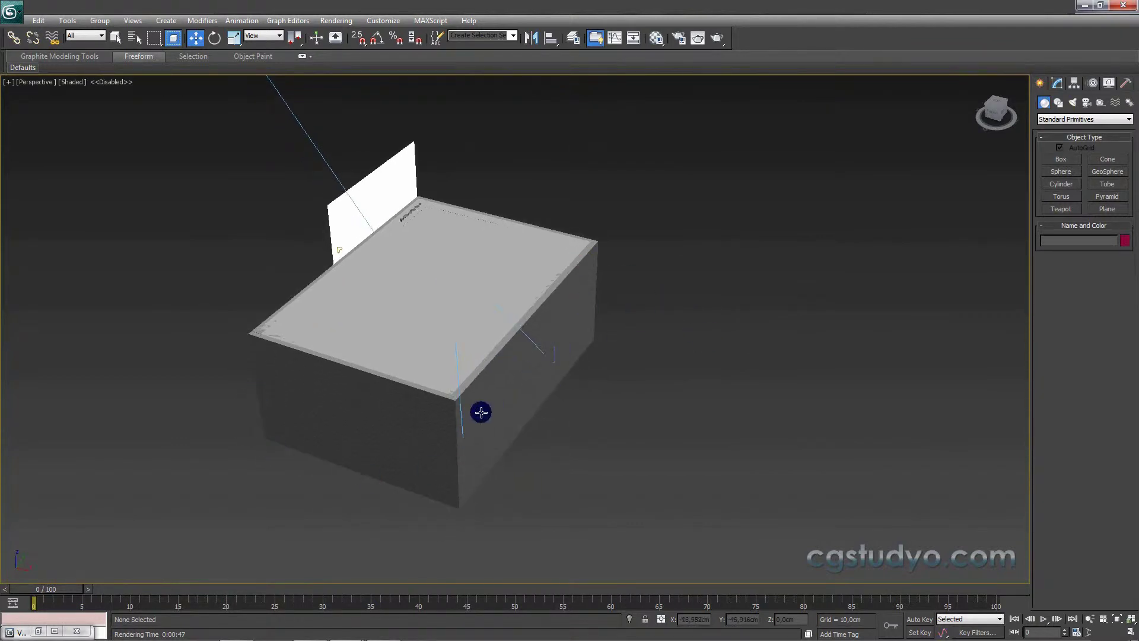
pyautogui.click(1047, 160)
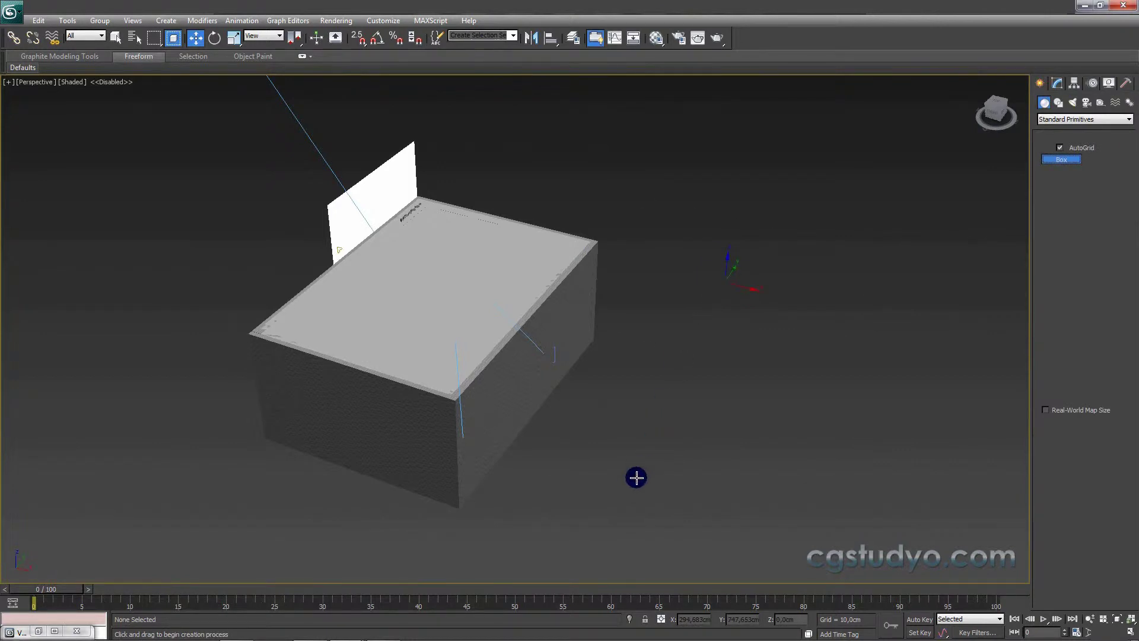
pyautogui.moveTo(636, 478); pyautogui.dragTo(797, 554)
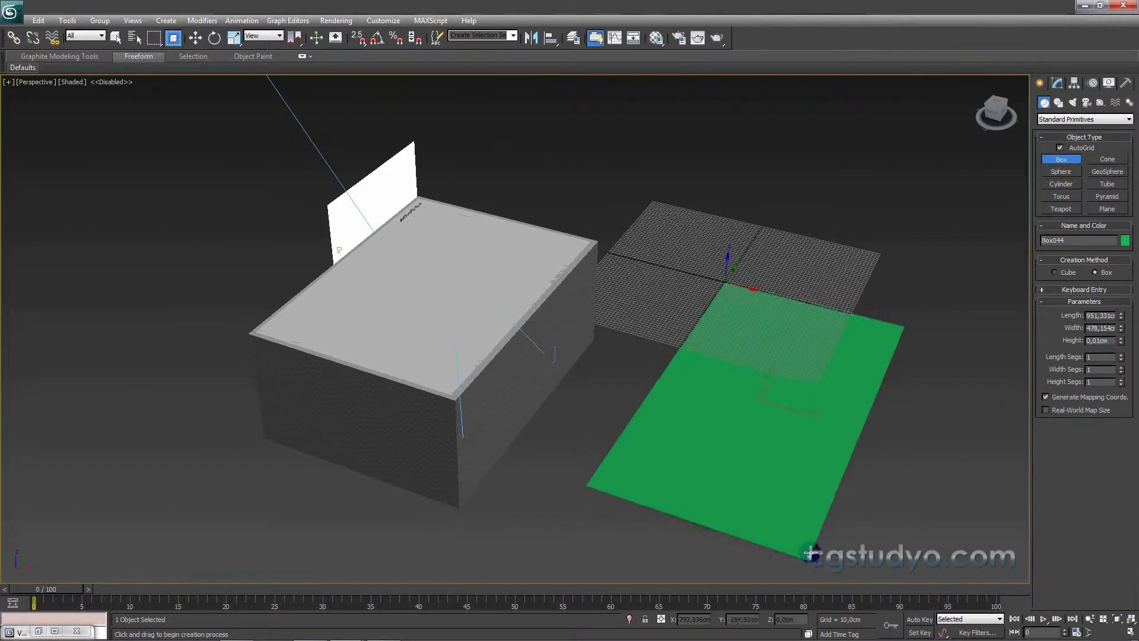
pyautogui.click(800, 427)
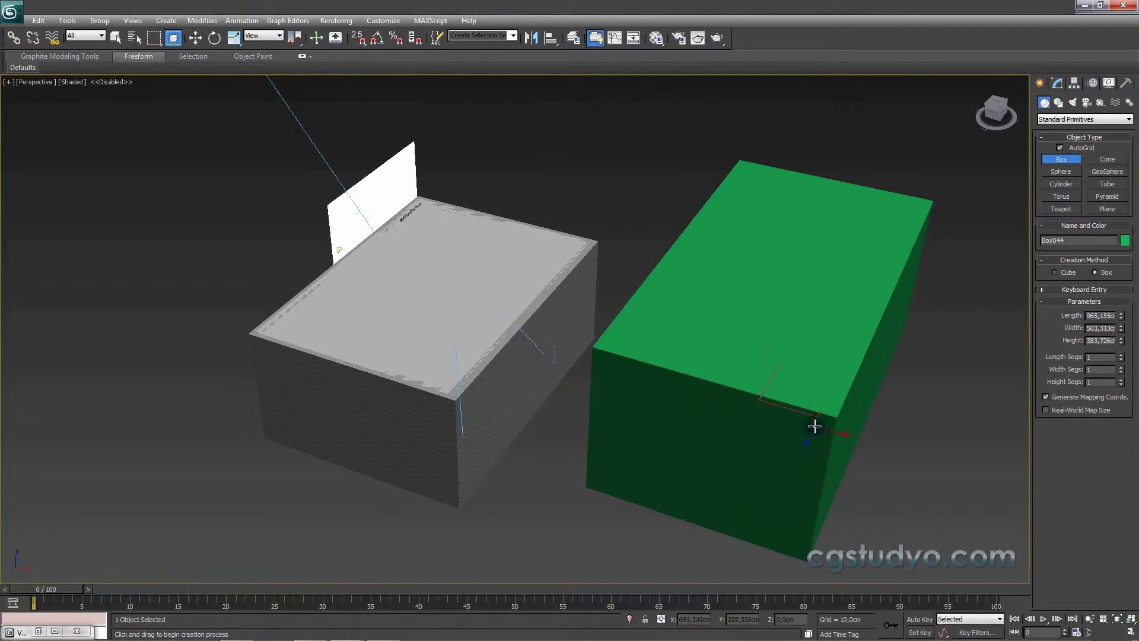
pyautogui.rightClick(846, 380)
# - Orbit and pan around the room shell and new green box, dismissing the camera list
pyautogui.moveTo(780, 372); pyautogui.dragTo(748, 355, button='middle')
pyautogui.moveTo(662, 351); pyautogui.dragTo(742, 344, button='middle')
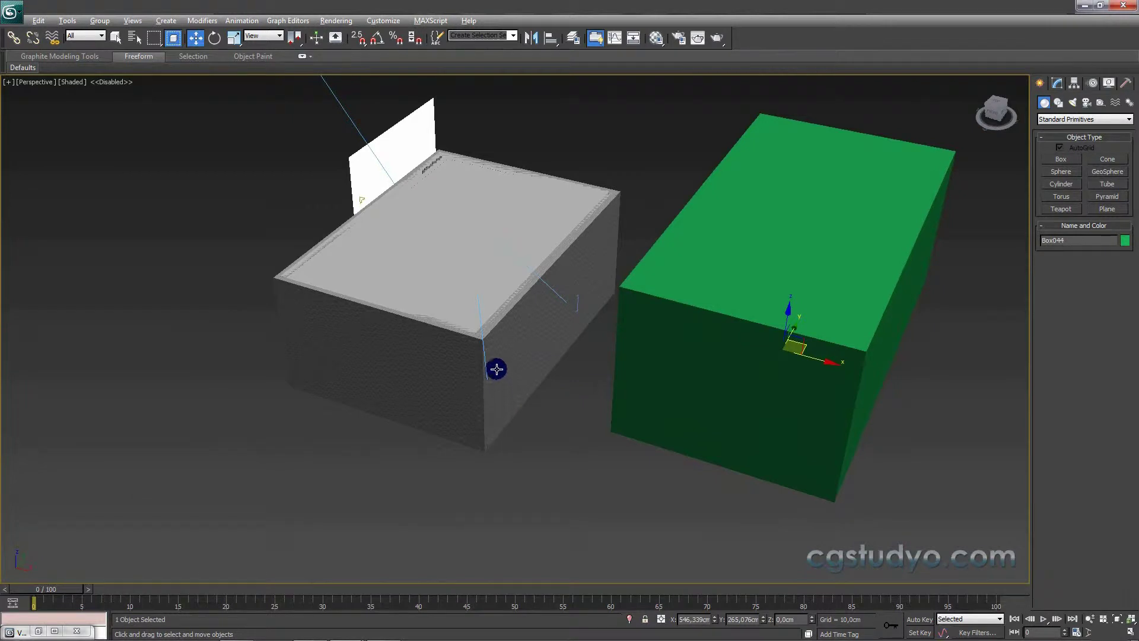
pyautogui.keyDown('alt'); pyautogui.moveTo(497, 369); pyautogui.dragTo(493, 358, button='middle'); pyautogui.keyUp('alt')
pyautogui.scroll(4, 485, 346)
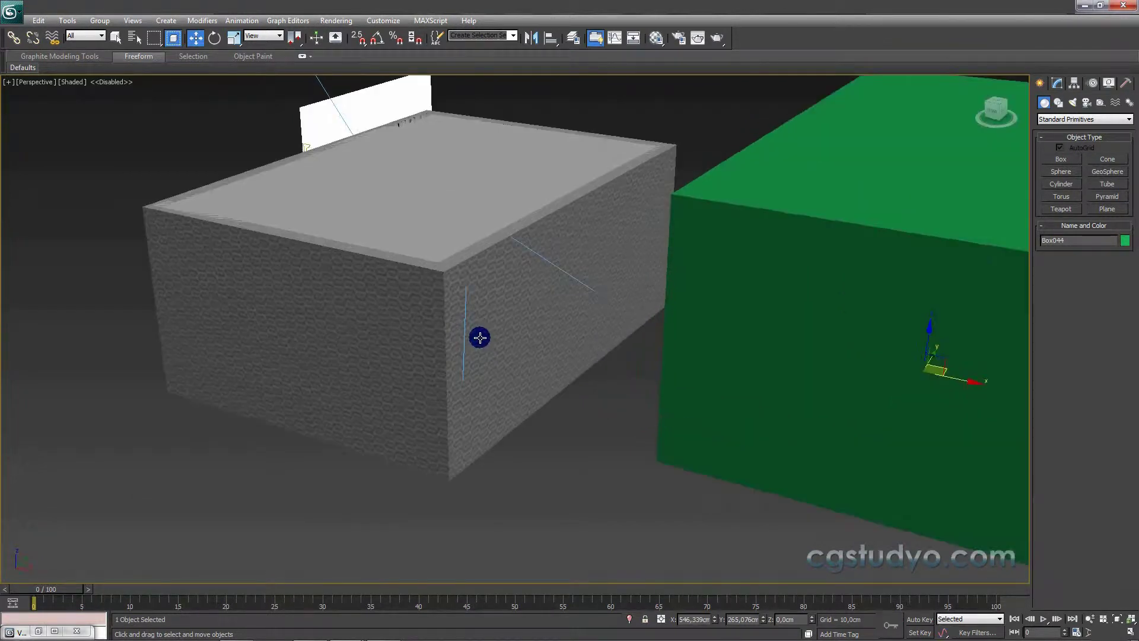
pyautogui.moveTo(305, 336)
pyautogui.keyDown('alt'); pyautogui.mouseDown(button='middle')
pyautogui.moveTo(542, 326)
pyautogui.moveTo(257, 290)
pyautogui.moveTo(441, 306)
pyautogui.mouseUp(button='middle'); pyautogui.keyUp('alt')
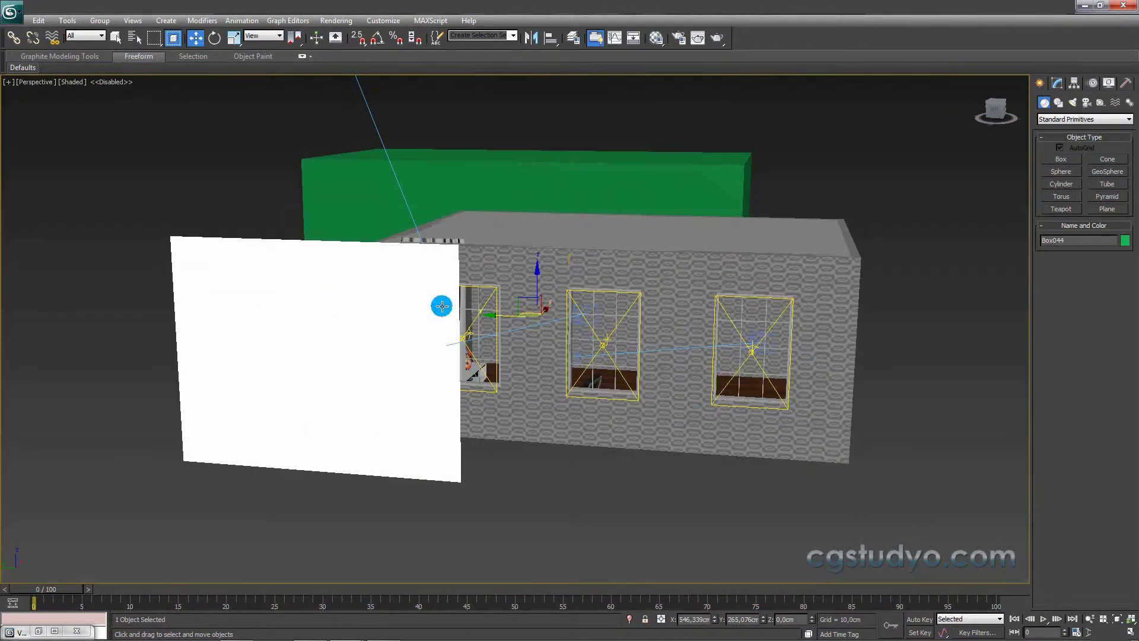
pyautogui.moveTo(560, 341)
pyautogui.keyDown('alt'); pyautogui.mouseDown(button='middle')
pyautogui.moveTo(382, 368)
pyautogui.moveTo(611, 361)
pyautogui.moveTo(582, 364)
pyautogui.mouseUp(button='middle'); pyautogui.keyUp('alt')
pyautogui.scroll(3, 589, 312)
pyautogui.scroll(-3, 572, 313)
pyautogui.scroll(3, 561, 367)
pyautogui.press('c')
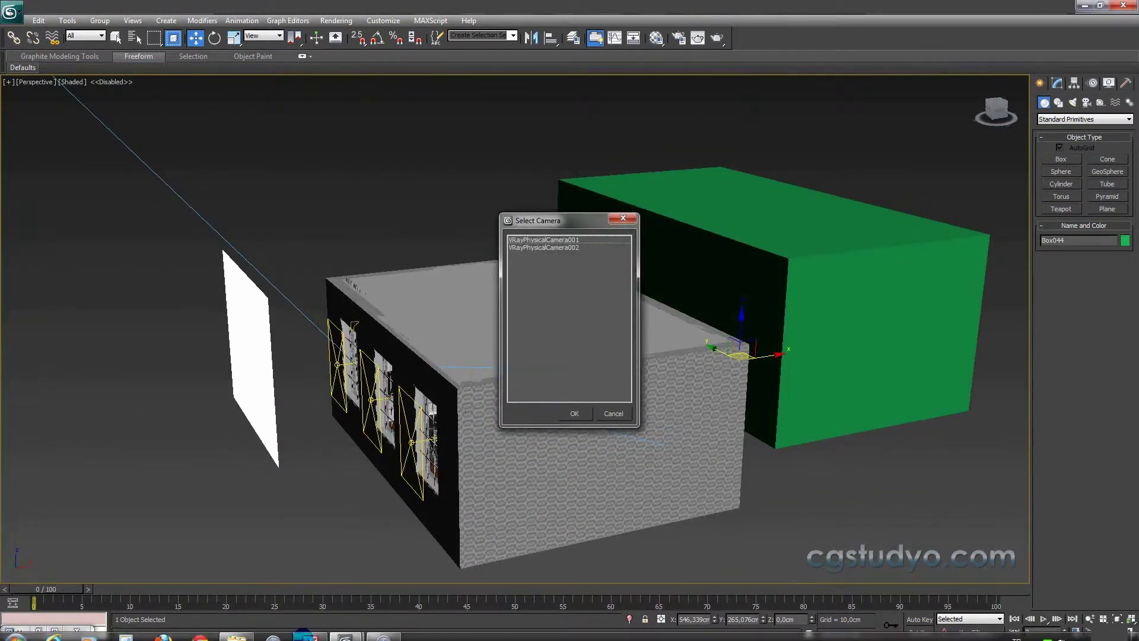
pyautogui.click(623, 219)
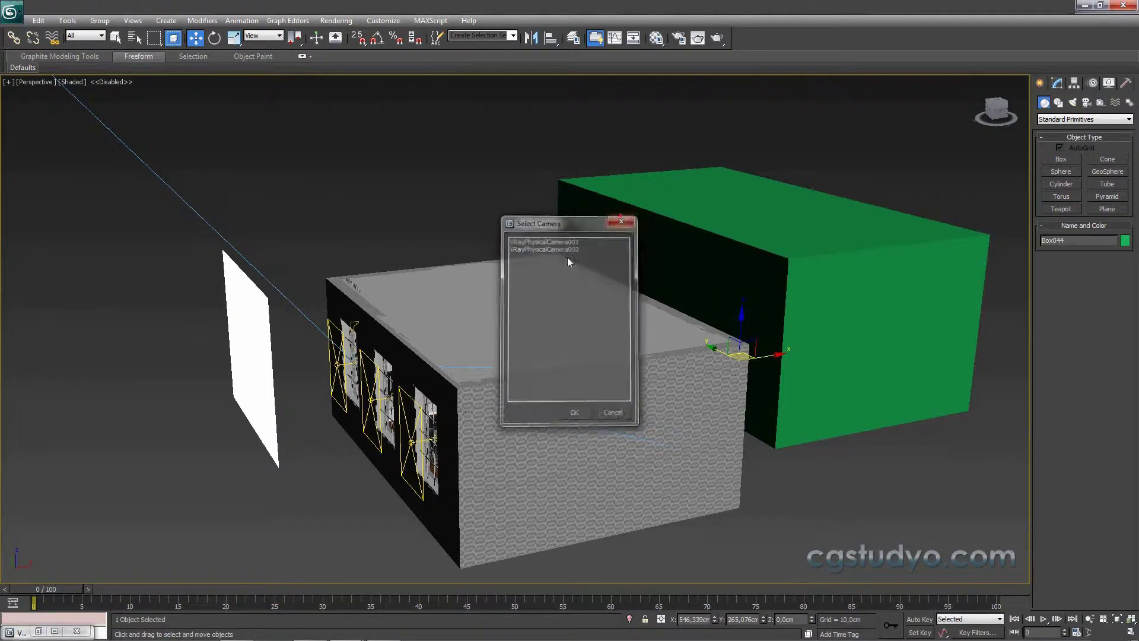
pyautogui.click(53, 632)
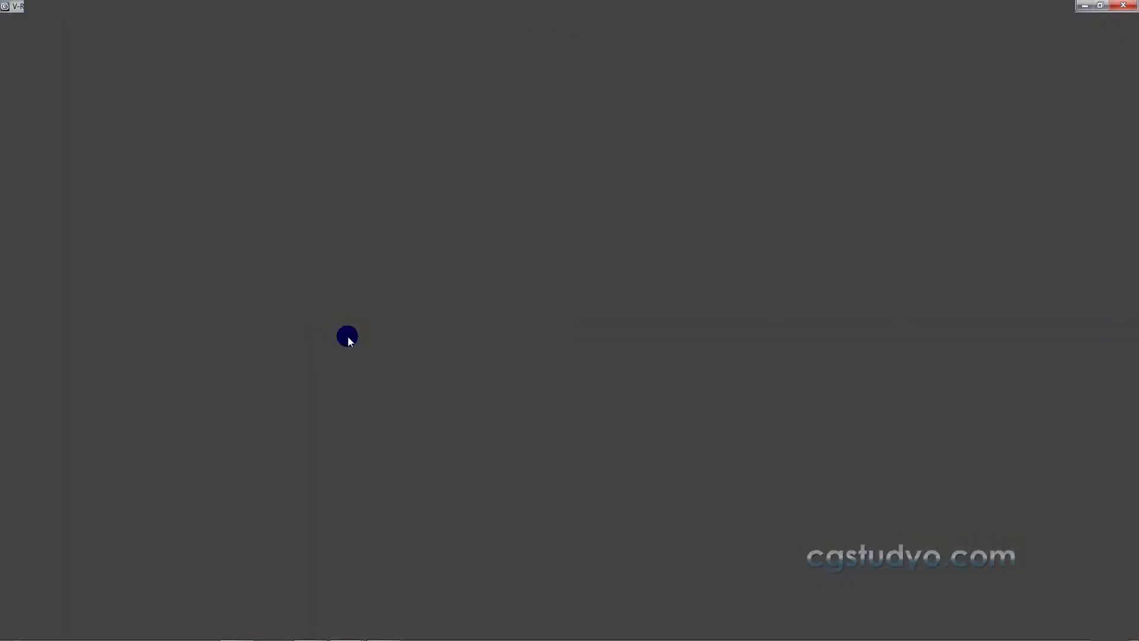
pyautogui.click(380, 132)
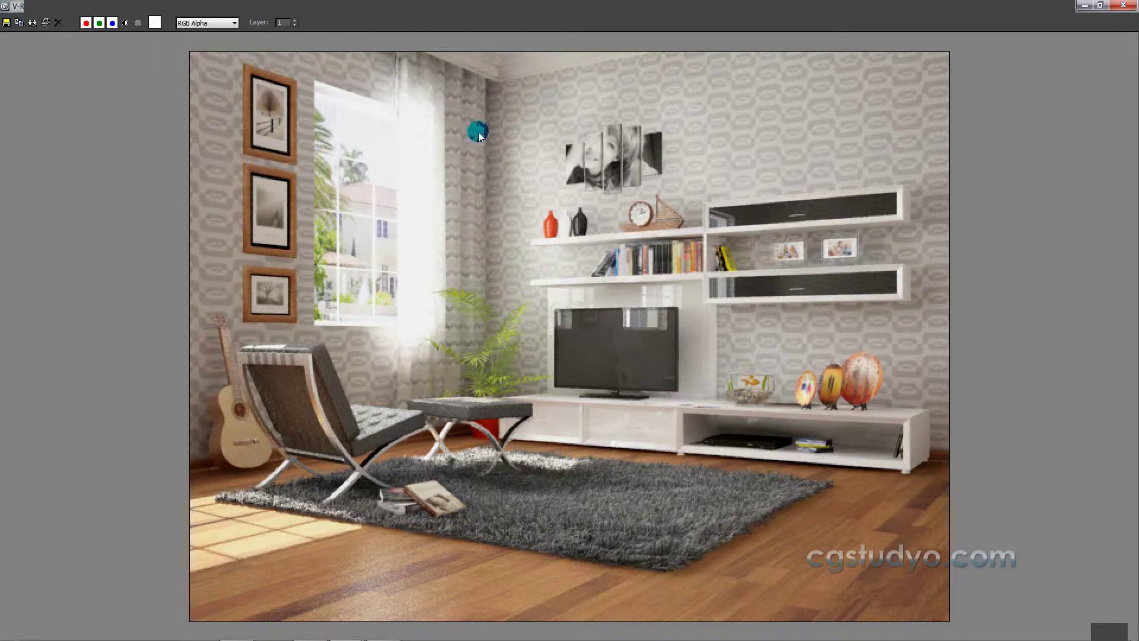
pyautogui.click(1084, 6)
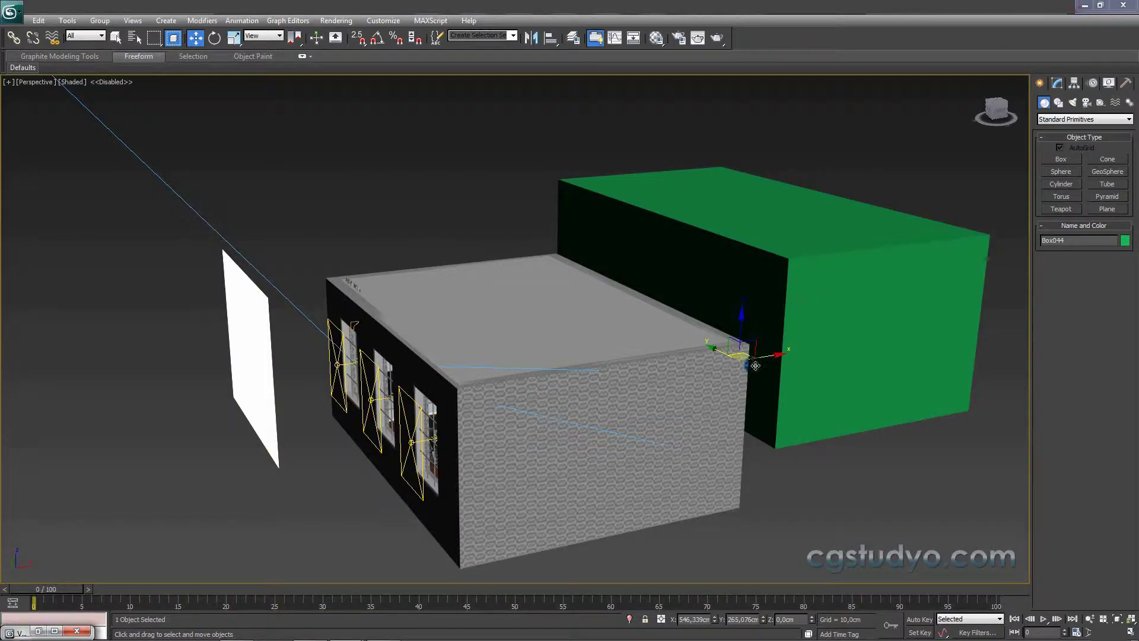
# - Orbit around the boxes and show Box044's parameters (about 965 × 303 × 384 cm) in Modify
pyautogui.moveTo(681, 390)
pyautogui.keyDown('alt'); pyautogui.mouseDown(button='middle')
pyautogui.moveTo(615, 394)
pyautogui.moveTo(646, 401)
pyautogui.mouseUp(button='middle'); pyautogui.keyUp('alt')
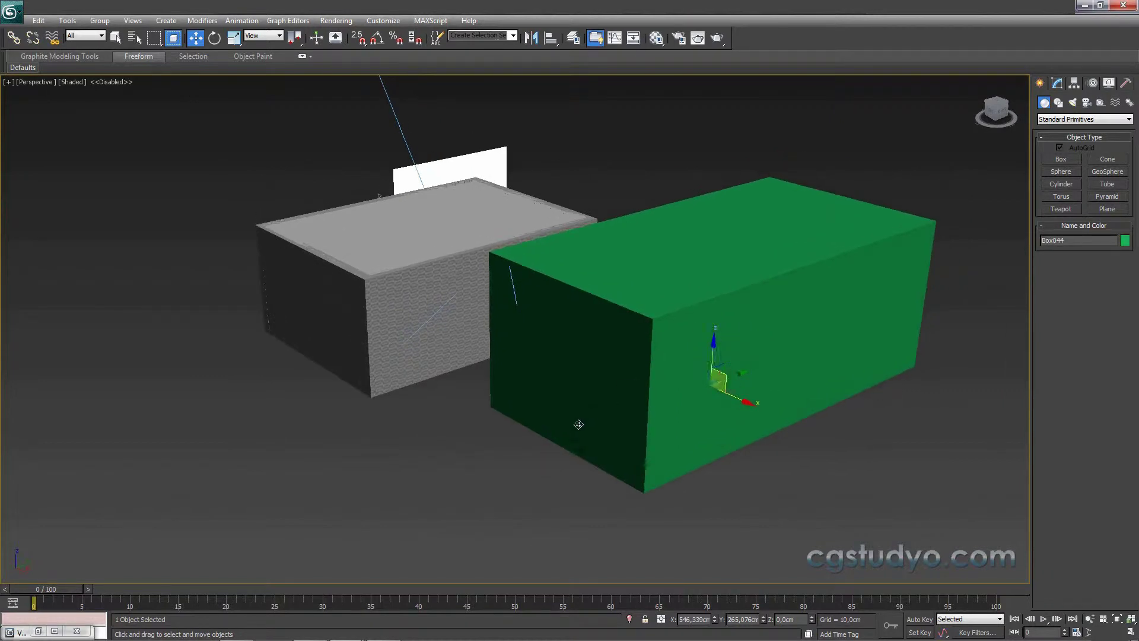
pyautogui.moveTo(609, 395)
pyautogui.mouseDown(button='middle')
pyautogui.moveTo(528, 413)
pyautogui.moveTo(611, 441)
pyautogui.mouseUp(button='middle')
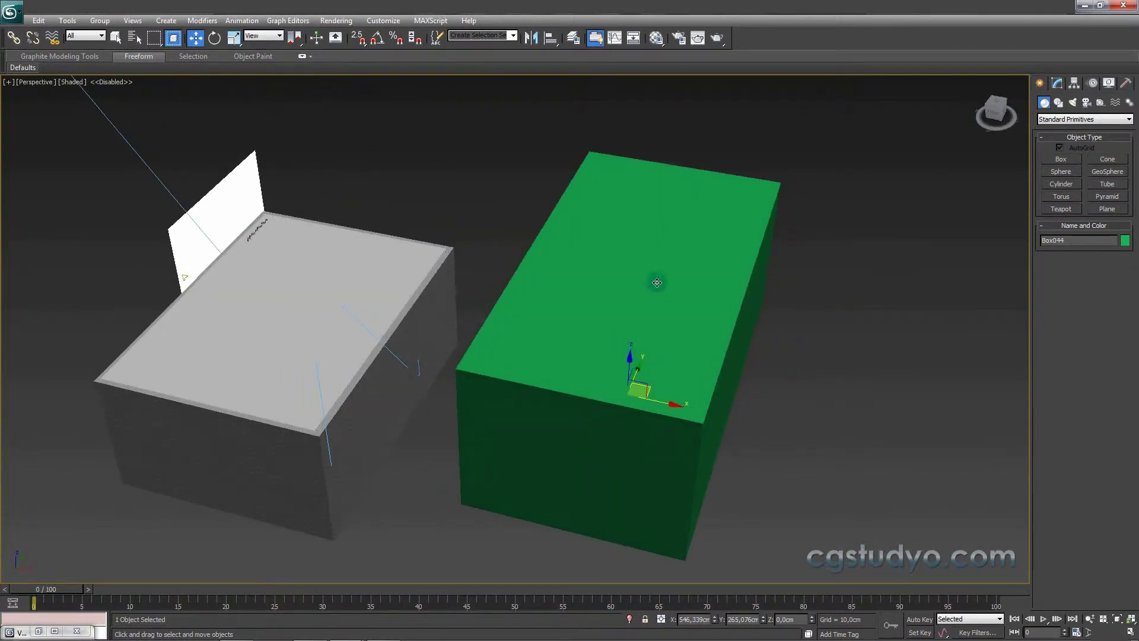
pyautogui.moveTo(737, 318)
pyautogui.keyDown('alt'); pyautogui.mouseDown(button='middle')
pyautogui.moveTo(757, 295)
pyautogui.moveTo(753, 241)
pyautogui.moveTo(707, 282)
pyautogui.moveTo(700, 313)
pyautogui.mouseUp(button='middle'); pyautogui.keyUp('alt')
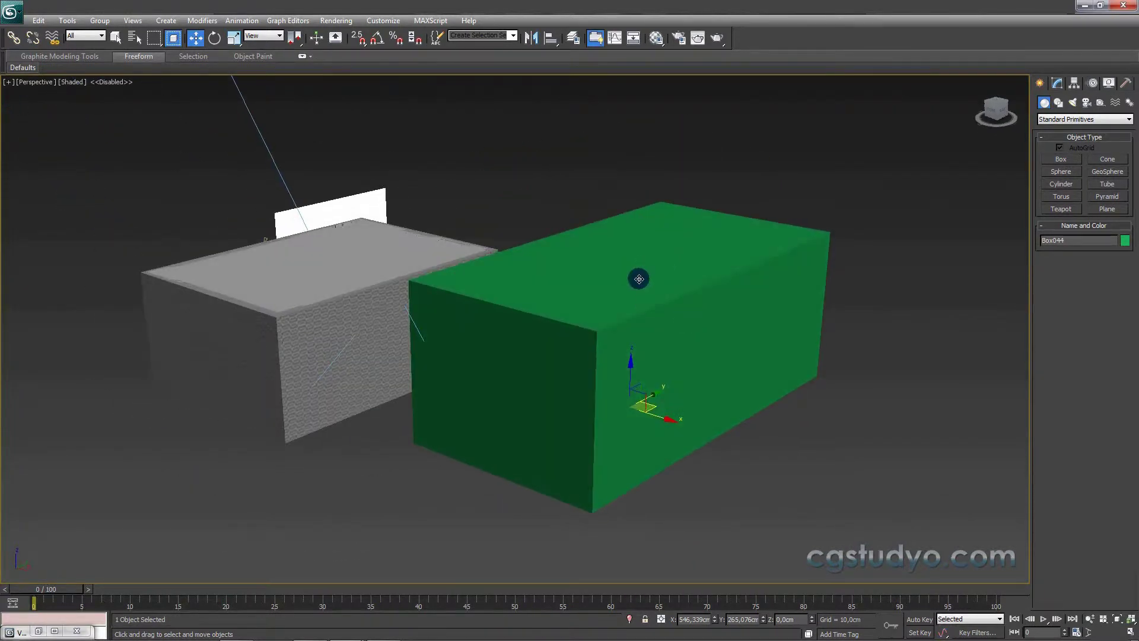
pyautogui.click(1058, 85)
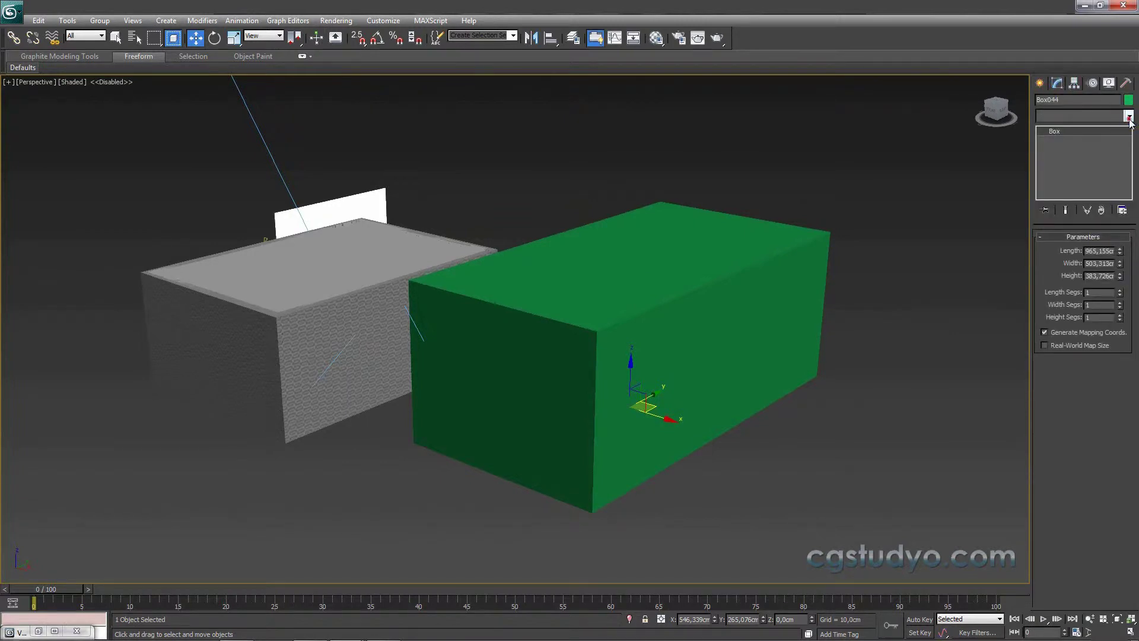
# - Add a Normal modifier to Box044 to flip its normals
pyautogui.click(1129, 117)
pyautogui.press('n')
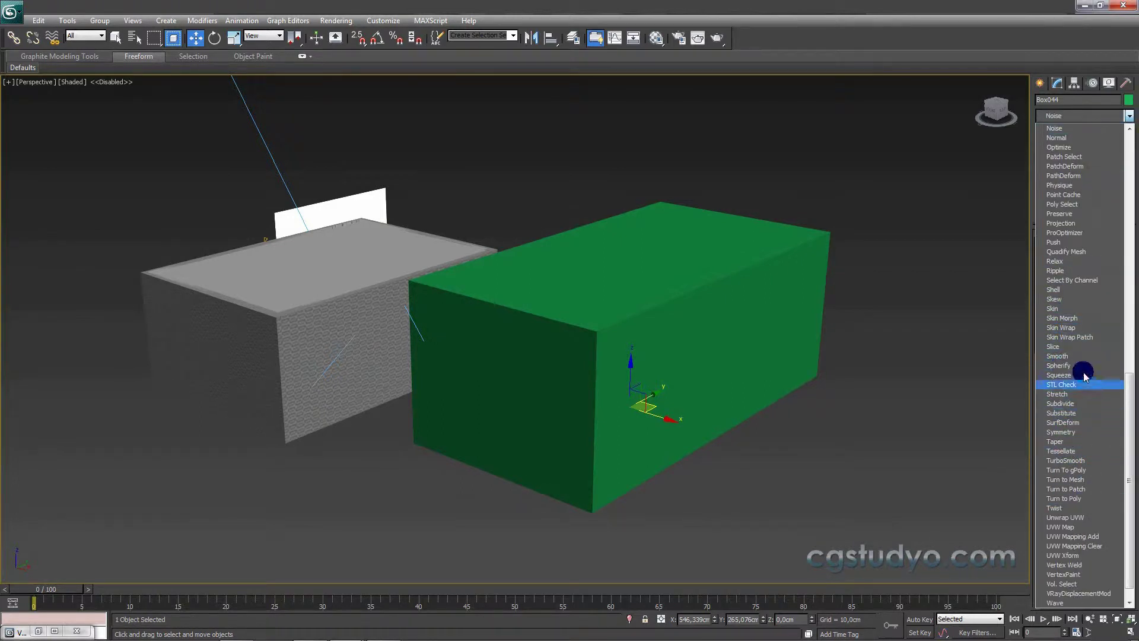
pyautogui.click(1078, 138)
pyautogui.moveTo(617, 427)
pyautogui.keyDown('alt'); pyautogui.mouseDown(button='middle')
pyautogui.moveTo(722, 427)
pyautogui.moveTo(610, 437)
pyautogui.mouseUp(button='middle'); pyautogui.keyUp('alt')
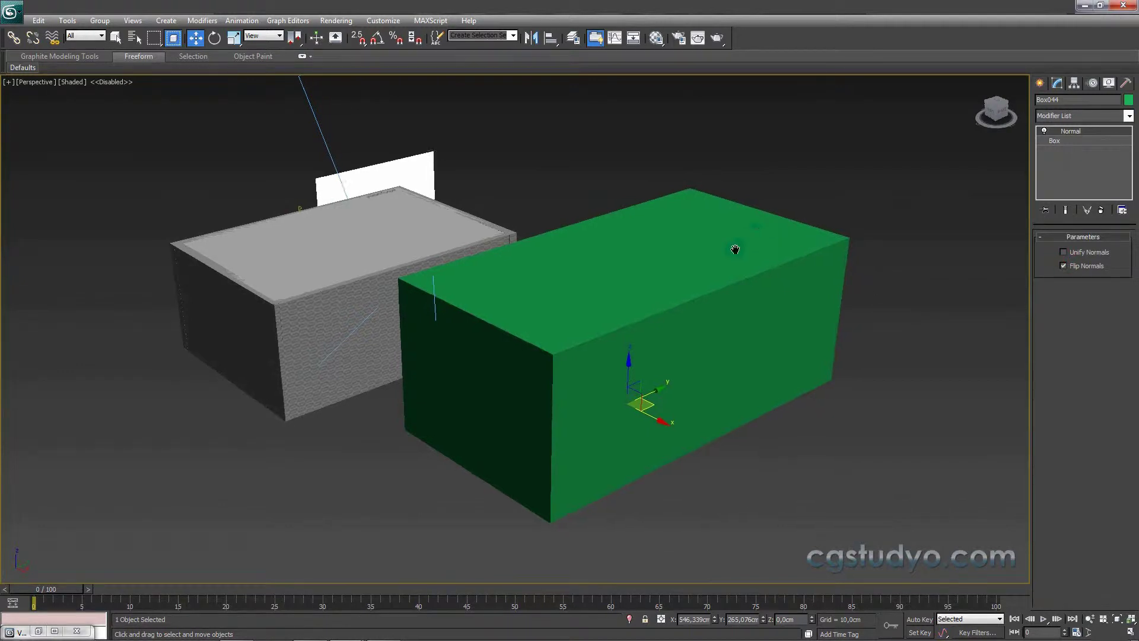
pyautogui.moveTo(734, 247); pyautogui.dragTo(716, 261, button='middle')
# - Reselect Box044, set its object options from the right-click menu, and preview it in wireframe
pyautogui.click(853, 212)
pyautogui.click(709, 307)
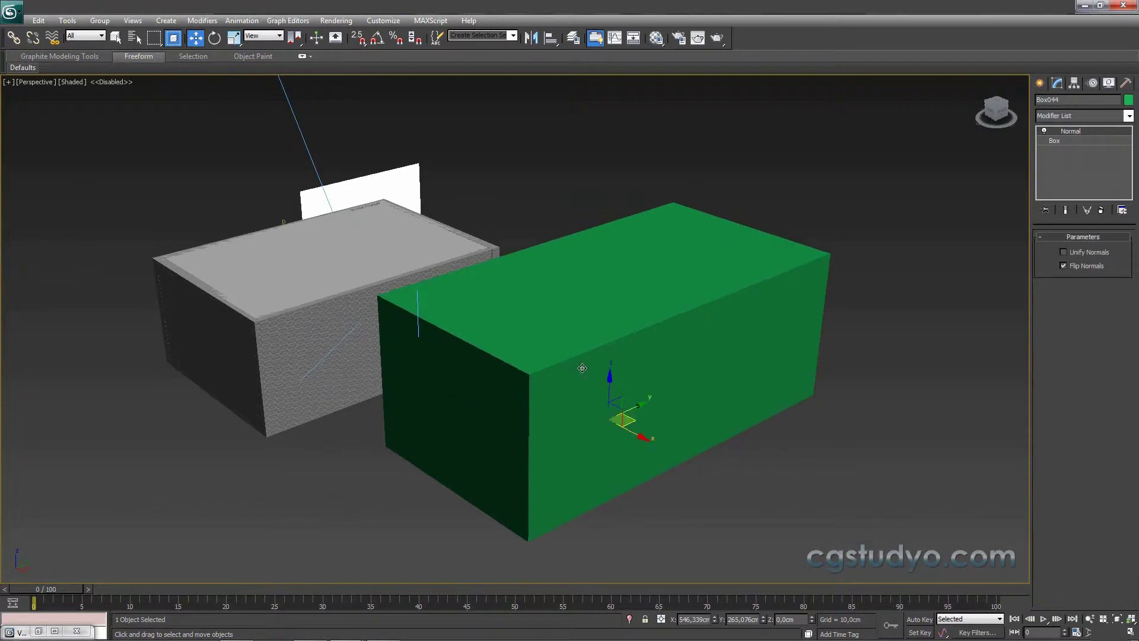
pyautogui.rightClick(619, 385)
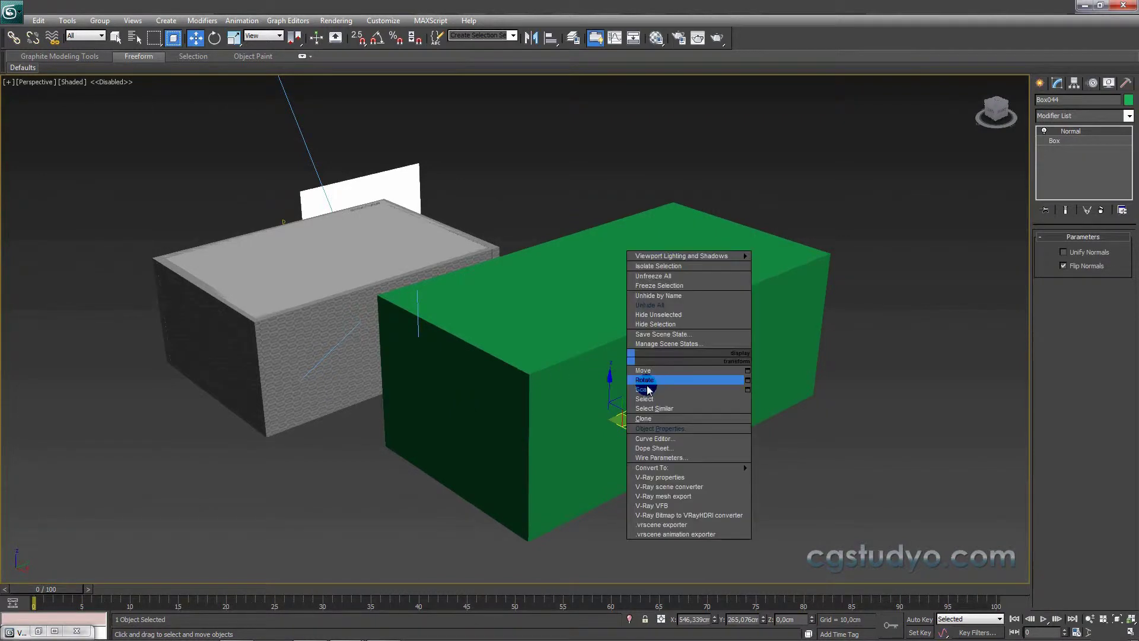
pyautogui.click(657, 418)
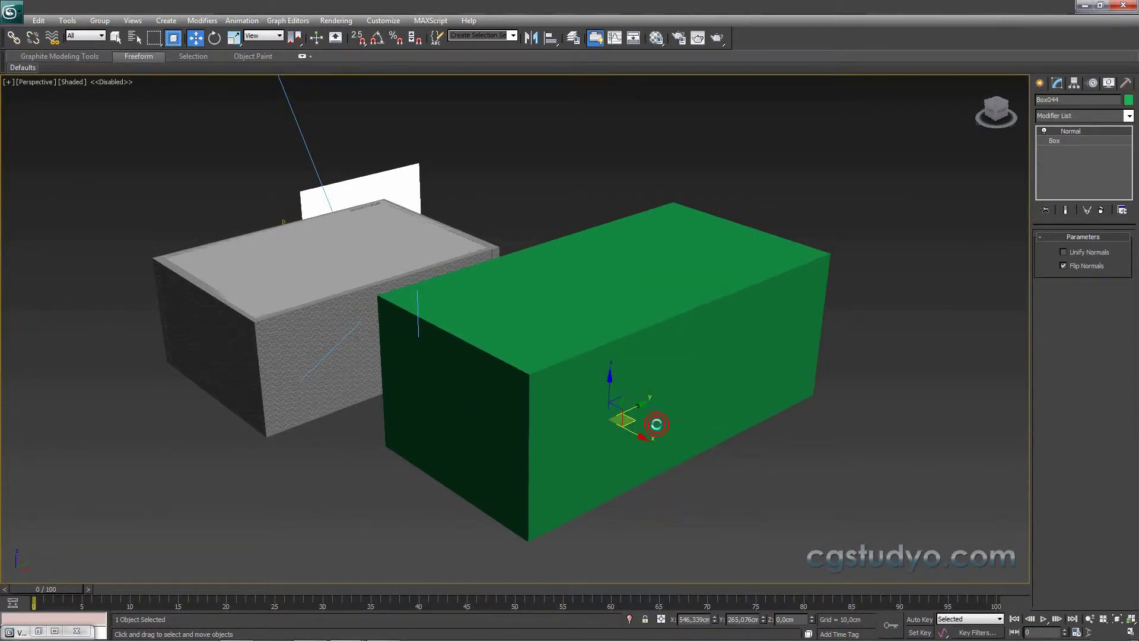
pyautogui.click(614, 492)
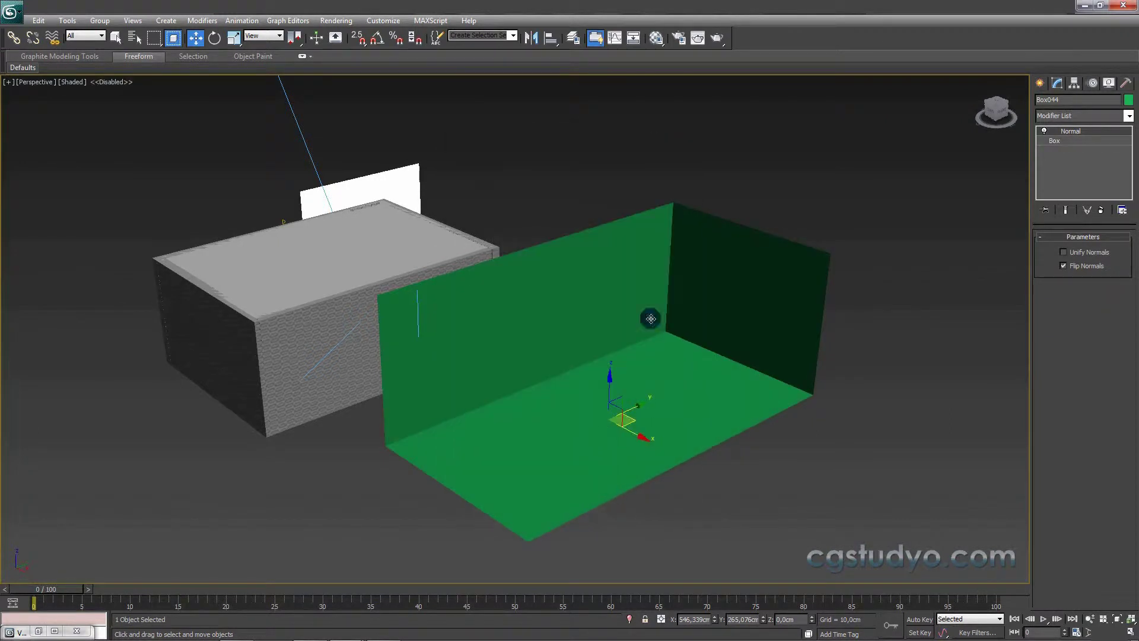
pyautogui.keyDown('alt'); pyautogui.moveTo(591, 396); pyautogui.dragTo(605, 401, button='middle'); pyautogui.keyUp('alt')
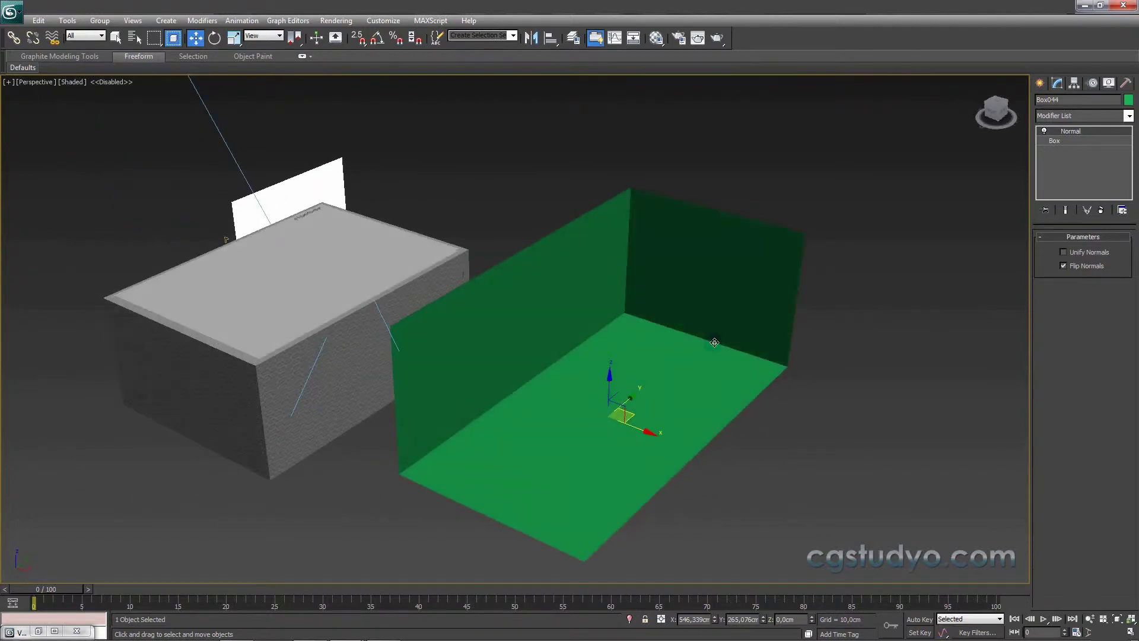
pyautogui.press('F3')
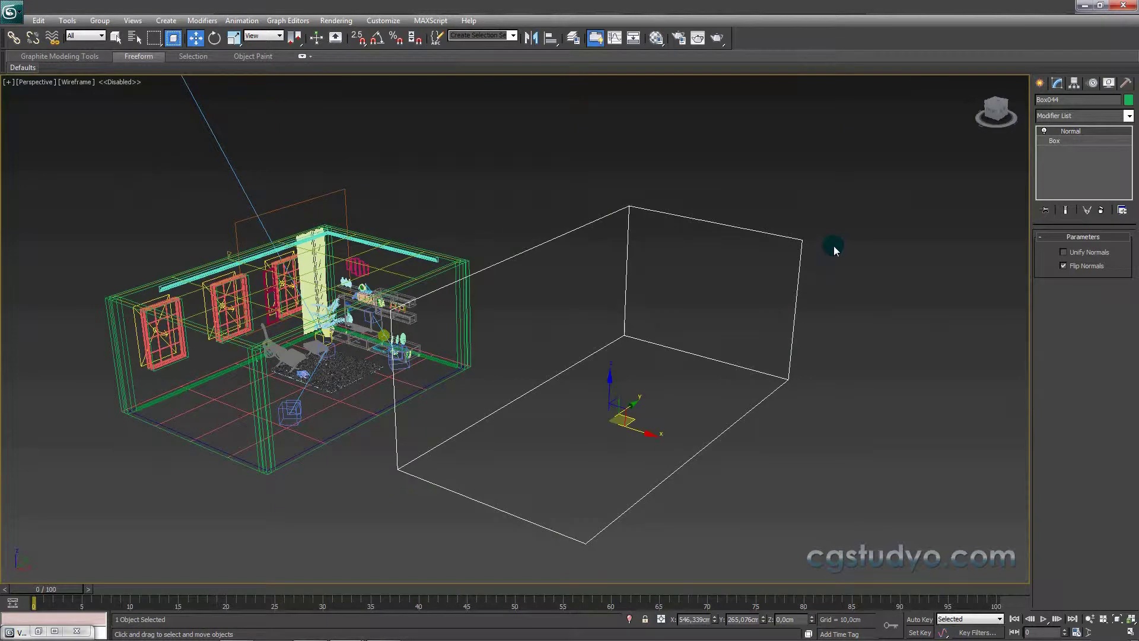
pyautogui.press('F3')
# - Orbit around the green box and ready Standard Primitives Box creation with AutoGrid on
pyautogui.moveTo(675, 400)
pyautogui.keyDown('alt'); pyautogui.mouseDown(button='middle')
pyautogui.moveTo(738, 399)
pyautogui.moveTo(519, 331)
pyautogui.moveTo(620, 383)
pyautogui.moveTo(682, 357)
pyautogui.mouseUp(button='middle'); pyautogui.keyUp('alt')
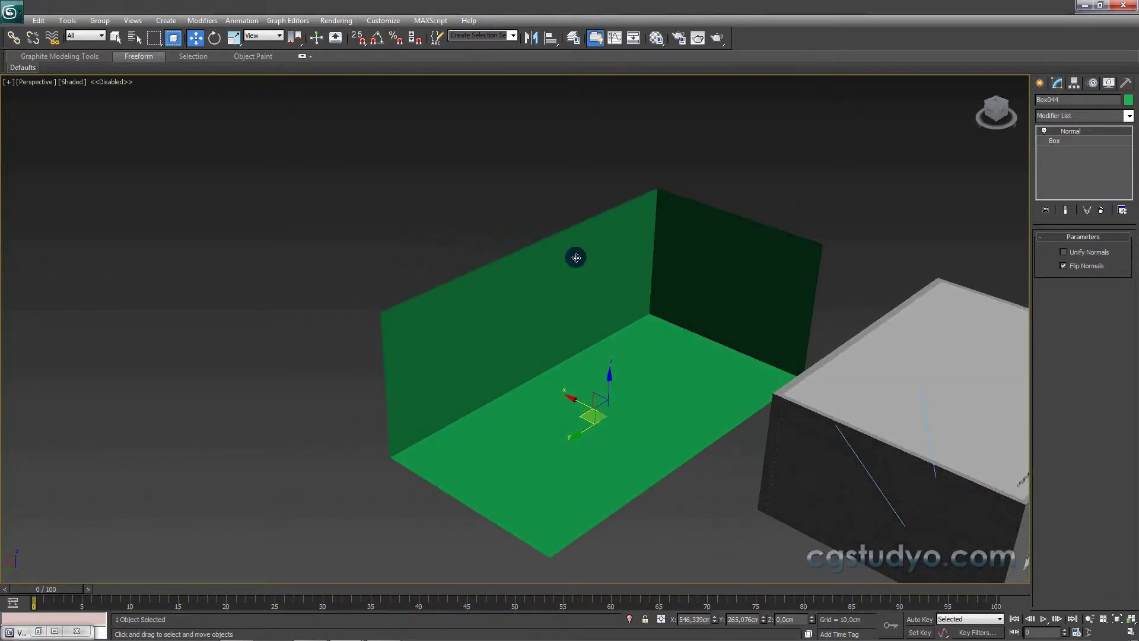
pyautogui.keyDown('alt'); pyautogui.moveTo(633, 310); pyautogui.dragTo(499, 300, button='middle'); pyautogui.keyUp('alt')
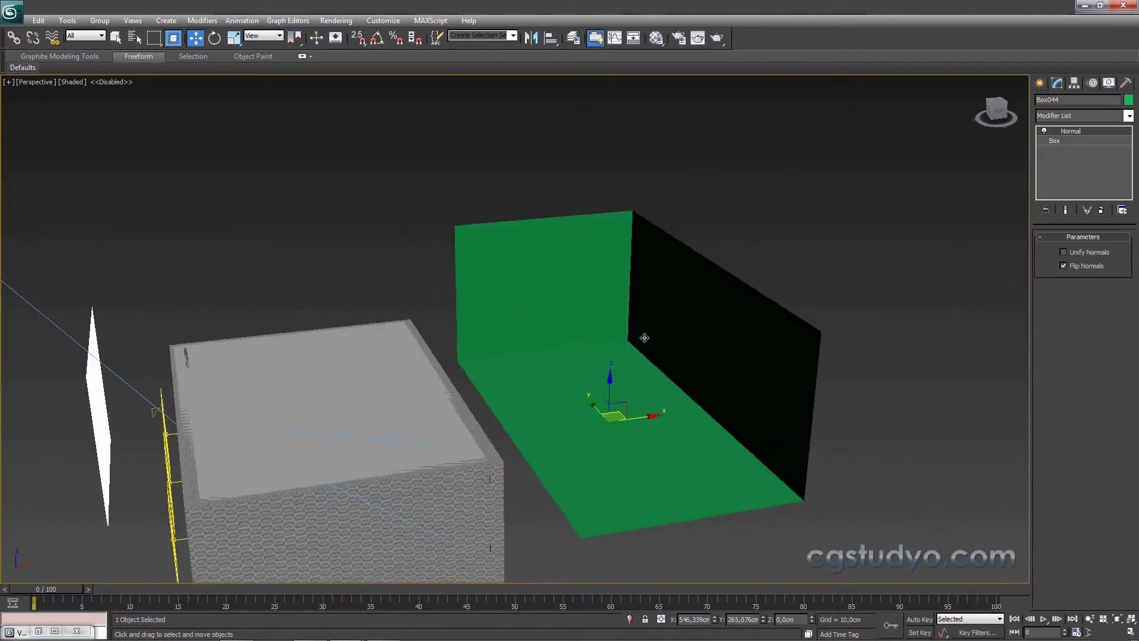
pyautogui.moveTo(633, 381)
pyautogui.keyDown('alt'); pyautogui.mouseDown(button='middle')
pyautogui.moveTo(569, 372)
pyautogui.moveTo(474, 412)
pyautogui.mouseUp(button='middle'); pyautogui.keyUp('alt')
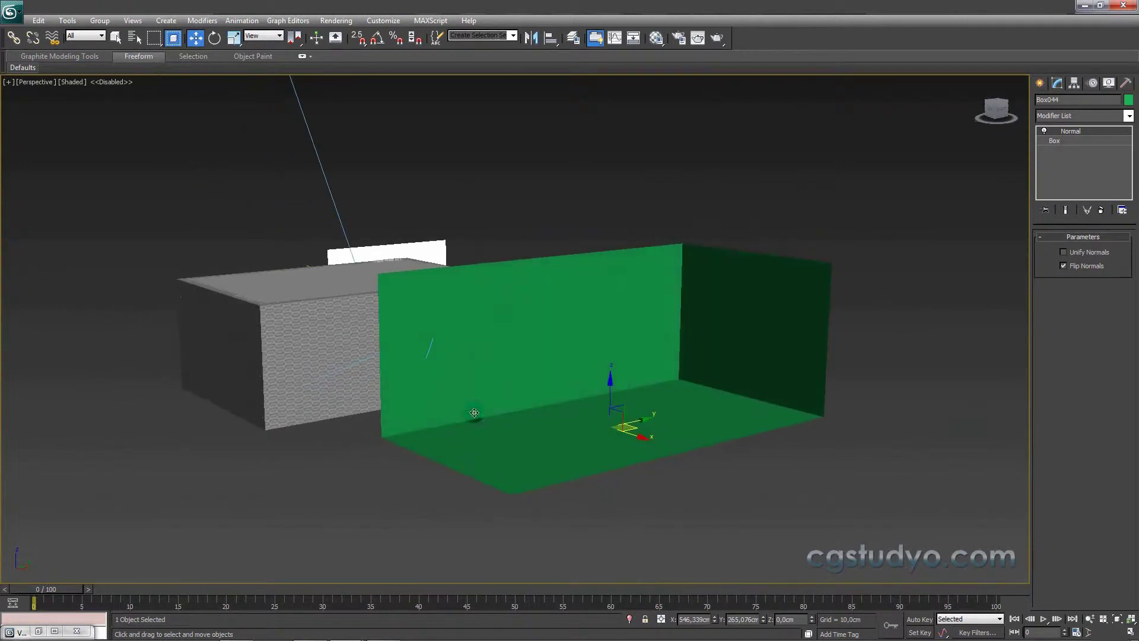
pyautogui.click(1041, 83)
pyautogui.click(1061, 159)
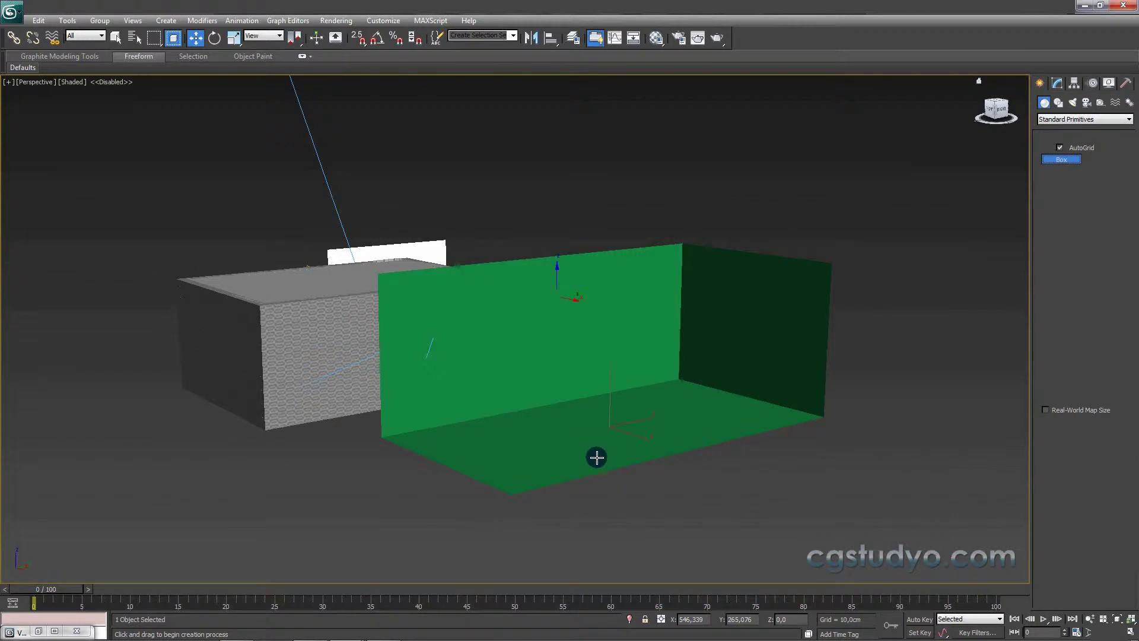
# - Draw a dark box, a pink box and a thin side box inside the green room
pyautogui.keyDown('alt'); pyautogui.moveTo(596, 457); pyautogui.dragTo(569, 428, button='middle'); pyautogui.keyUp('alt')
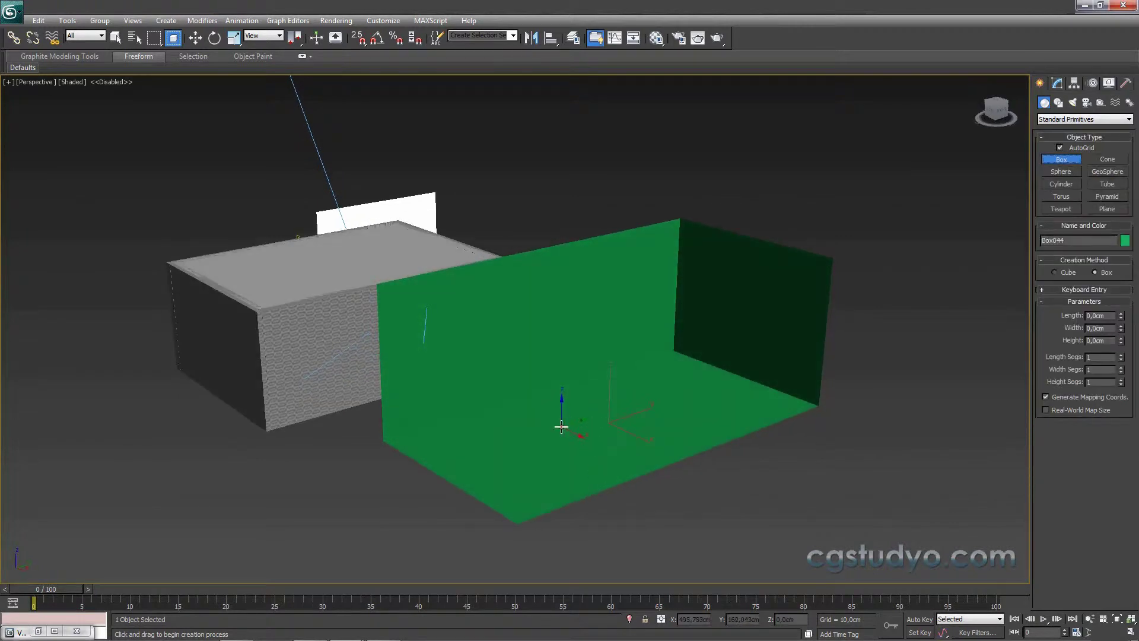
pyautogui.moveTo(561, 427); pyautogui.dragTo(635, 422)
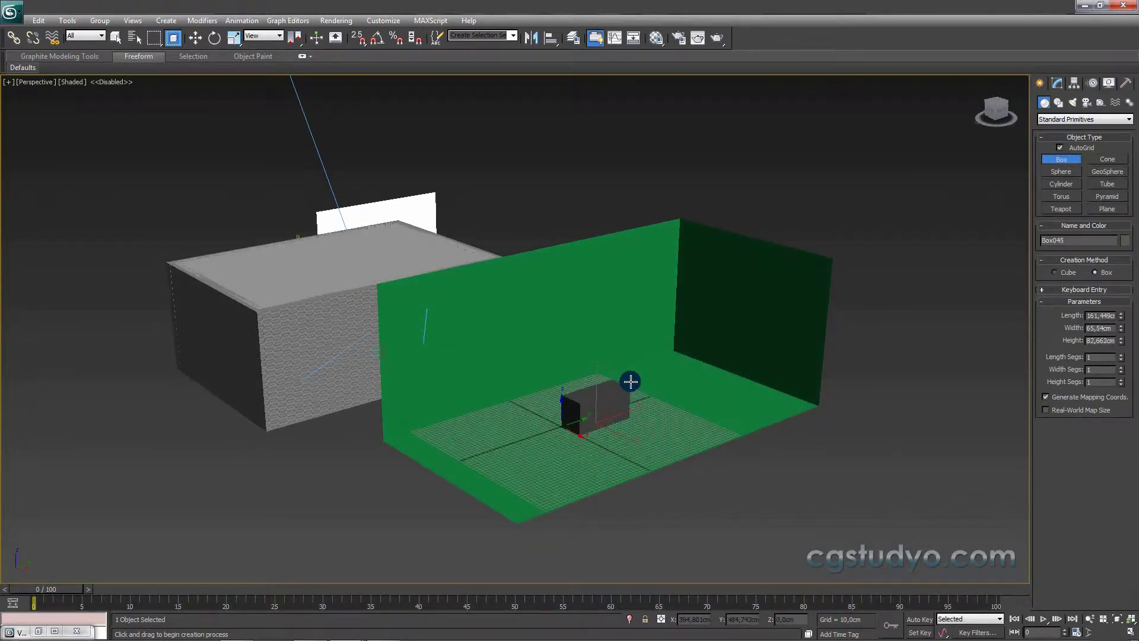
pyautogui.click(590, 368)
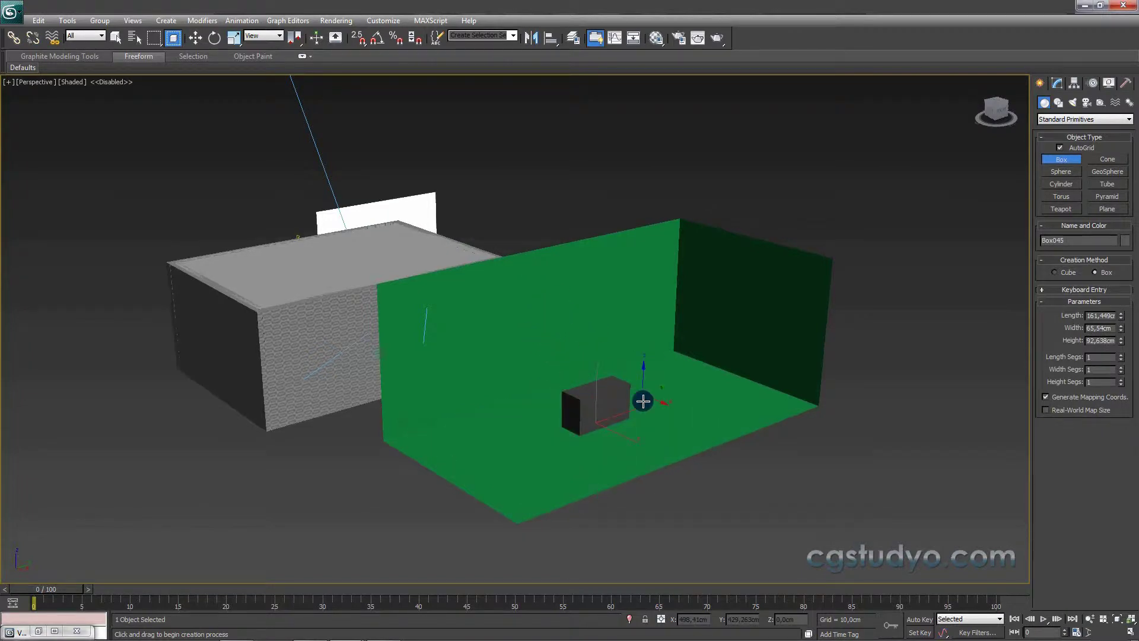
pyautogui.moveTo(635, 406); pyautogui.dragTo(655, 418)
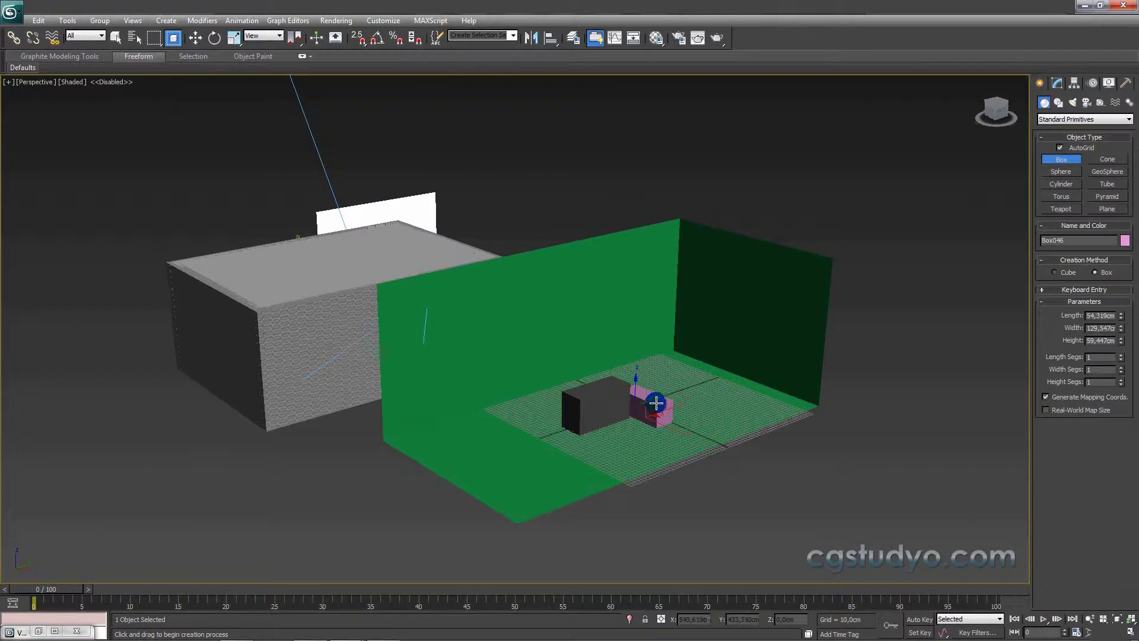
pyautogui.click(625, 413)
pyautogui.moveTo(571, 418); pyautogui.dragTo(575, 452)
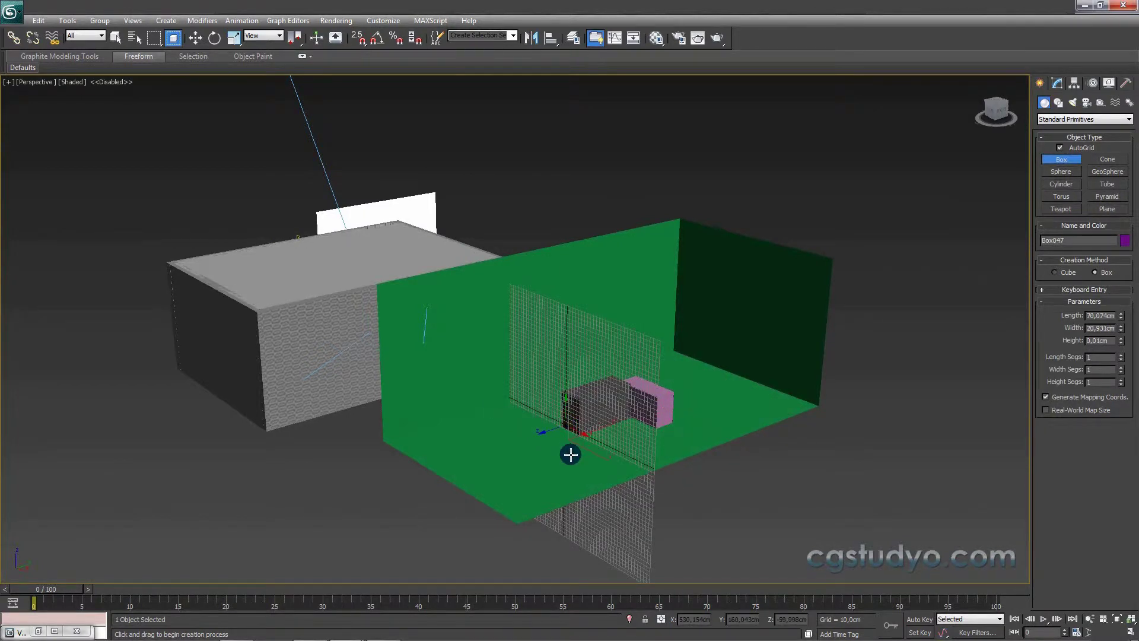
pyautogui.click(569, 412)
# - Add a purple floor box and a green back-wall panel, then exit creation with W
pyautogui.moveTo(550, 453); pyautogui.dragTo(546, 460)
pyautogui.click(549, 421)
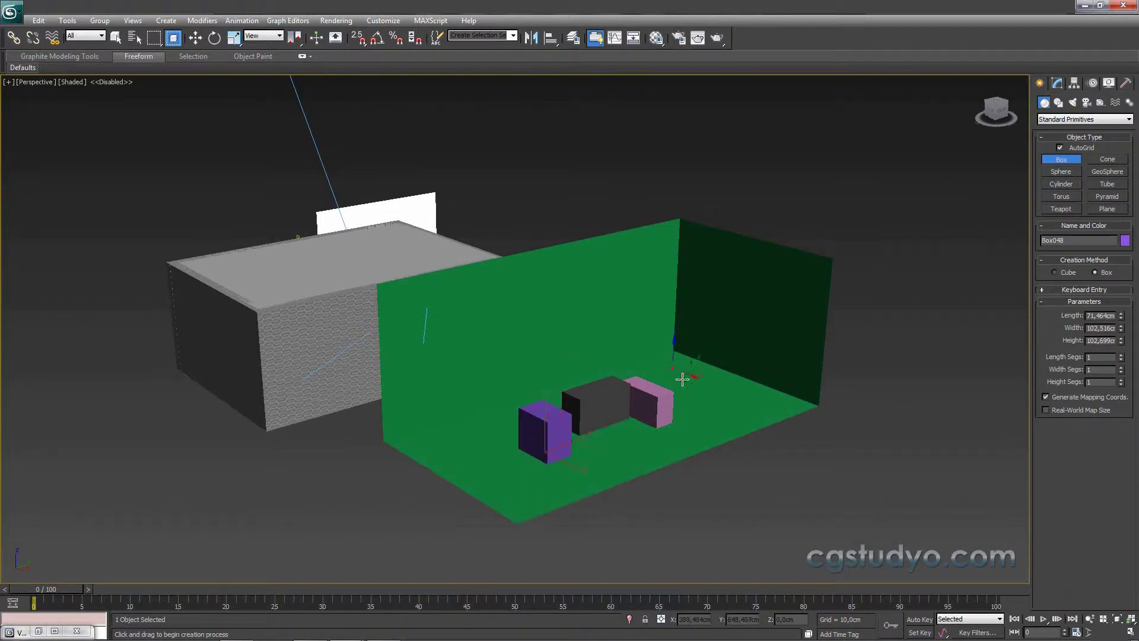
pyautogui.moveTo(683, 376); pyautogui.dragTo(716, 360)
pyautogui.click(719, 316)
pyautogui.press('w')
pyautogui.moveTo(675, 421)
pyautogui.keyDown('alt'); pyautogui.mouseDown(button='middle')
pyautogui.moveTo(730, 437)
pyautogui.moveTo(795, 433)
pyautogui.moveTo(761, 436)
pyautogui.moveTo(666, 407)
pyautogui.moveTo(875, 316)
pyautogui.mouseUp(button='middle'); pyautogui.keyUp('alt')
# - Turn on Backface Cull for the green box in its Object Properties
pyautogui.rightClick(798, 298)
pyautogui.press('Escape')
pyautogui.click(760, 275)
pyautogui.rightClick(760, 271)
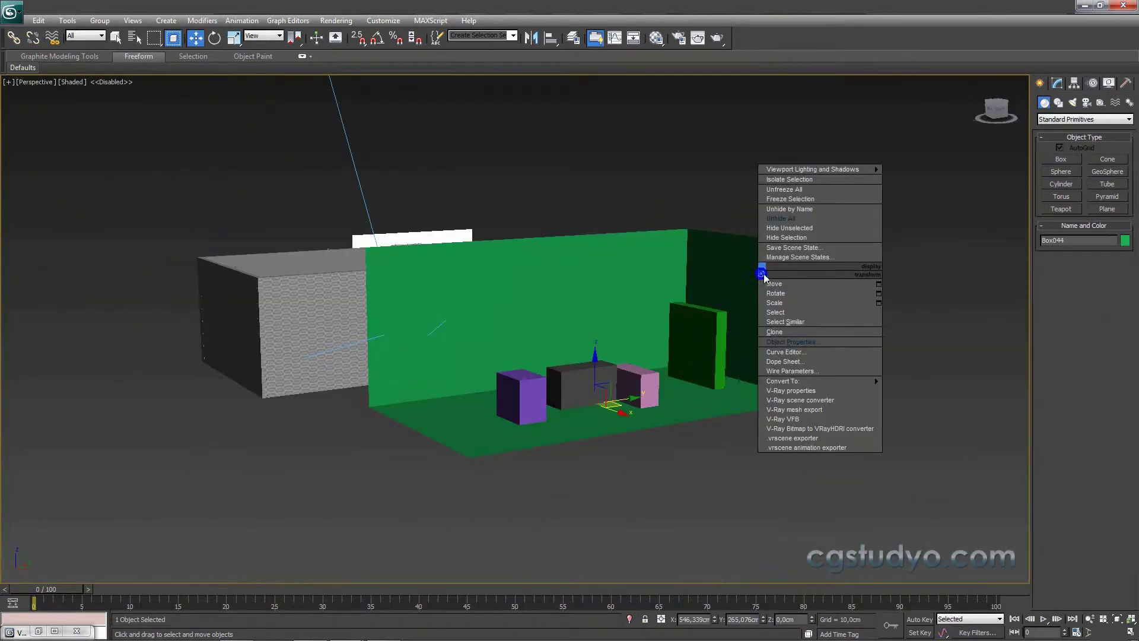
pyautogui.click(791, 340)
pyautogui.click(474, 358)
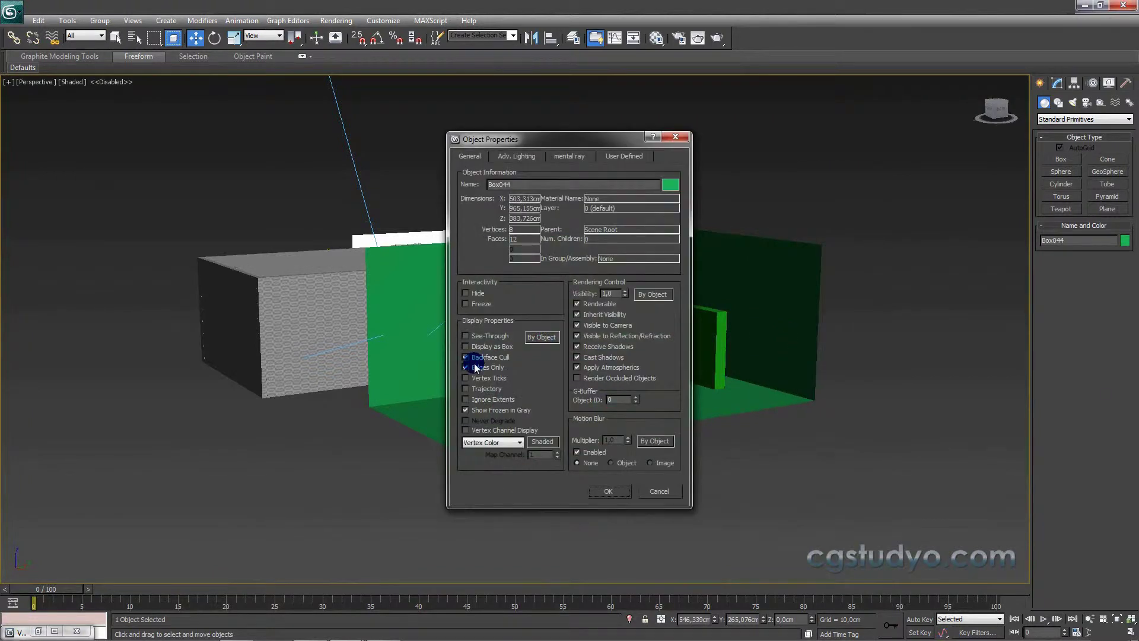
pyautogui.click(601, 490)
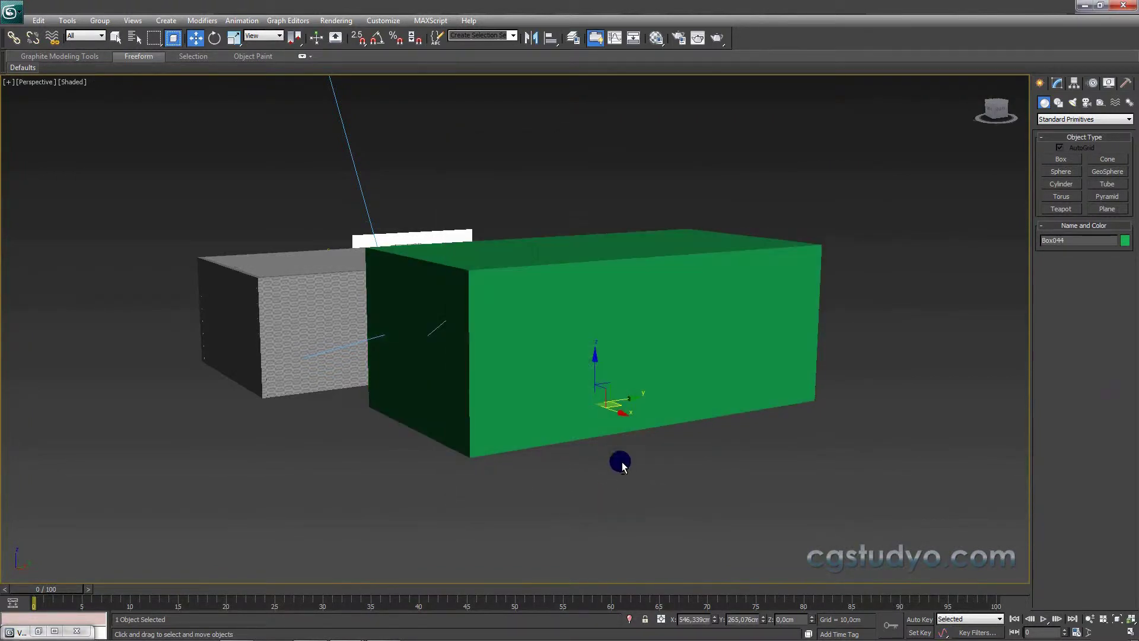
# - Switch to wireframe and orbit to view inside the backface-culled green box
pyautogui.keyDown('alt'); pyautogui.moveTo(618, 460); pyautogui.dragTo(659, 342, button='middle'); pyautogui.keyUp('alt')
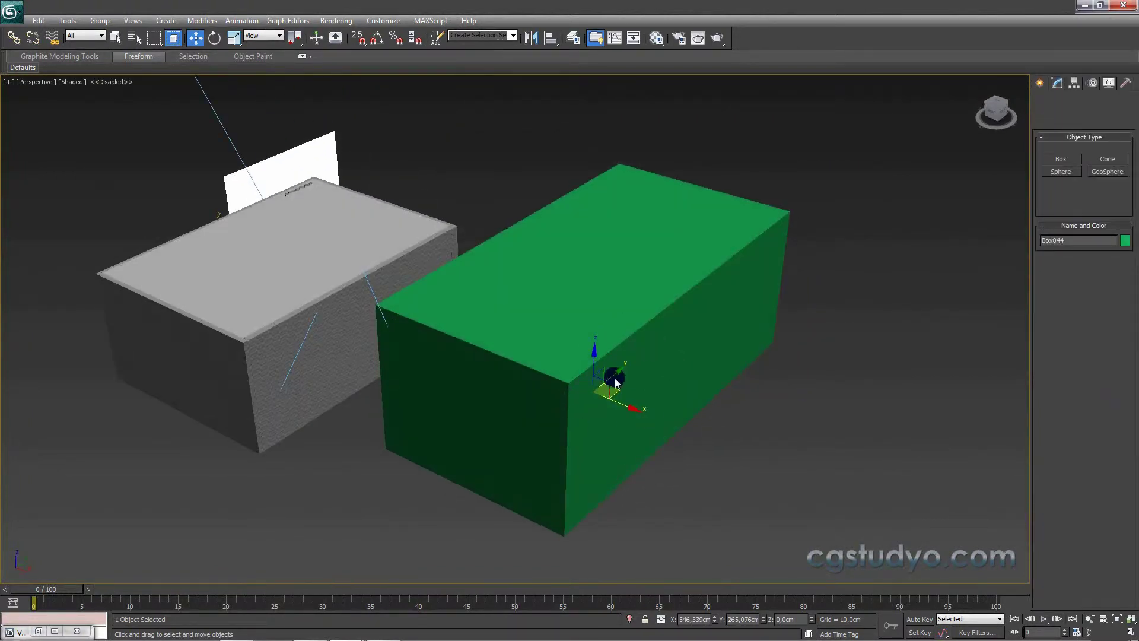
pyautogui.press('F3')
pyautogui.keyDown('alt'); pyautogui.moveTo(630, 358); pyautogui.dragTo(682, 373, button='middle'); pyautogui.keyUp('alt')
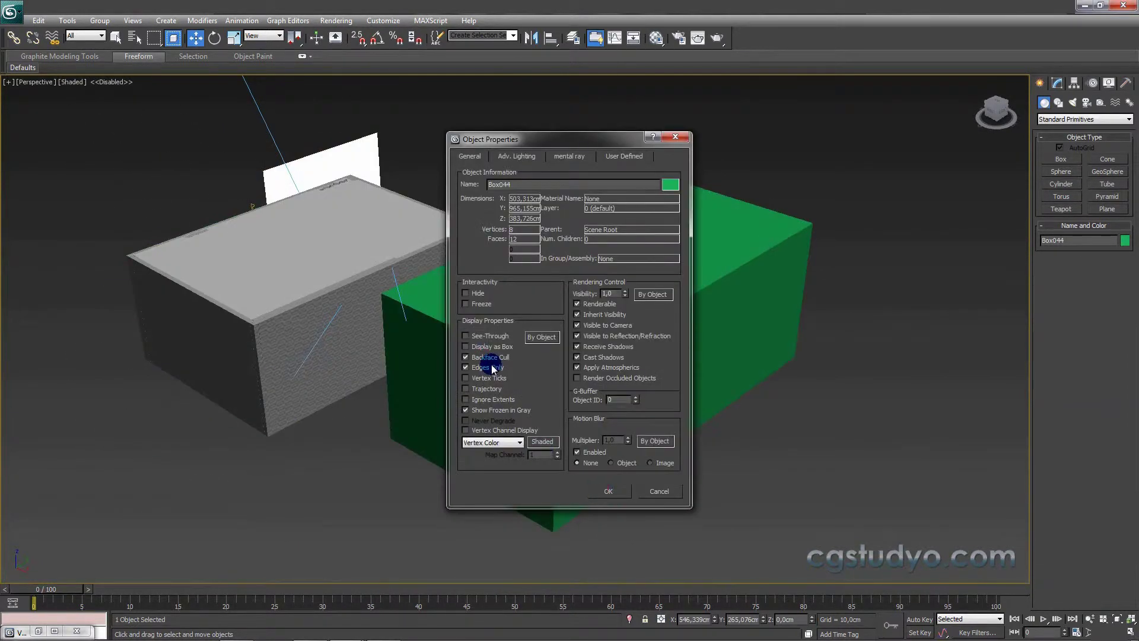
pyautogui.click(608, 491)
pyautogui.moveTo(581, 403)
pyautogui.keyDown('alt'); pyautogui.mouseDown(button='middle')
pyautogui.moveTo(609, 398)
pyautogui.moveTo(433, 427)
pyautogui.moveTo(656, 407)
pyautogui.mouseUp(button='middle'); pyautogui.keyUp('alt')
pyautogui.scroll(5, 603, 393)
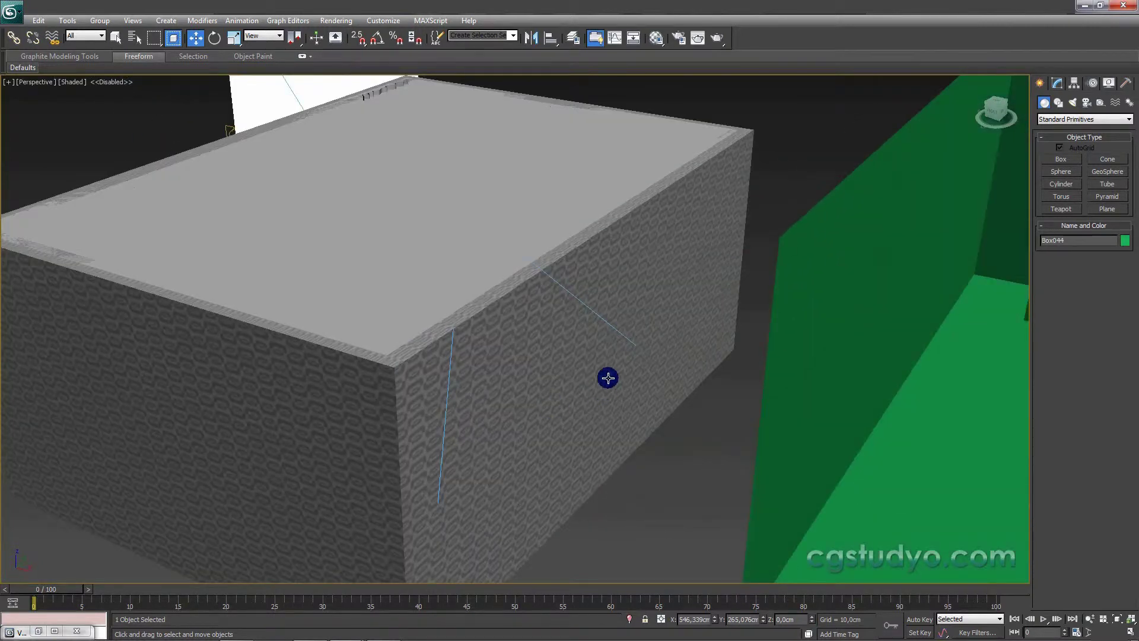
# - View the living room through VRayPhysicalCamera002, shaded, with the safe frame shown
pyautogui.press('F3')
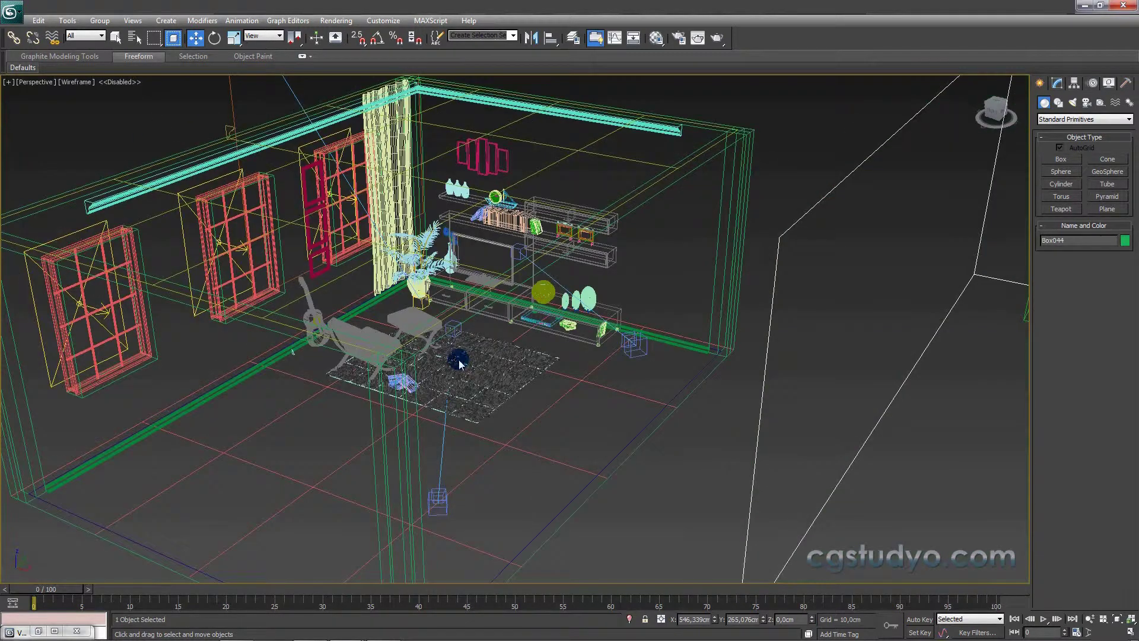
pyautogui.moveTo(512, 443)
pyautogui.keyDown('alt'); pyautogui.mouseDown(button='middle')
pyautogui.moveTo(508, 468)
pyautogui.moveTo(521, 461)
pyautogui.mouseUp(button='middle'); pyautogui.keyUp('alt')
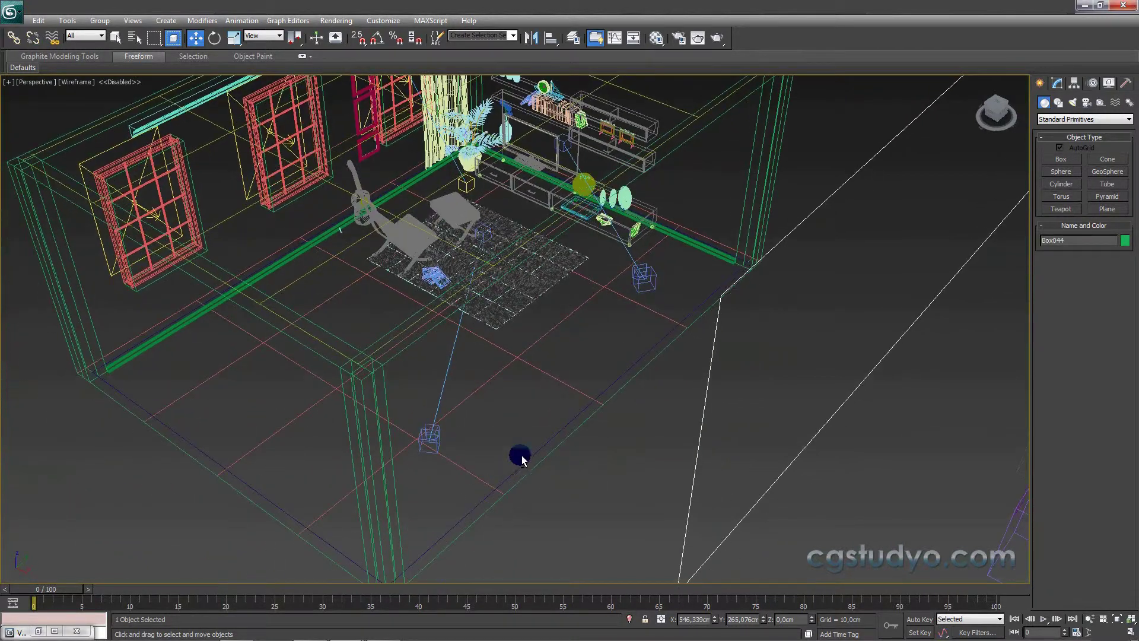
pyautogui.click(651, 279)
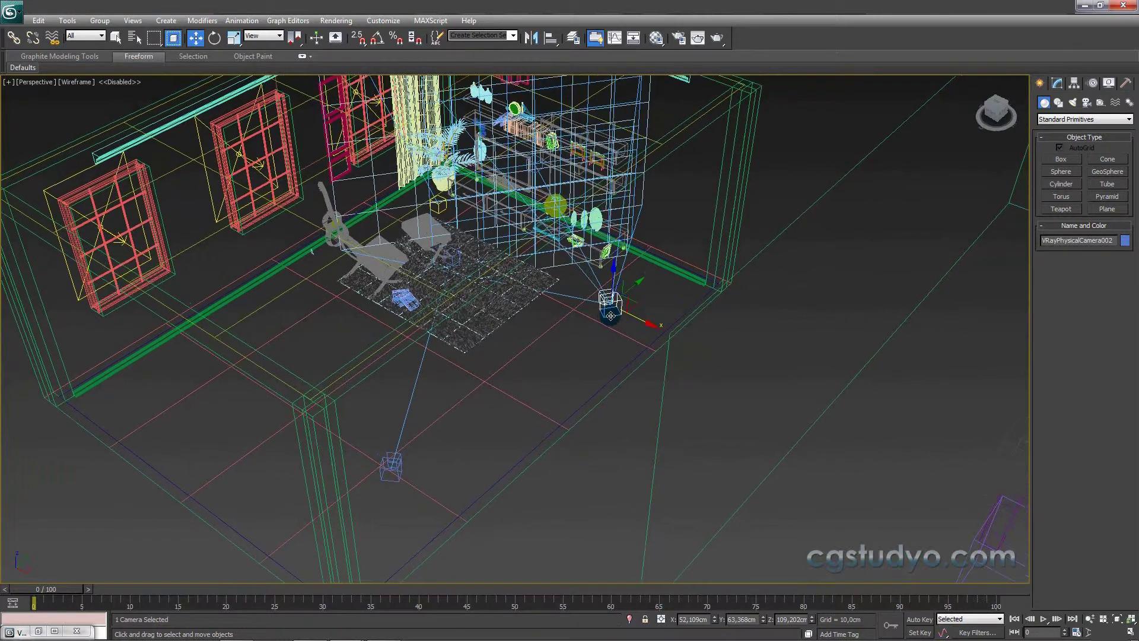
pyautogui.press('c')
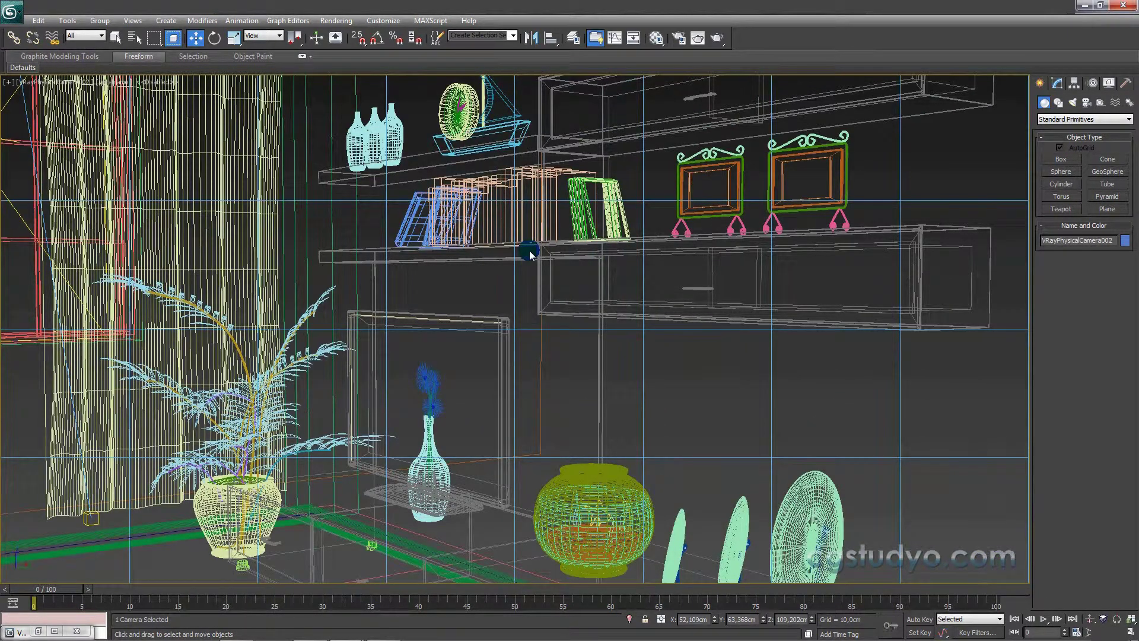
pyautogui.press('F3')
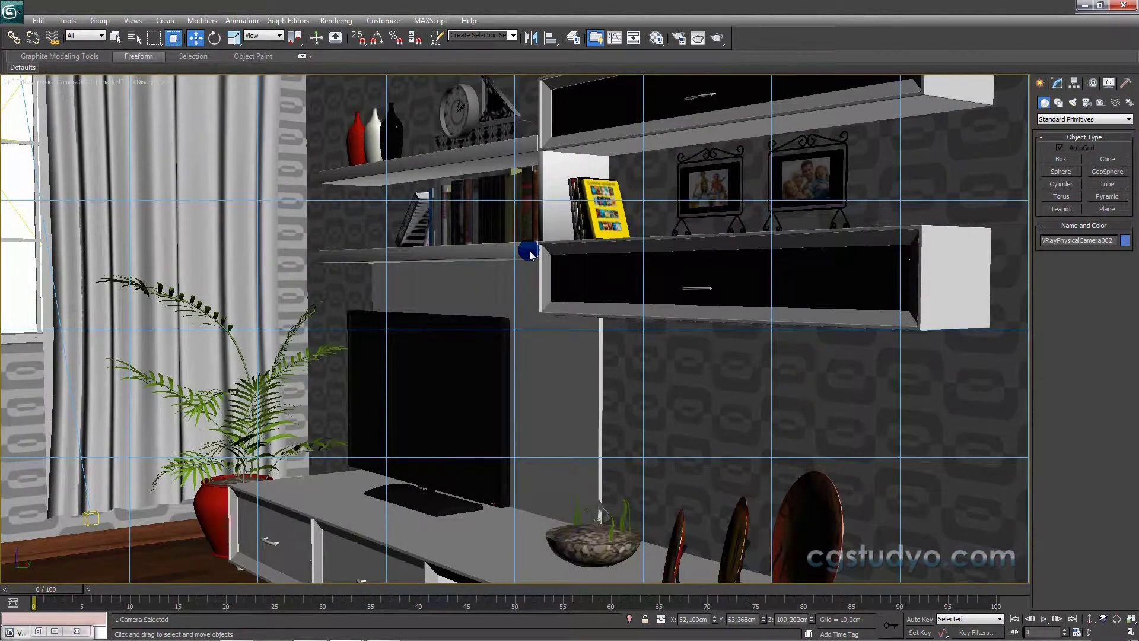
pyautogui.click(672, 339)
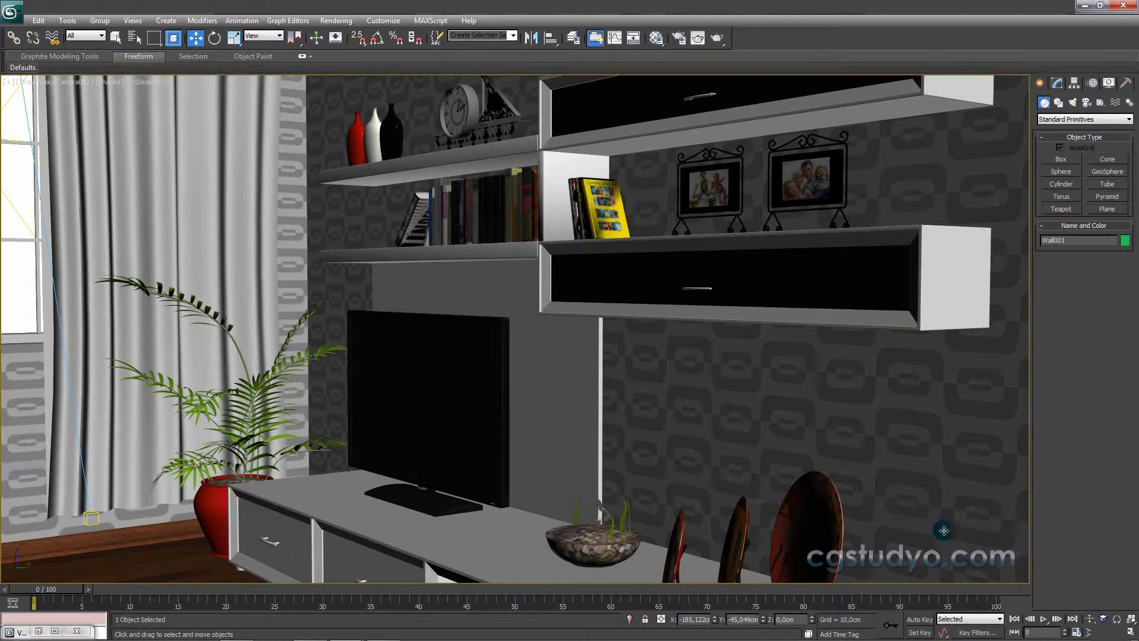
pyautogui.hotkey('shift', 'f')
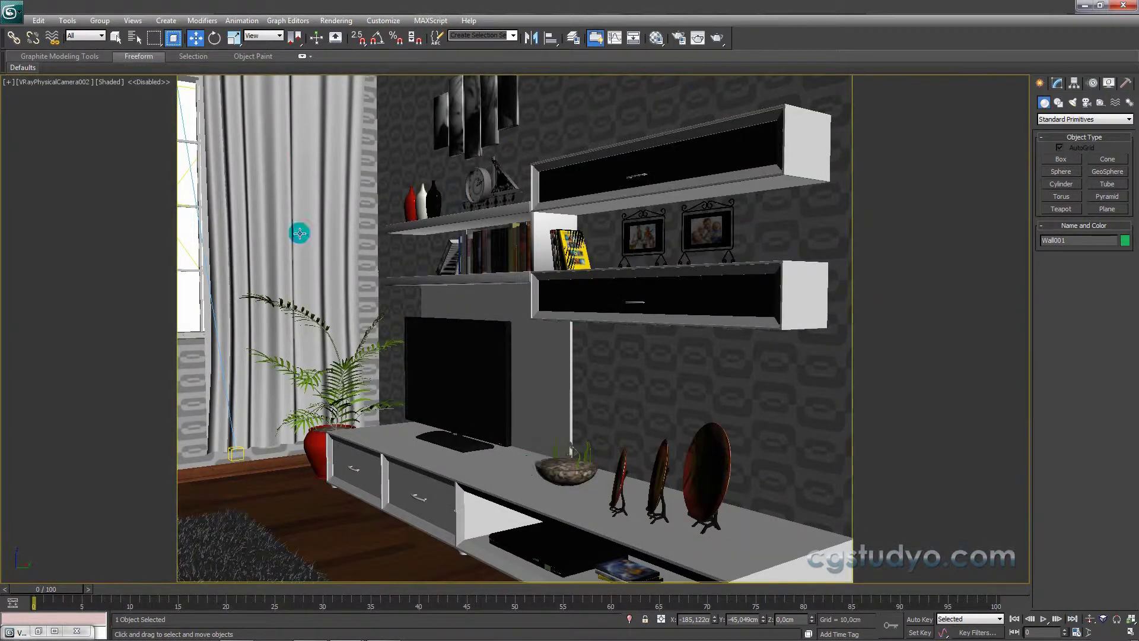
# - Save the scene and dolly VRayPhysicalCamera002 closer to the patterned wall
pyautogui.hotkey('ctrl', 's')
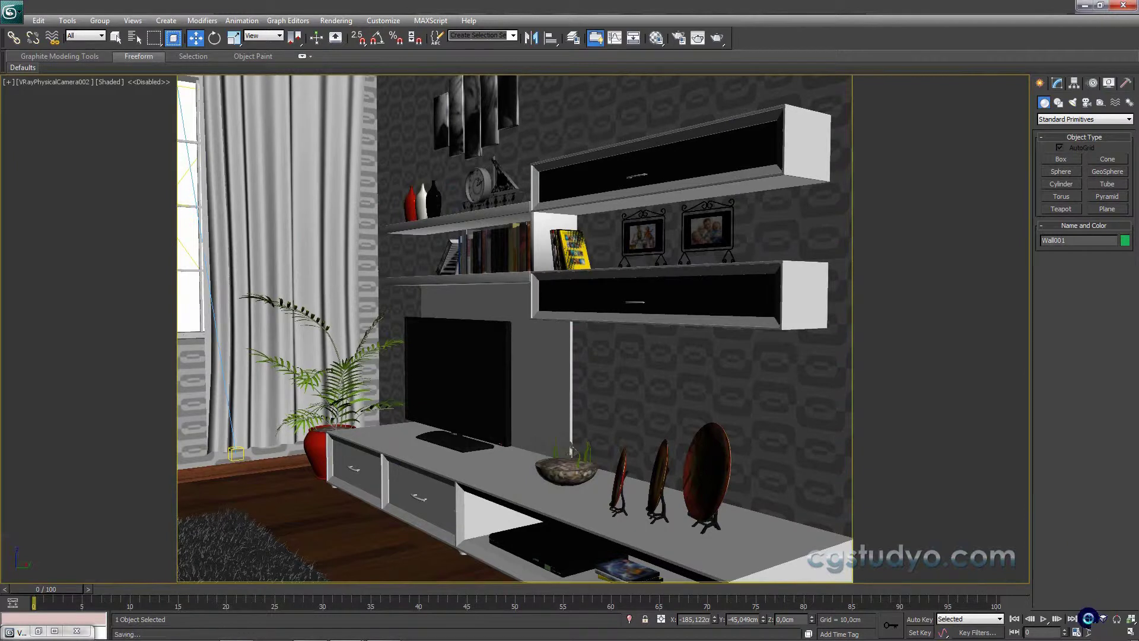
pyautogui.click(1090, 620)
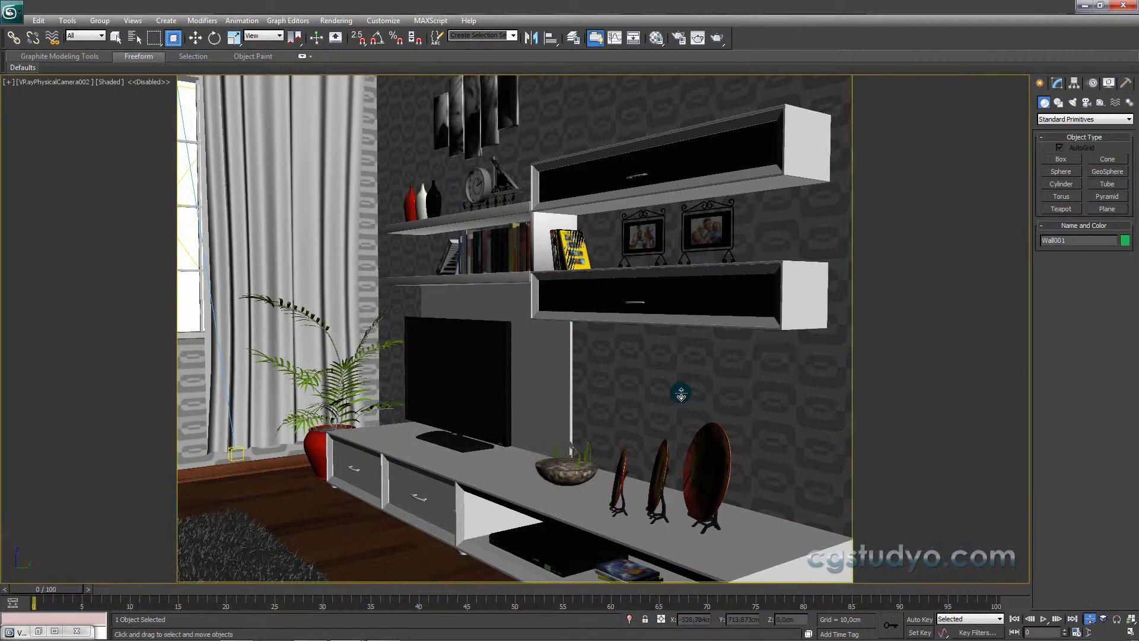
pyautogui.moveTo(681, 395); pyautogui.dragTo(698, 414)
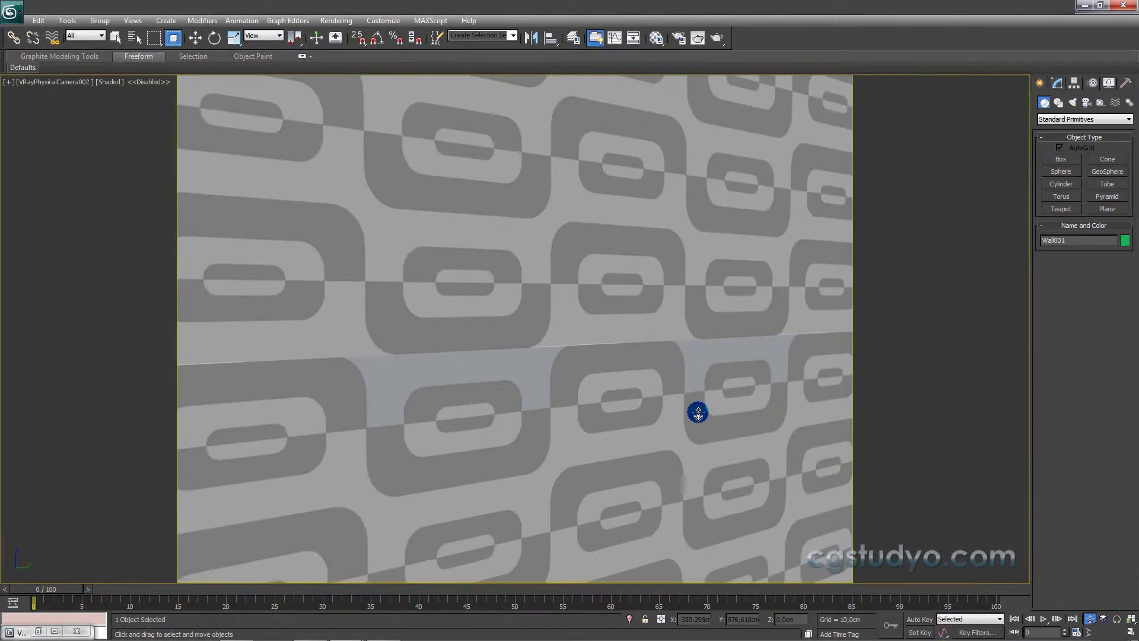
pyautogui.moveTo(700, 414); pyautogui.dragTo(699, 414)
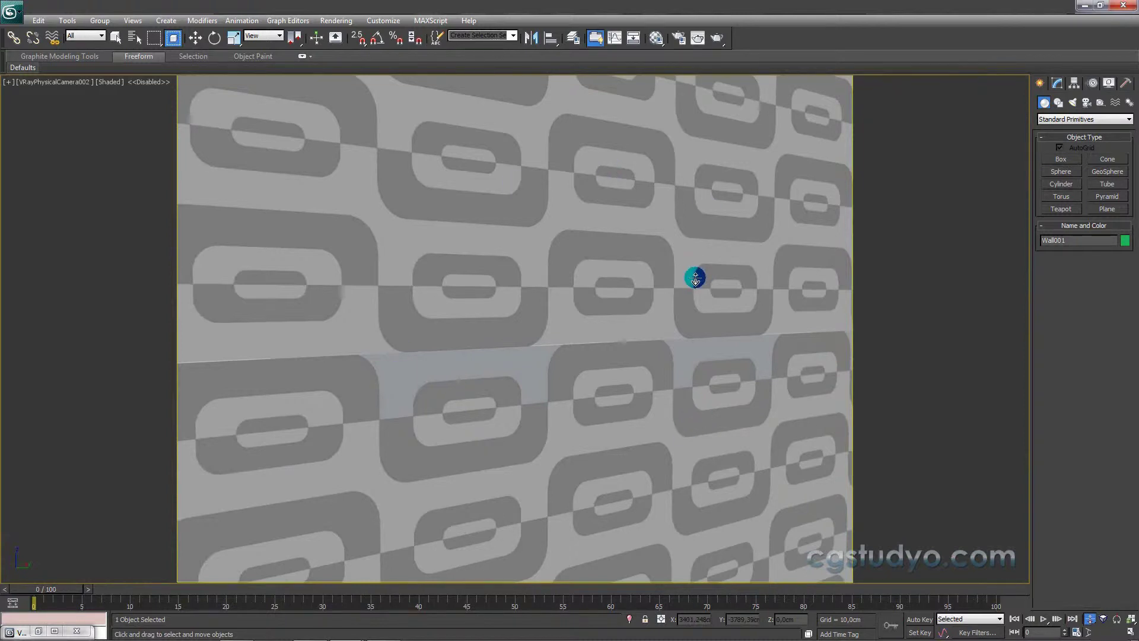
# - Toggle the camera view's shading, restore it, then zoom out in a free Perspective view
pyautogui.press('F3')
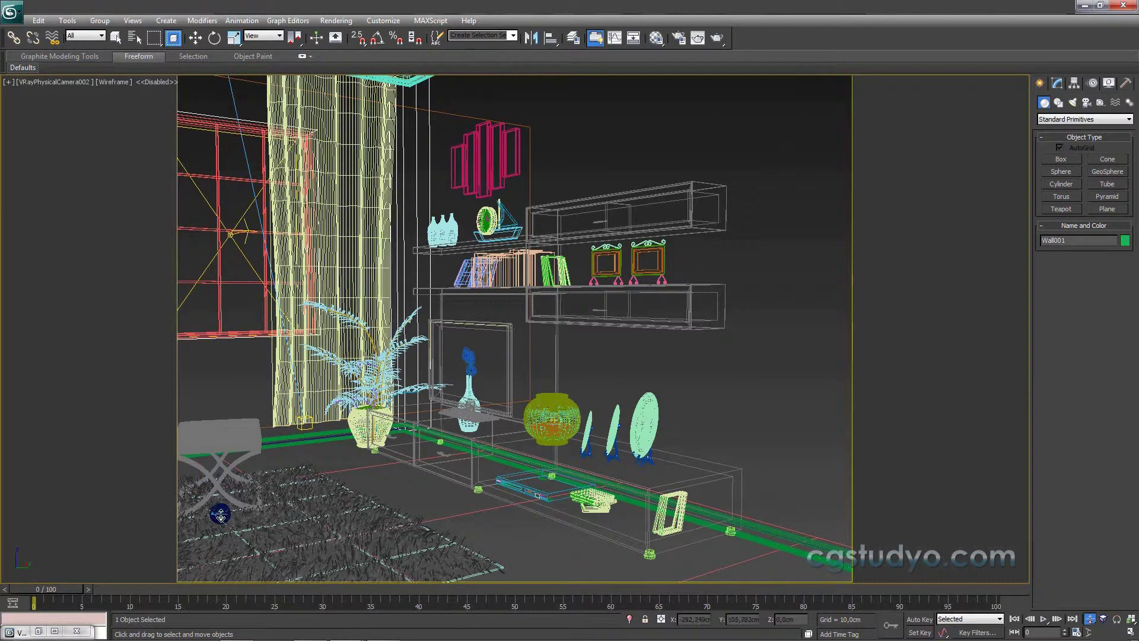
pyautogui.scroll(2, 781, 510)
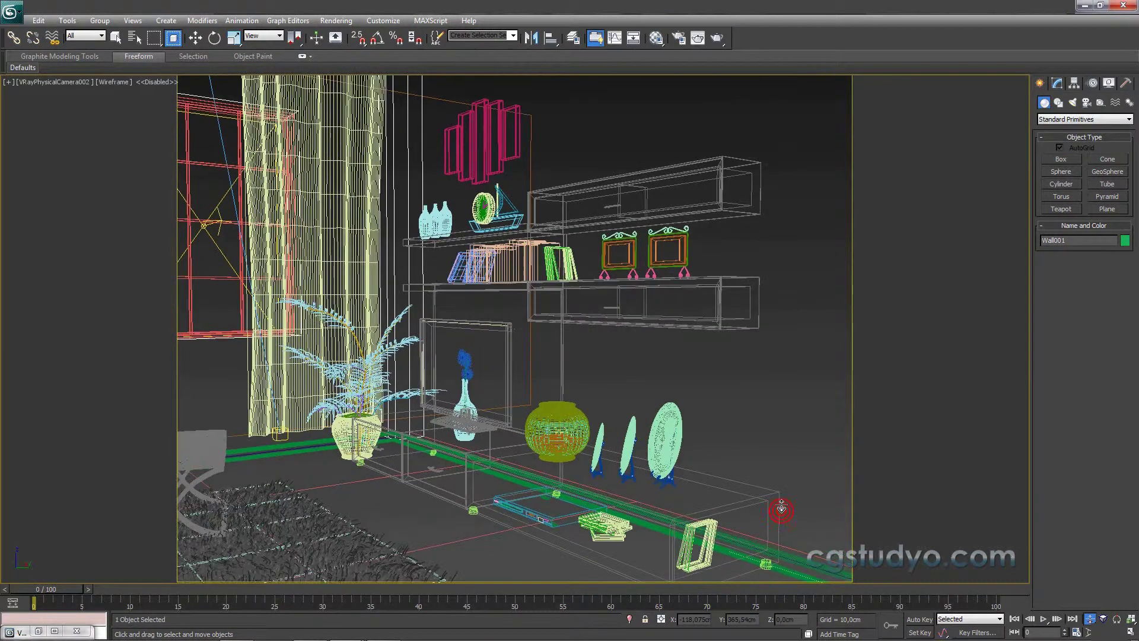
pyautogui.scroll(-1, 782, 506)
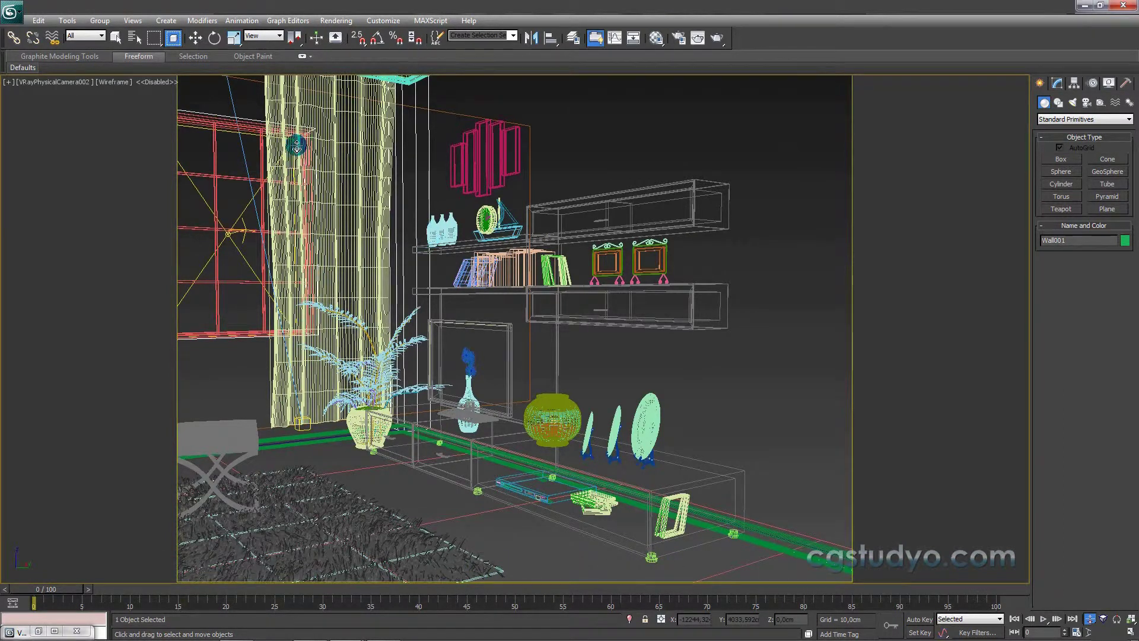
pyautogui.press('F3')
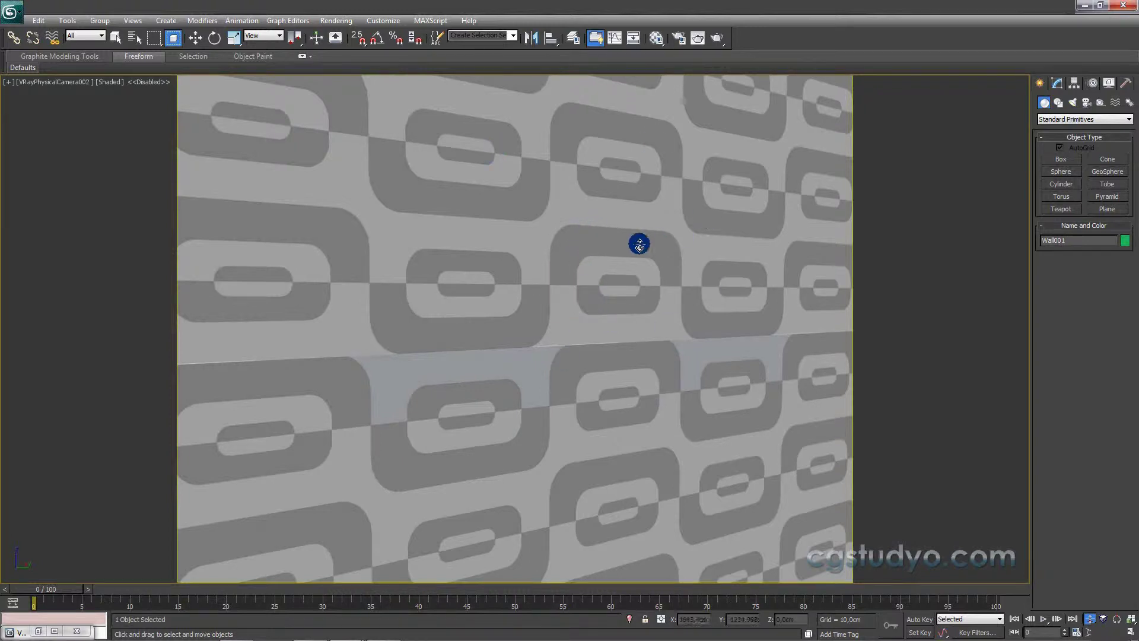
pyautogui.click(675, 264)
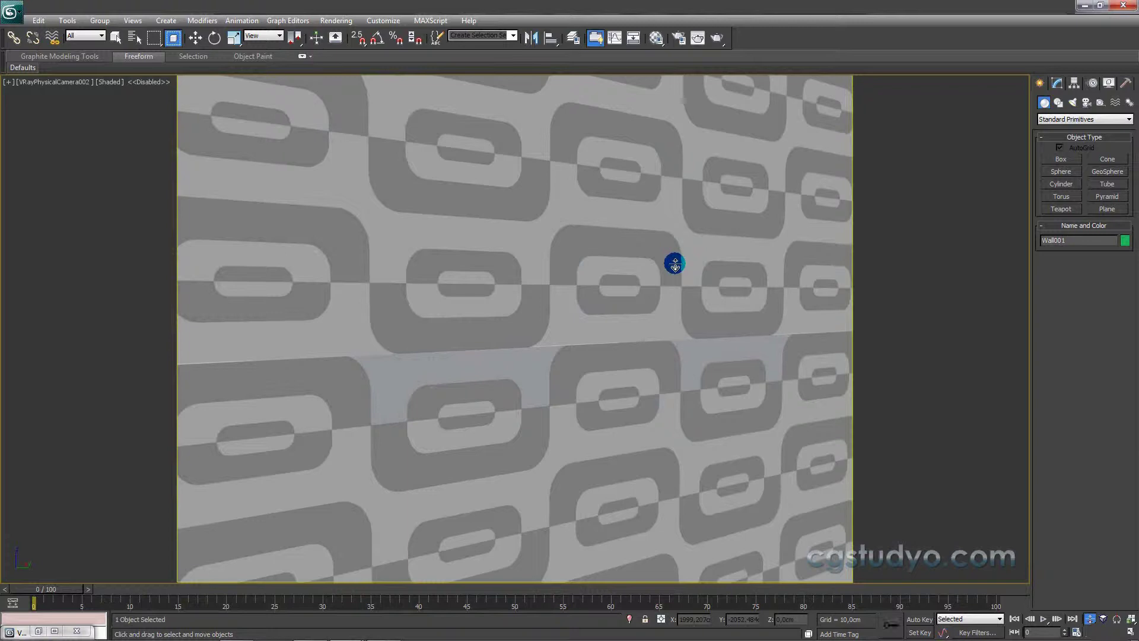
pyautogui.hotkey('shift', 'z')
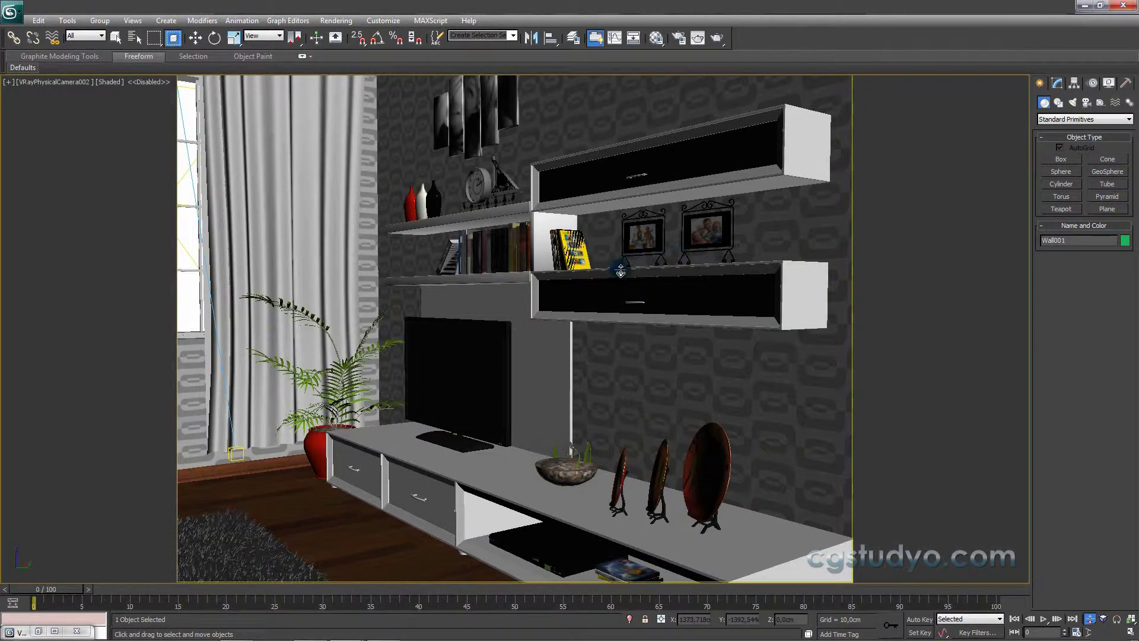
pyautogui.press('p')
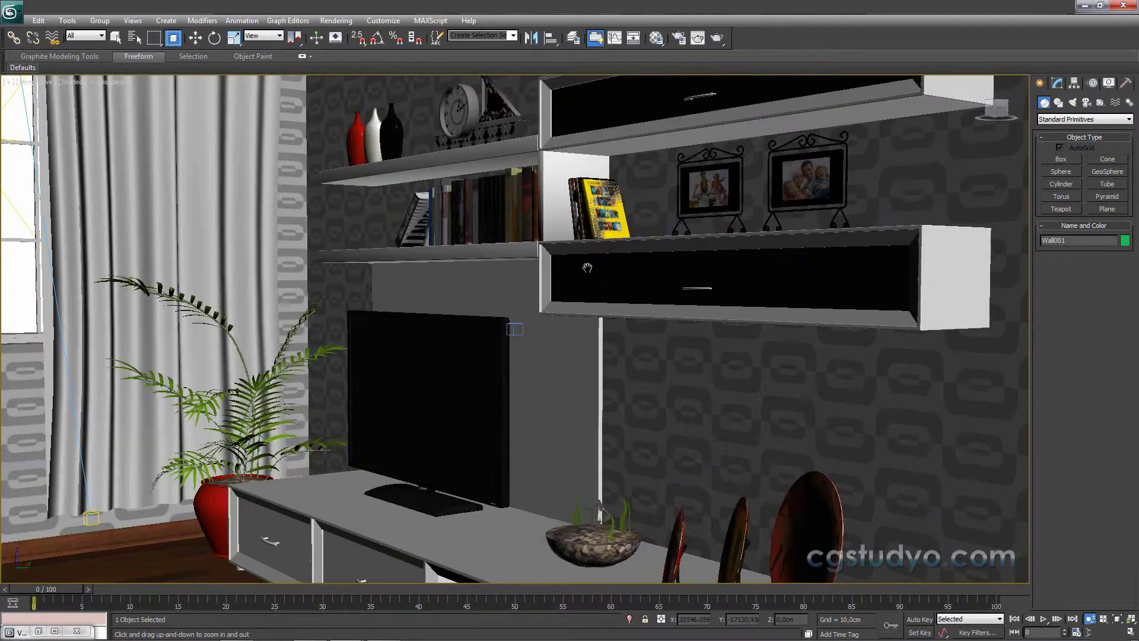
pyautogui.moveTo(607, 273)
pyautogui.mouseDown()
pyautogui.moveTo(564, 257)
pyautogui.moveTo(603, 315)
pyautogui.mouseUp()
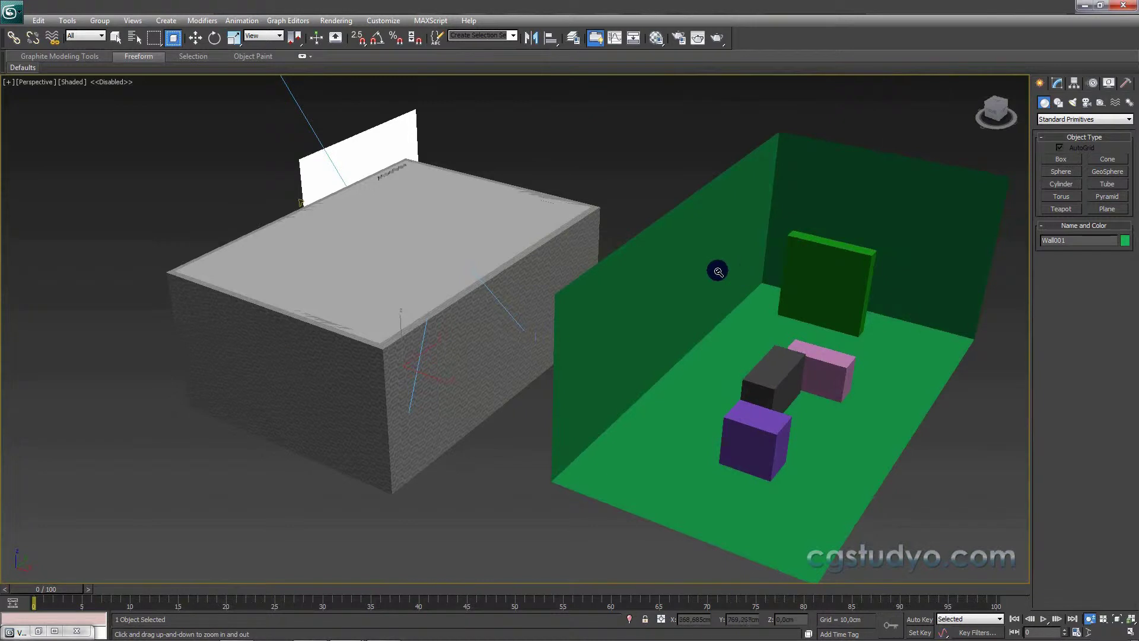
# - Zoom the Perspective view out to frame both the grey room shell and the green test room
pyautogui.moveTo(718, 271); pyautogui.dragTo(727, 198)
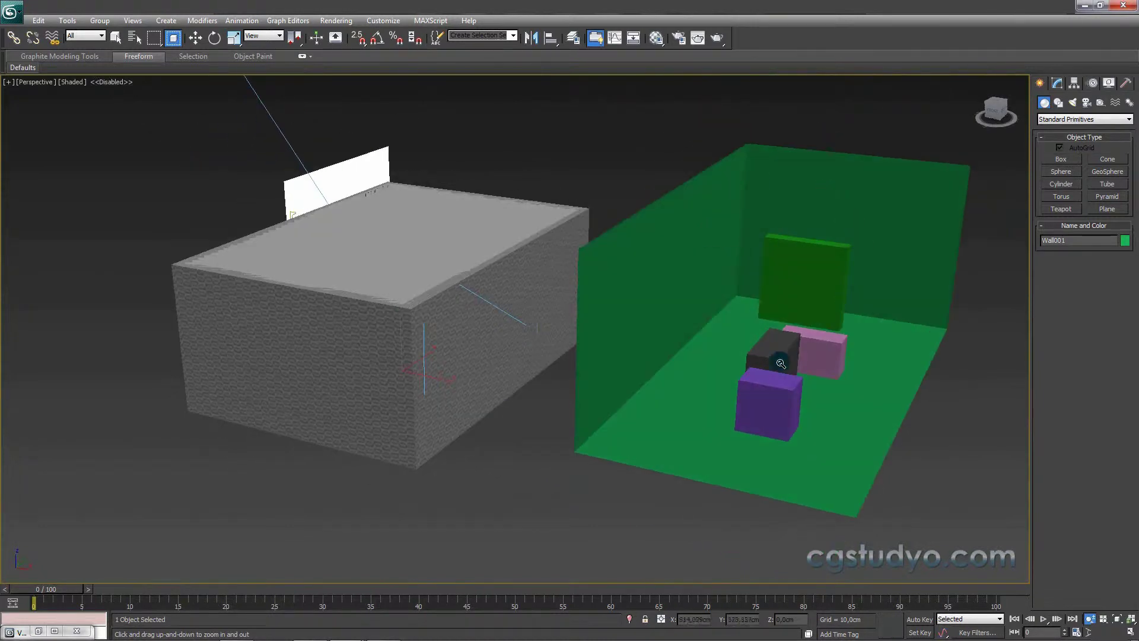
pyautogui.moveTo(673, 388); pyautogui.dragTo(649, 407)
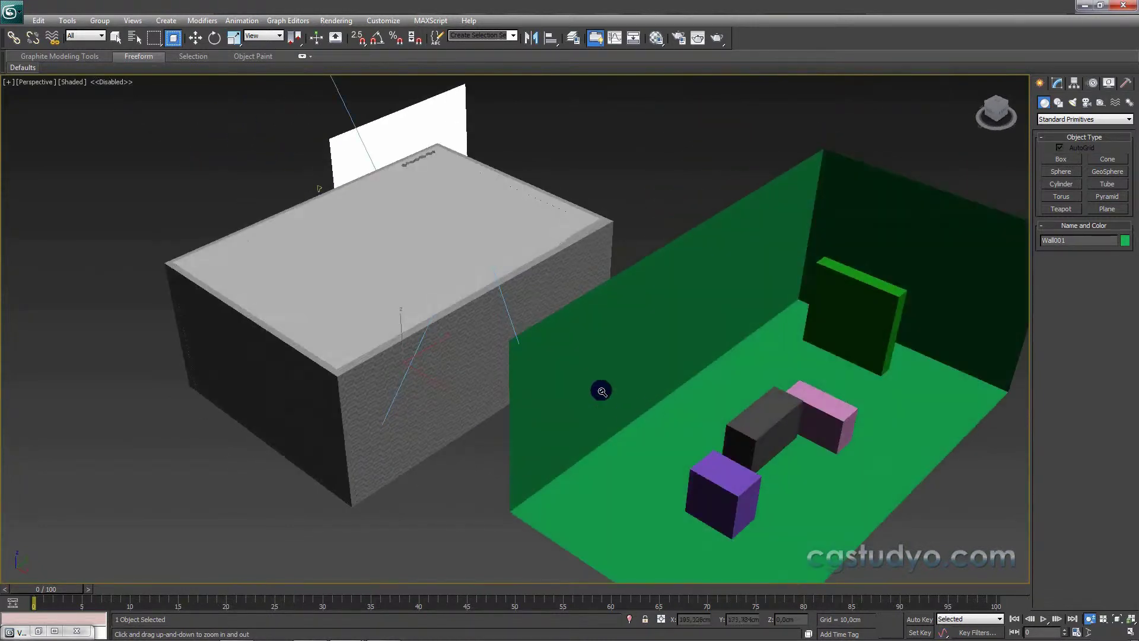
pyautogui.scroll(-3, 620, 388)
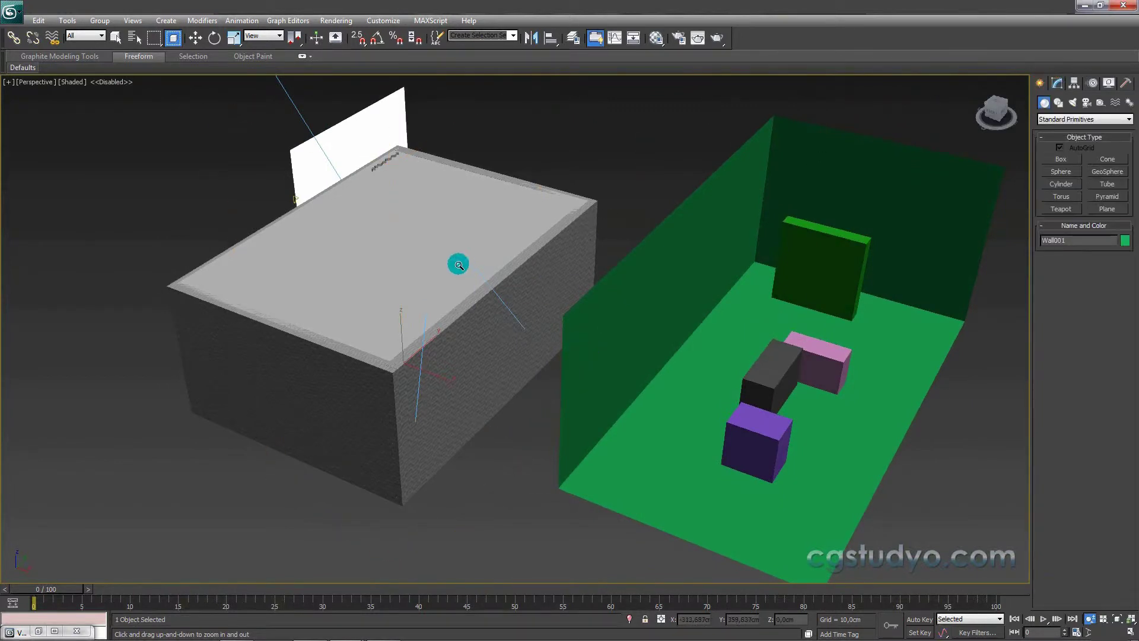
pyautogui.click(378, 22)
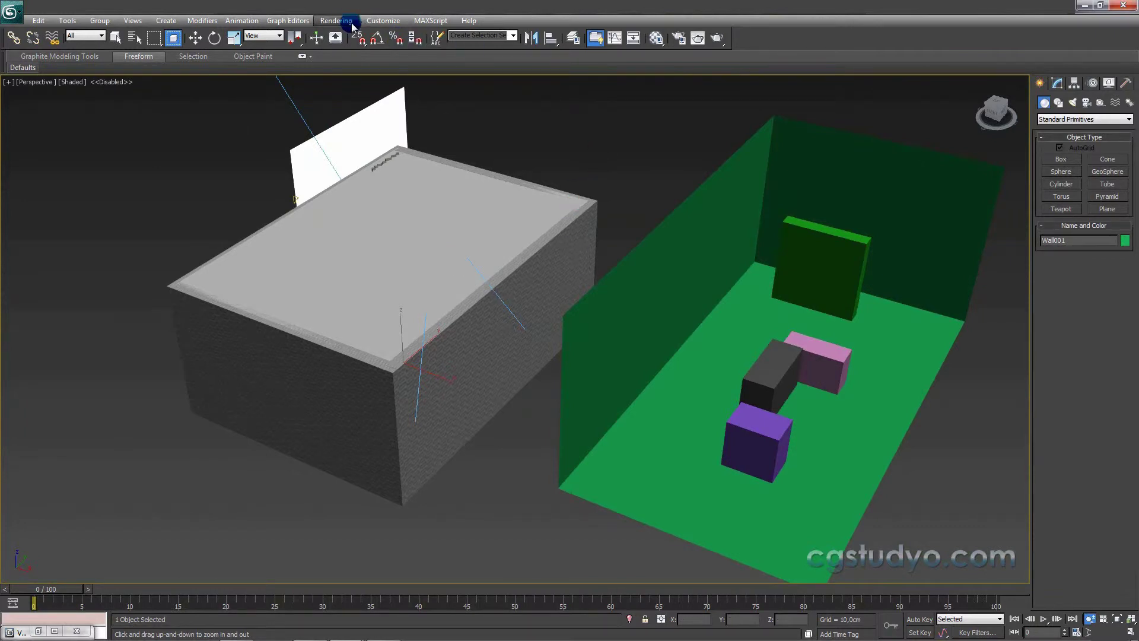
pyautogui.click(352, 27)
# - Turn on Force back face culling in V-Ray's Global switches and close Render Setup
pyautogui.click(356, 31)
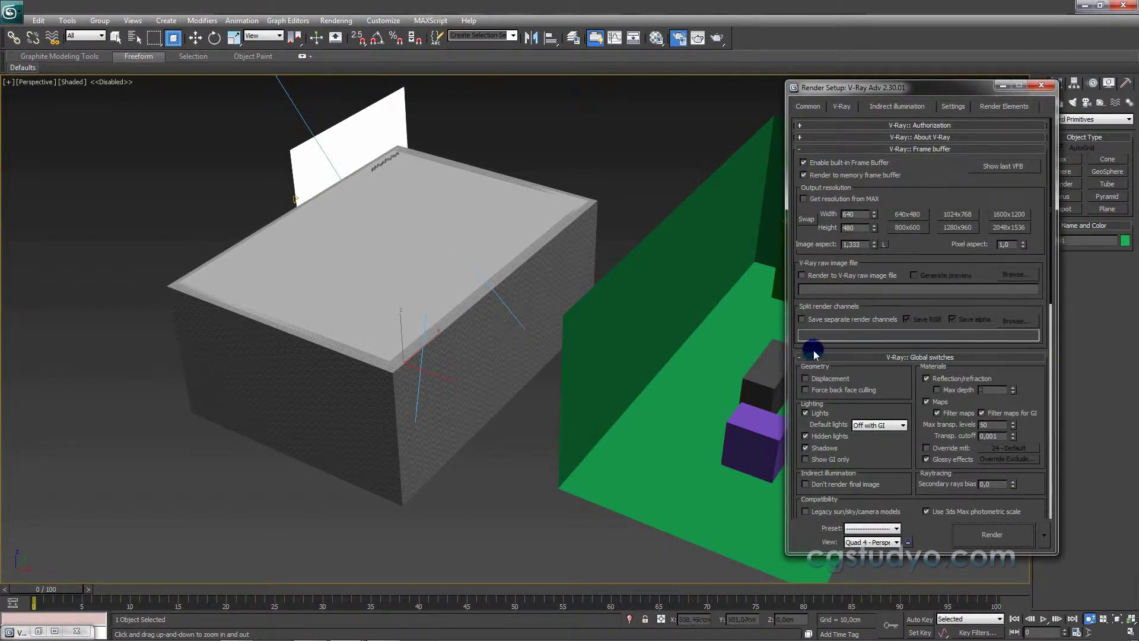
pyautogui.click(800, 149)
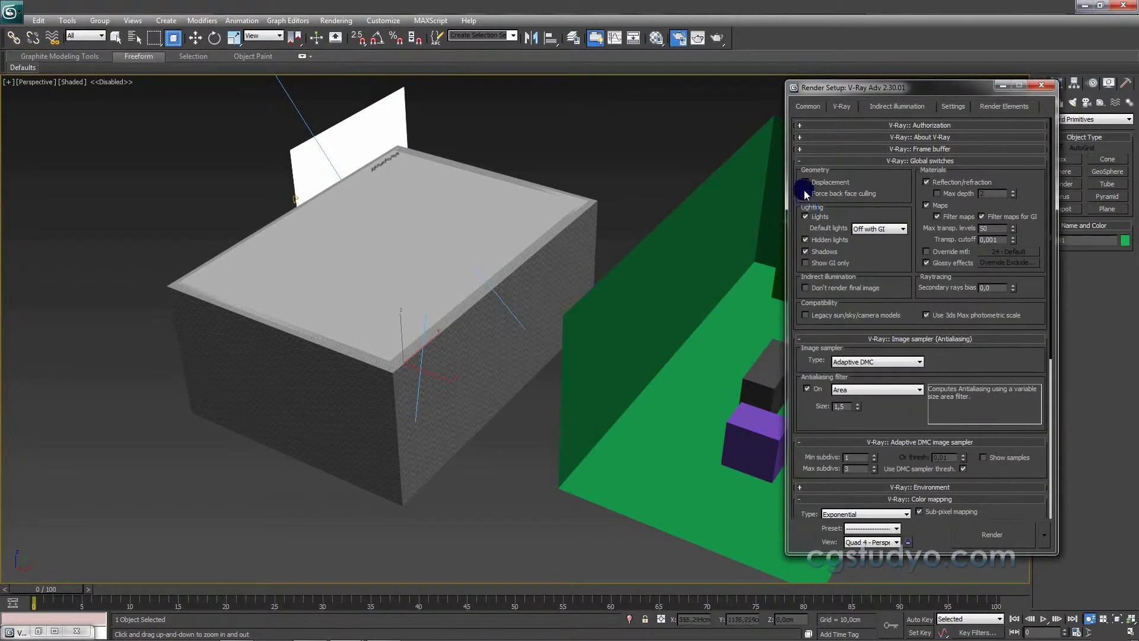
pyautogui.click(806, 194)
pyautogui.moveTo(664, 297)
pyautogui.mouseDown()
pyautogui.moveTo(537, 221)
pyautogui.moveTo(407, 205)
pyautogui.moveTo(491, 284)
pyautogui.moveTo(343, 311)
pyautogui.moveTo(527, 281)
pyautogui.moveTo(358, 311)
pyautogui.moveTo(465, 267)
pyautogui.mouseUp()
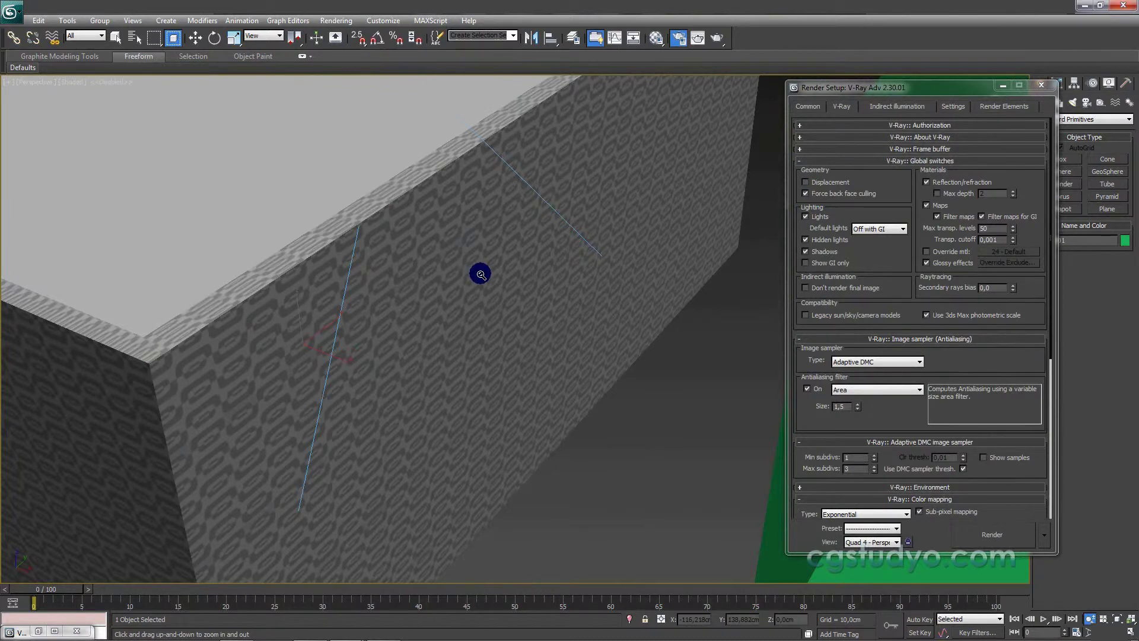
pyautogui.moveTo(481, 274); pyautogui.dragTo(482, 261)
pyautogui.moveTo(560, 274); pyautogui.dragTo(538, 312)
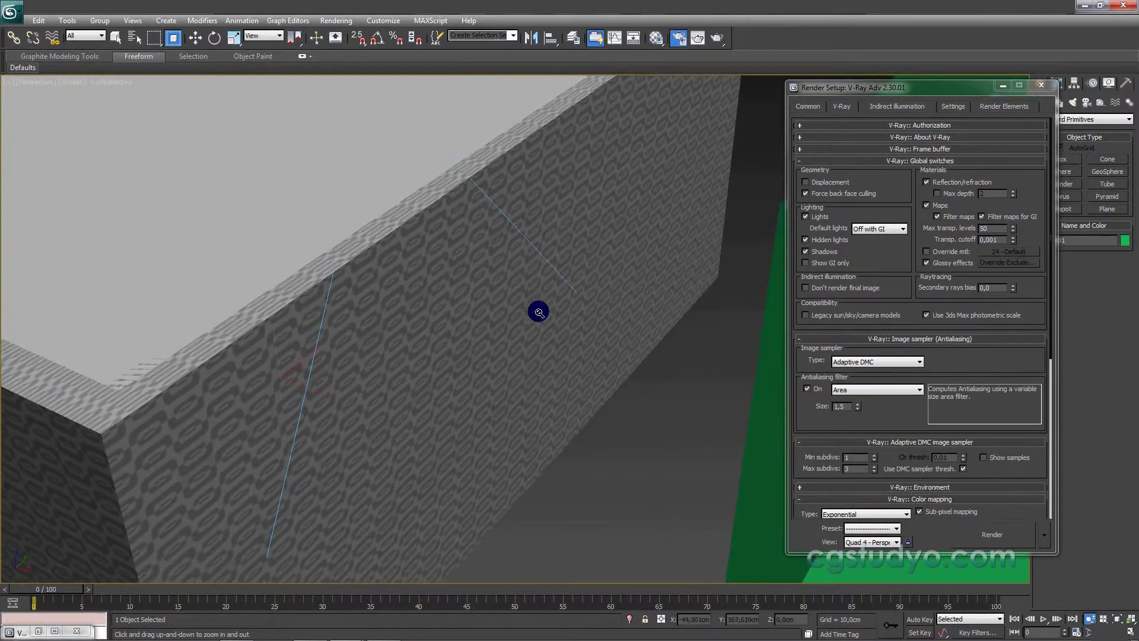
pyautogui.click(1041, 85)
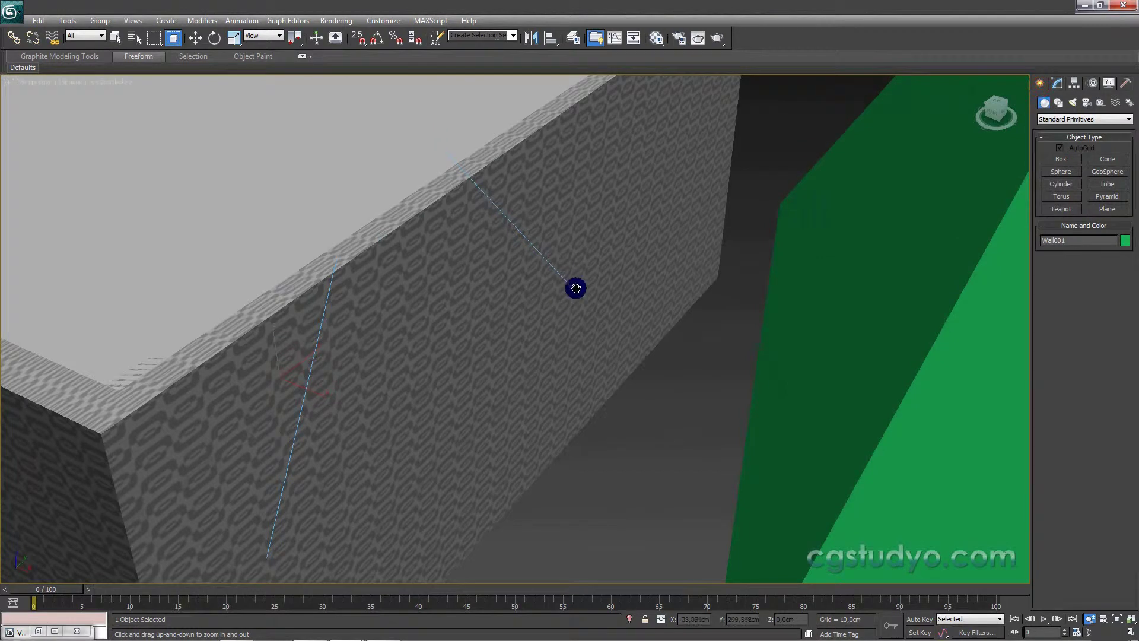
# - Orbit the Perspective view to a top-down angle on the room box in shaded (F3) display
pyautogui.moveTo(576, 288); pyautogui.dragTo(629, 267, button='middle')
pyautogui.moveTo(625, 263); pyautogui.dragTo(601, 390)
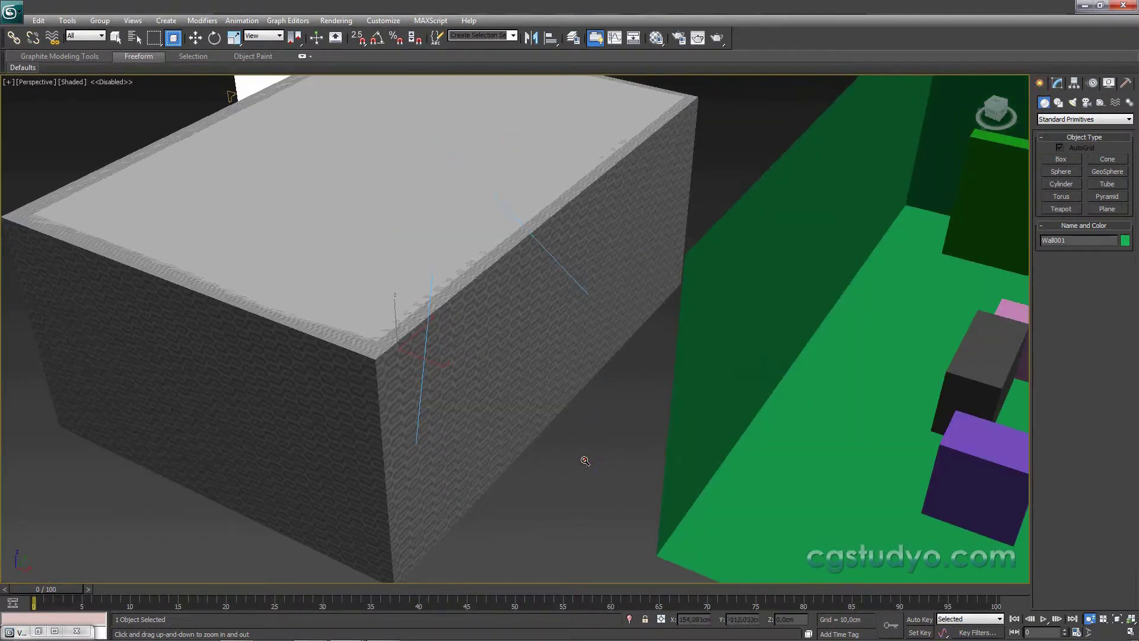
pyautogui.click(196, 37)
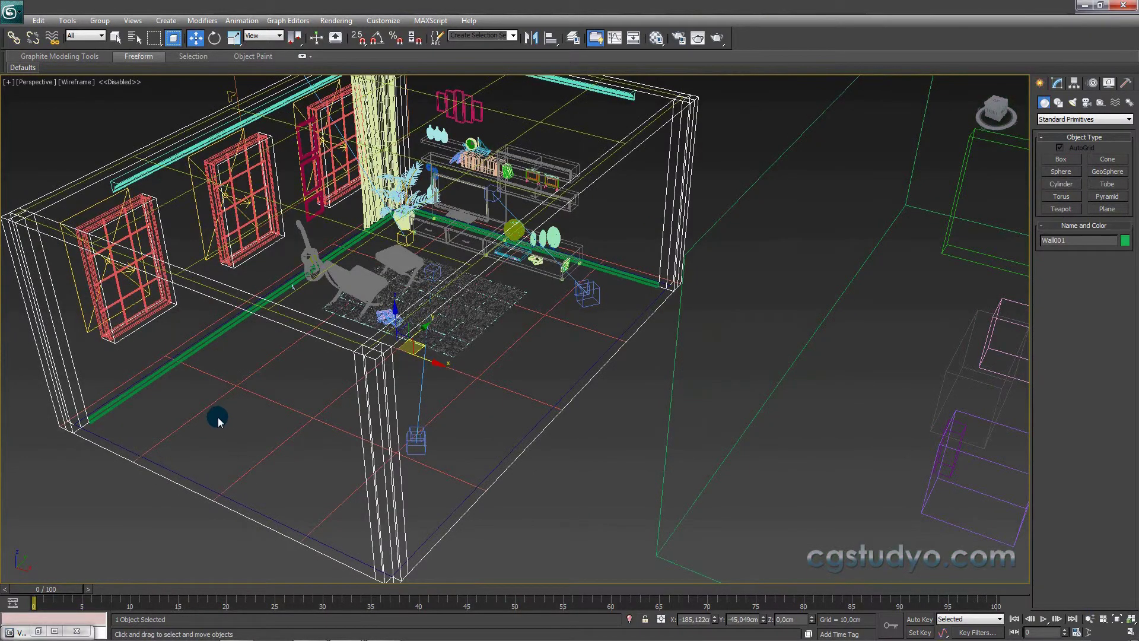
pyautogui.keyDown('alt'); pyautogui.moveTo(219, 417); pyautogui.dragTo(200, 375, button='middle'); pyautogui.keyUp('alt')
pyautogui.keyDown('alt'); pyautogui.moveTo(158, 330); pyautogui.dragTo(111, 258, button='middle'); pyautogui.keyUp('alt')
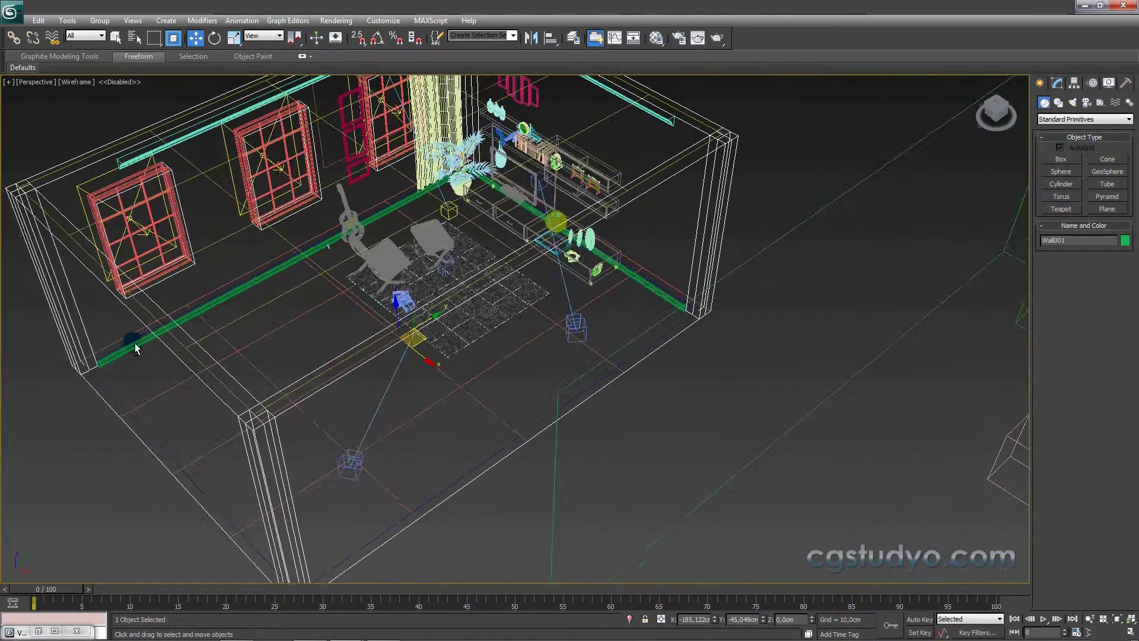
pyautogui.moveTo(119, 348)
pyautogui.keyDown('alt'); pyautogui.mouseDown(button='middle')
pyautogui.moveTo(145, 352)
pyautogui.moveTo(144, 376)
pyautogui.moveTo(172, 343)
pyautogui.mouseUp(button='middle'); pyautogui.keyUp('alt')
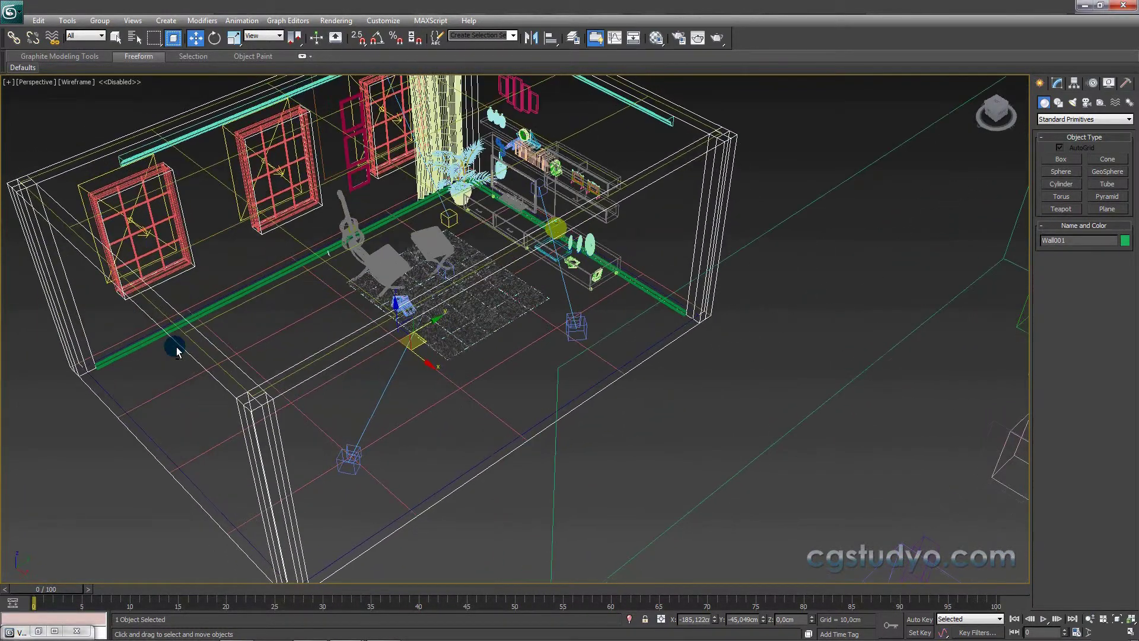
pyautogui.keyDown('alt'); pyautogui.moveTo(355, 371); pyautogui.dragTo(480, 248, button='middle'); pyautogui.keyUp('alt')
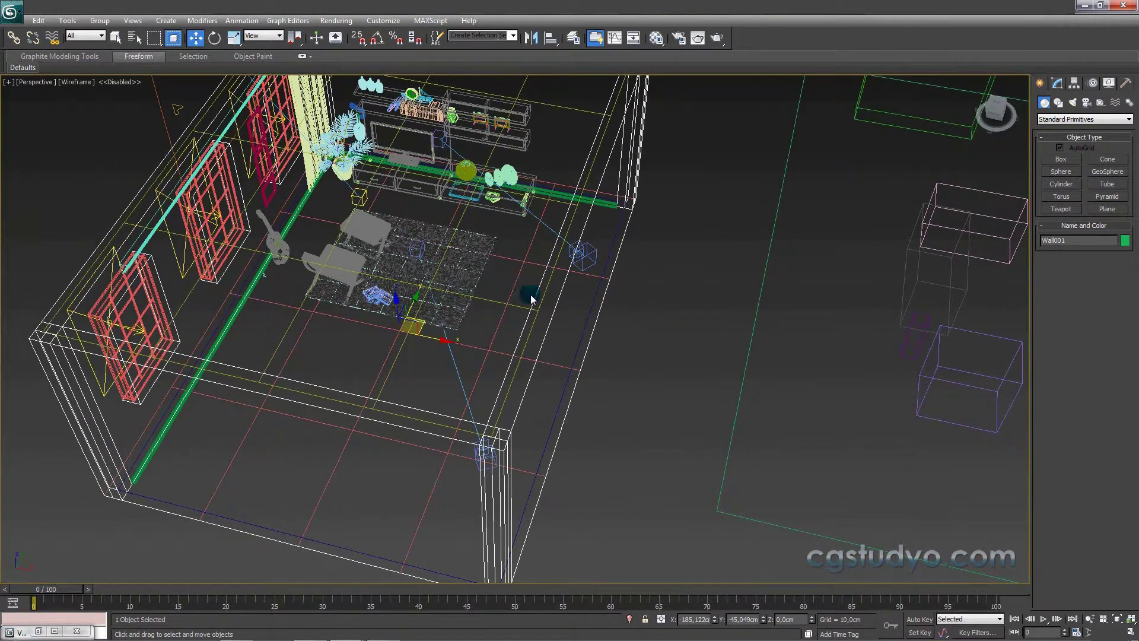
pyautogui.press('F3')
pyautogui.scroll(-4, 380, 278)
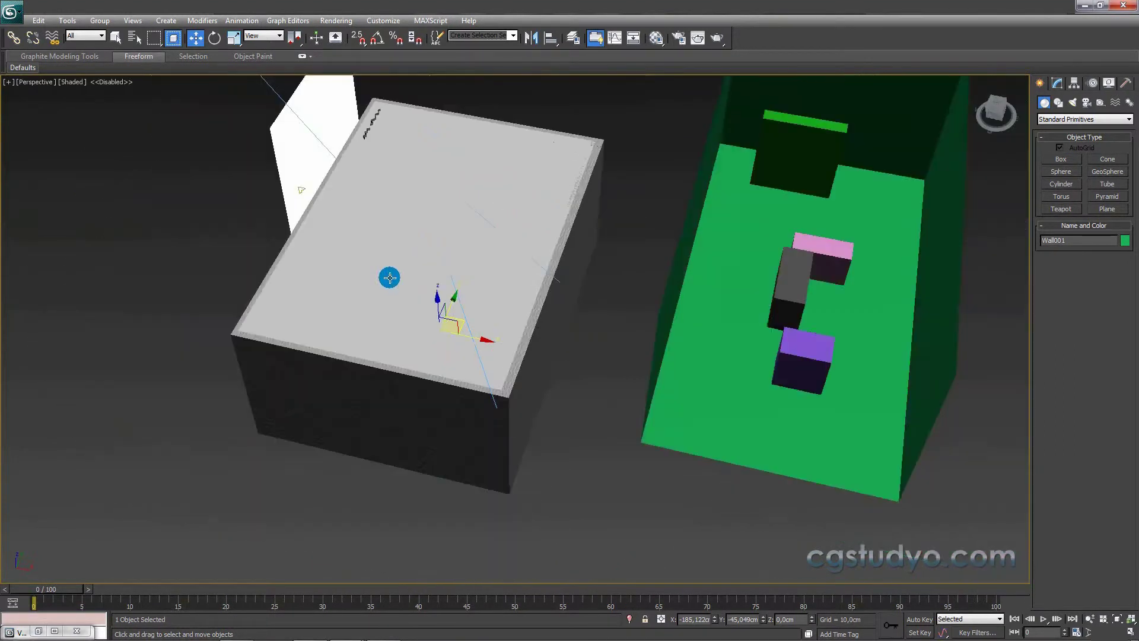
pyautogui.scroll(-4, 427, 291)
pyautogui.moveTo(441, 289)
pyautogui.keyDown('alt'); pyautogui.mouseDown(button='middle')
pyautogui.moveTo(427, 279)
pyautogui.moveTo(483, 249)
pyautogui.moveTo(436, 263)
pyautogui.moveTo(389, 251)
pyautogui.mouseUp(button='middle'); pyautogui.keyUp('alt')
pyautogui.keyDown('alt'); pyautogui.moveTo(684, 265); pyautogui.dragTo(766, 305, button='middle'); pyautogui.keyUp('alt')
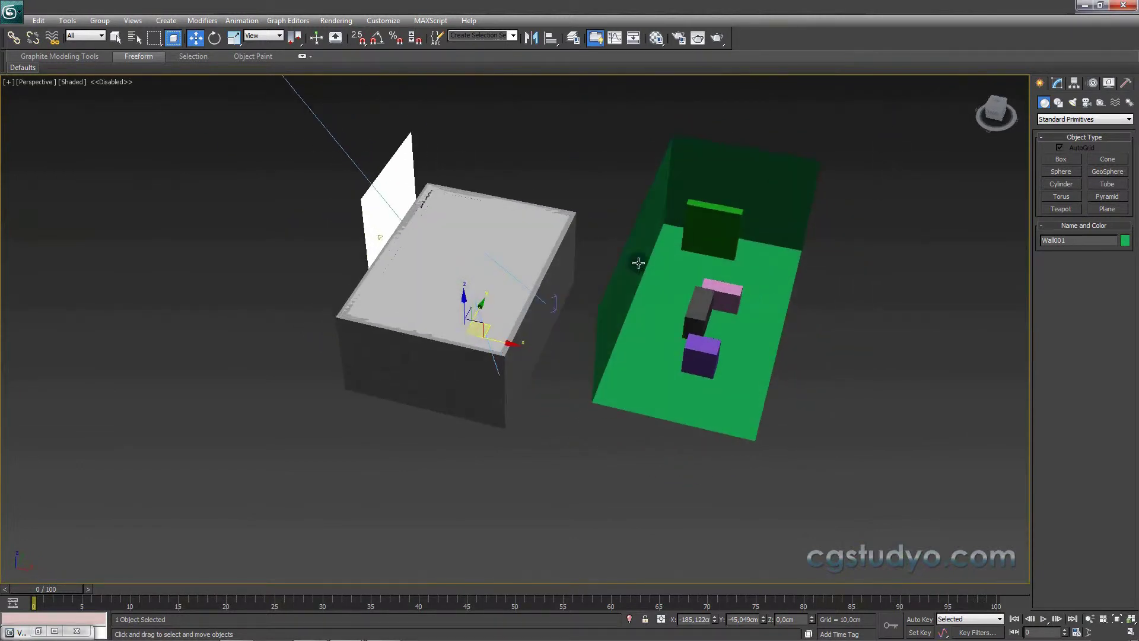
pyautogui.scroll(3, 526, 352)
# - Turn on Backface Cull in Wall001's Object Properties and confirm with OK
pyautogui.click(549, 433)
pyautogui.click(377, 424)
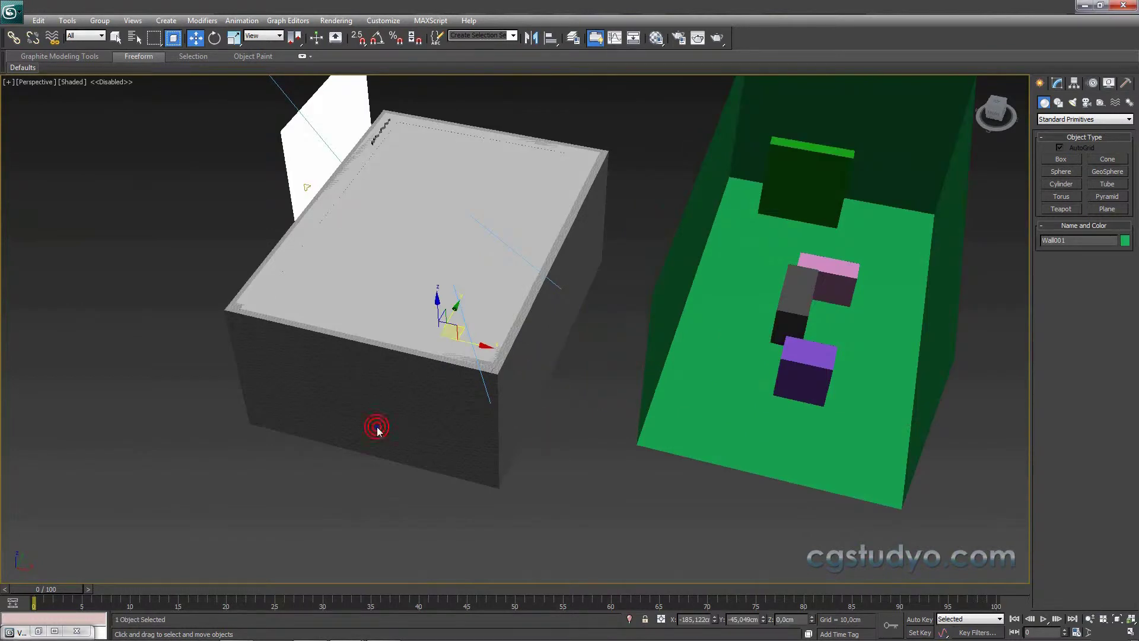
pyautogui.rightClick(377, 424)
pyautogui.click(414, 496)
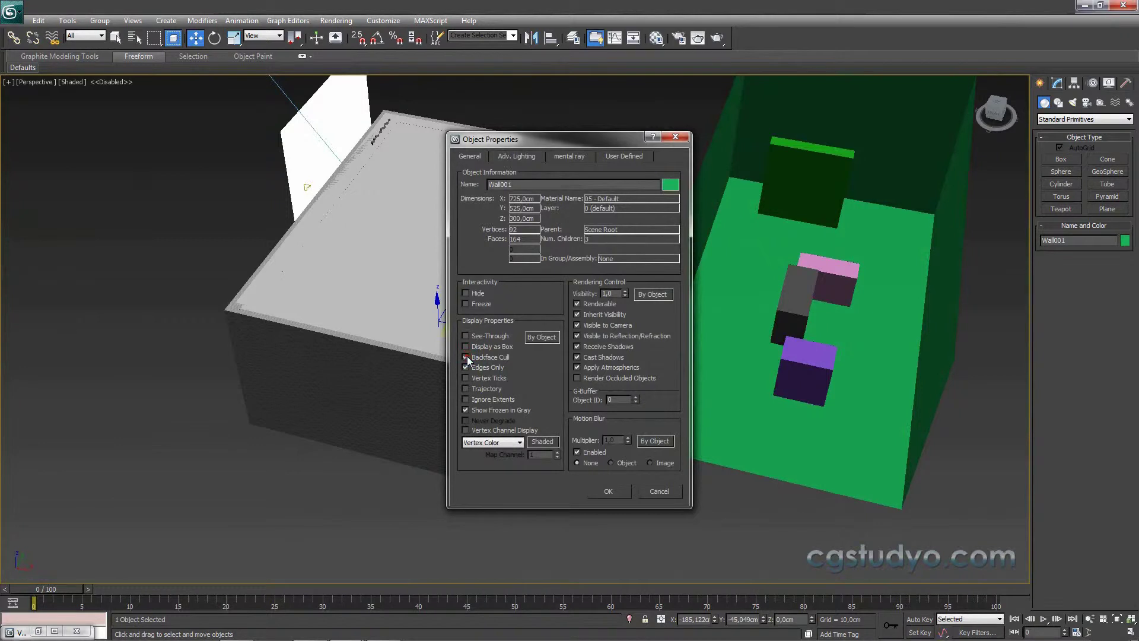
pyautogui.click(611, 492)
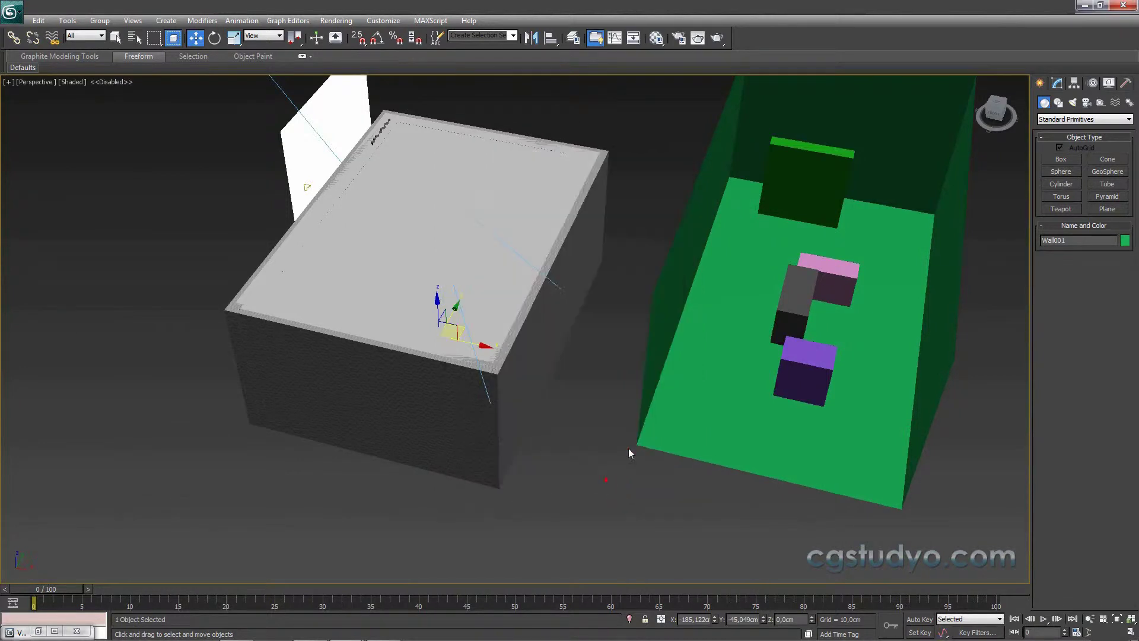
# - Add a Normal (flip normals) modifier to Wall001 from the Modifier List
pyautogui.click(1057, 83)
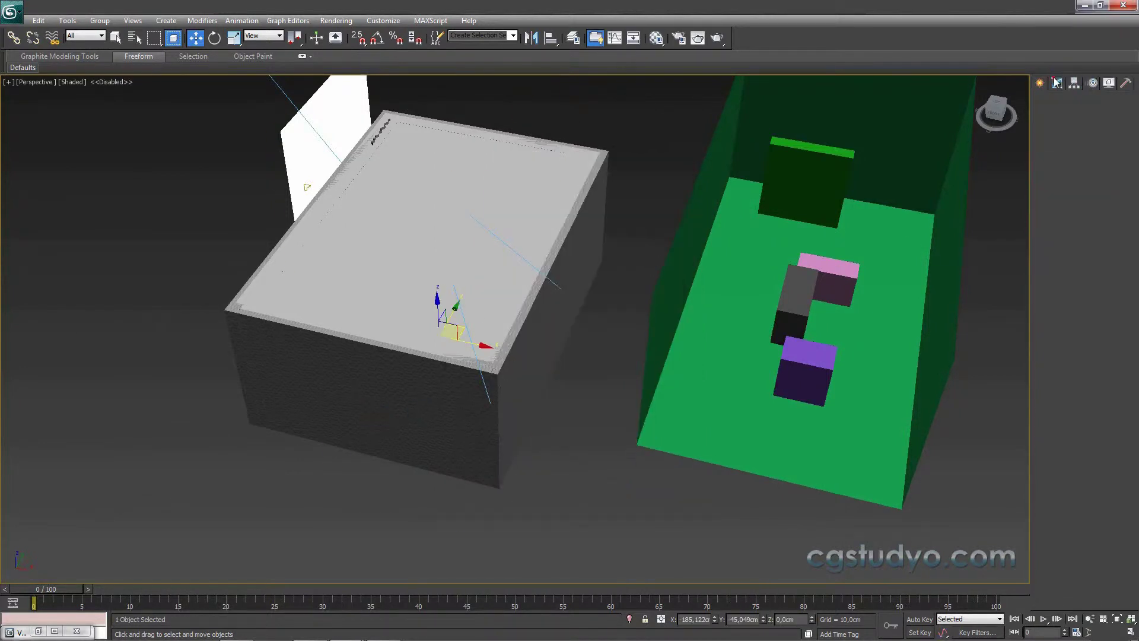
pyautogui.click(1127, 116)
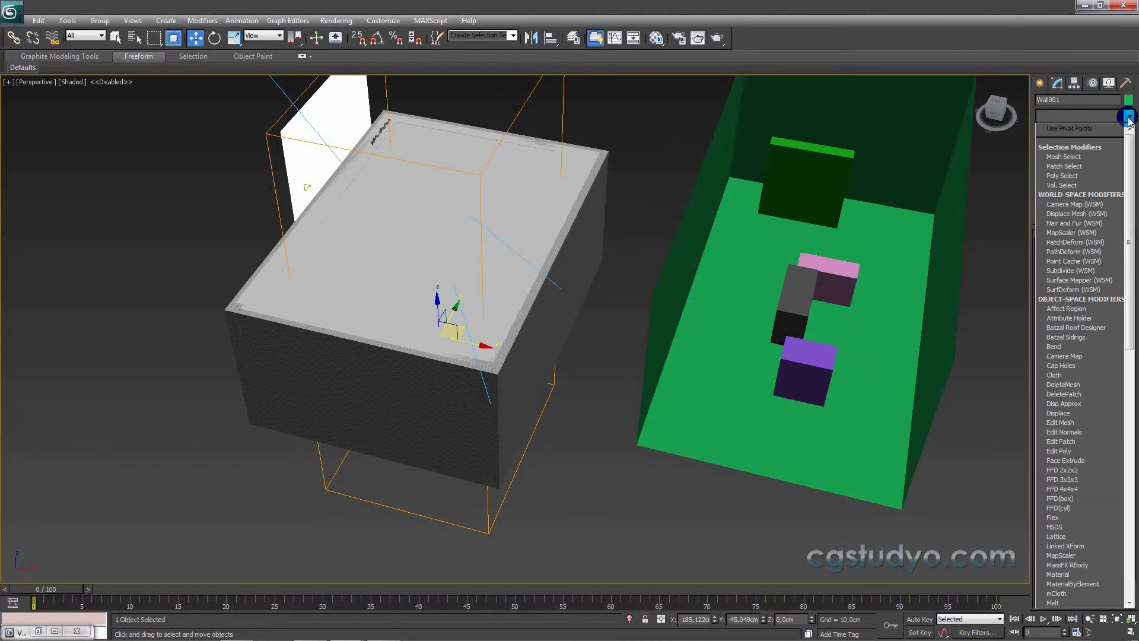
pyautogui.press('o')
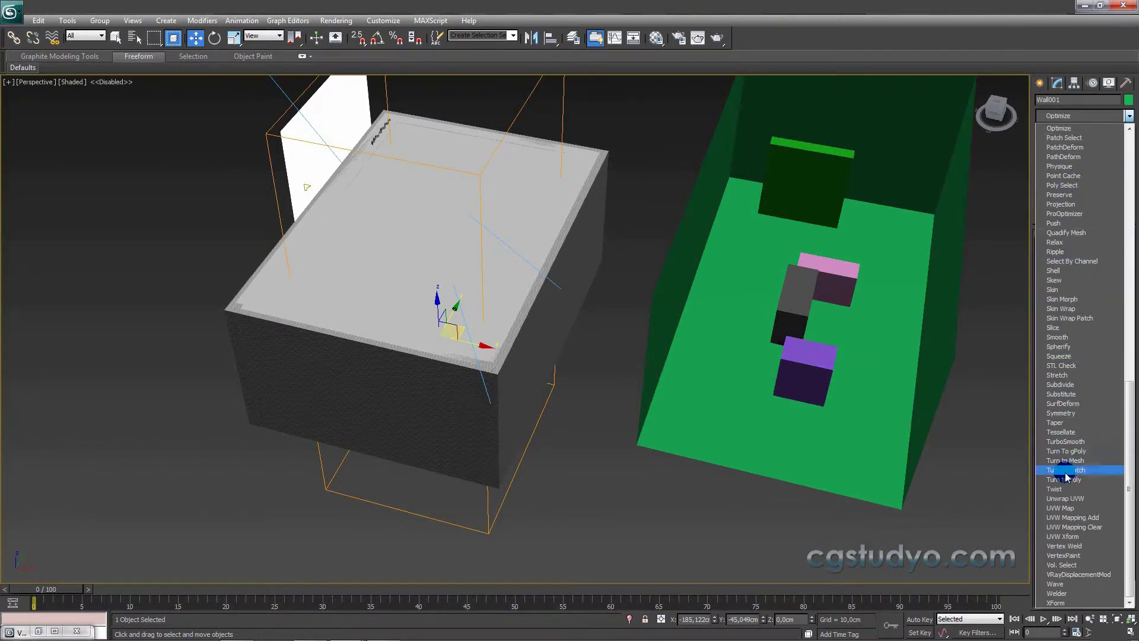
pyautogui.press('n')
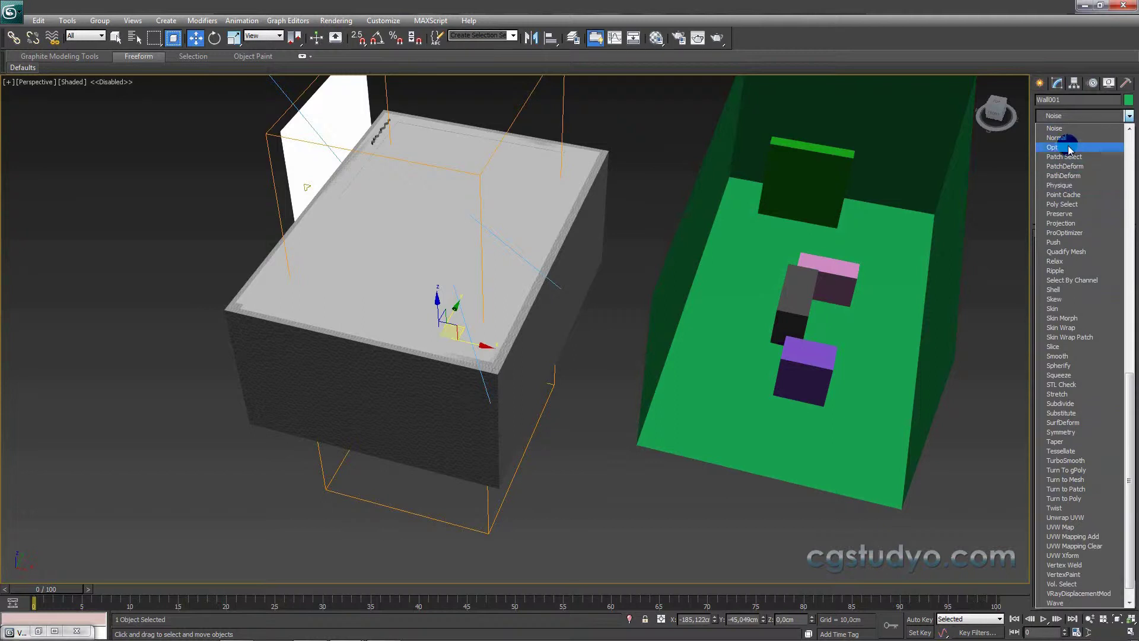
pyautogui.press('n')
pyautogui.click(1070, 140)
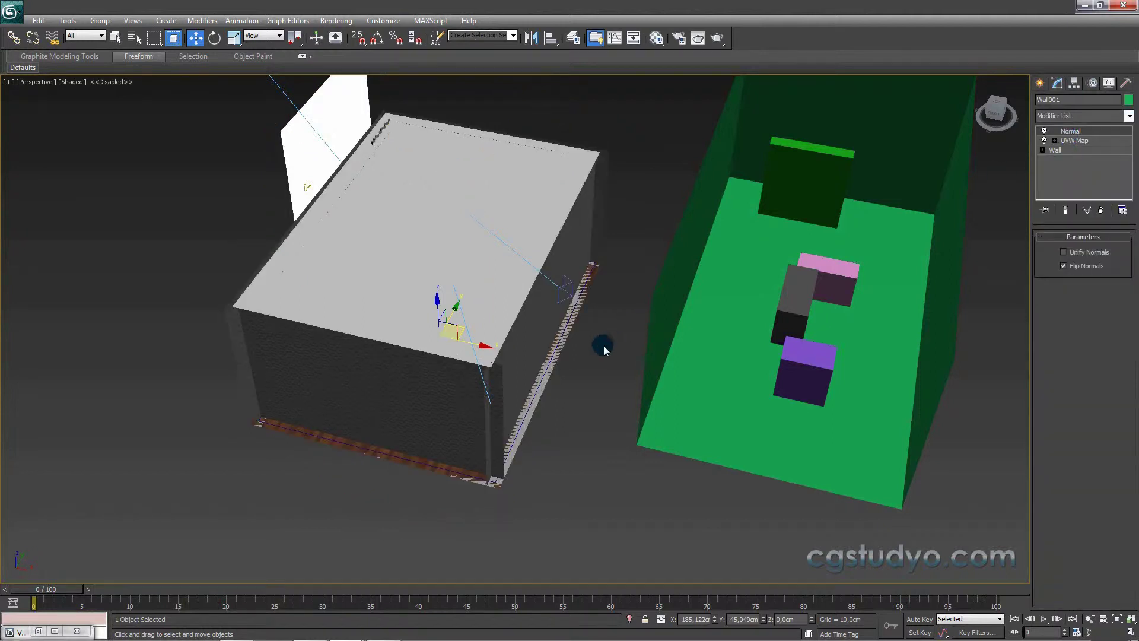
# - Orbit around the walls to inspect the flipped faces, then delete the Normal modifier
pyautogui.moveTo(529, 363)
pyautogui.keyDown('alt'); pyautogui.mouseDown(button='middle')
pyautogui.moveTo(527, 325)
pyautogui.moveTo(541, 361)
pyautogui.mouseUp(button='middle'); pyautogui.keyUp('alt')
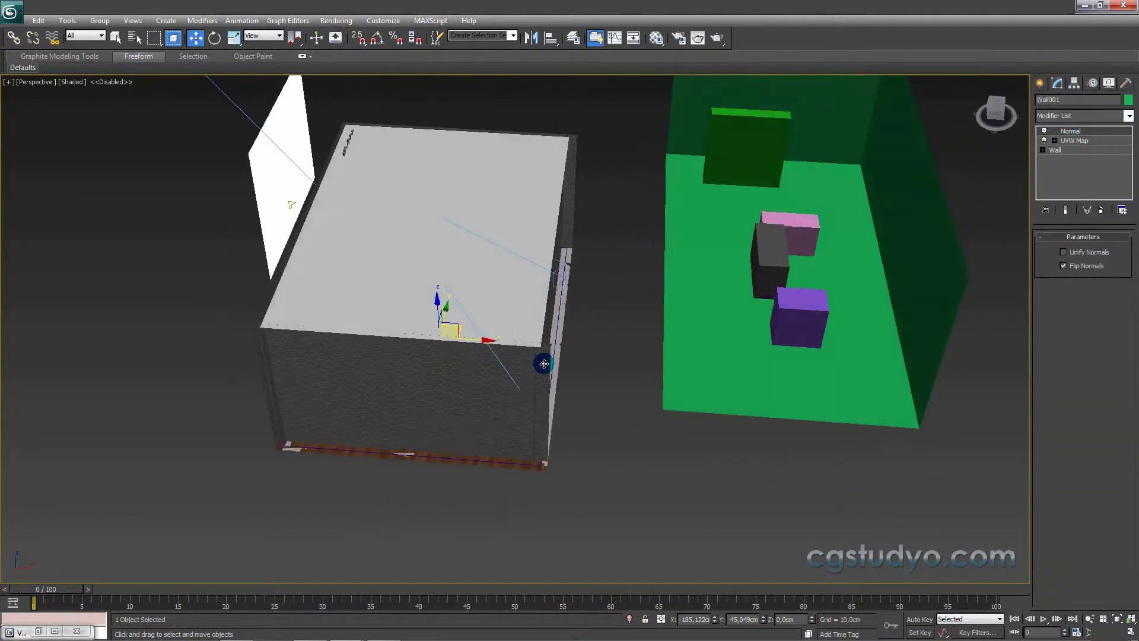
pyautogui.moveTo(457, 413)
pyautogui.keyDown('alt'); pyautogui.mouseDown(button='middle')
pyautogui.moveTo(509, 400)
pyautogui.moveTo(494, 412)
pyautogui.moveTo(419, 417)
pyautogui.moveTo(453, 394)
pyautogui.mouseUp(button='middle'); pyautogui.keyUp('alt')
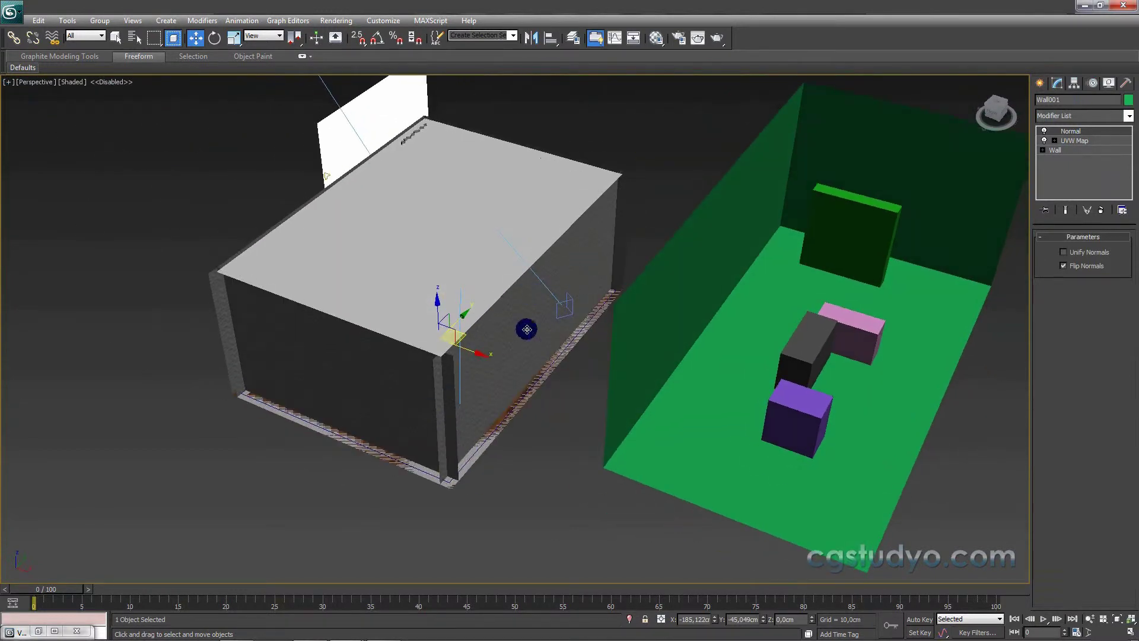
pyautogui.scroll(2, 516, 312)
pyautogui.scroll(2, 504, 304)
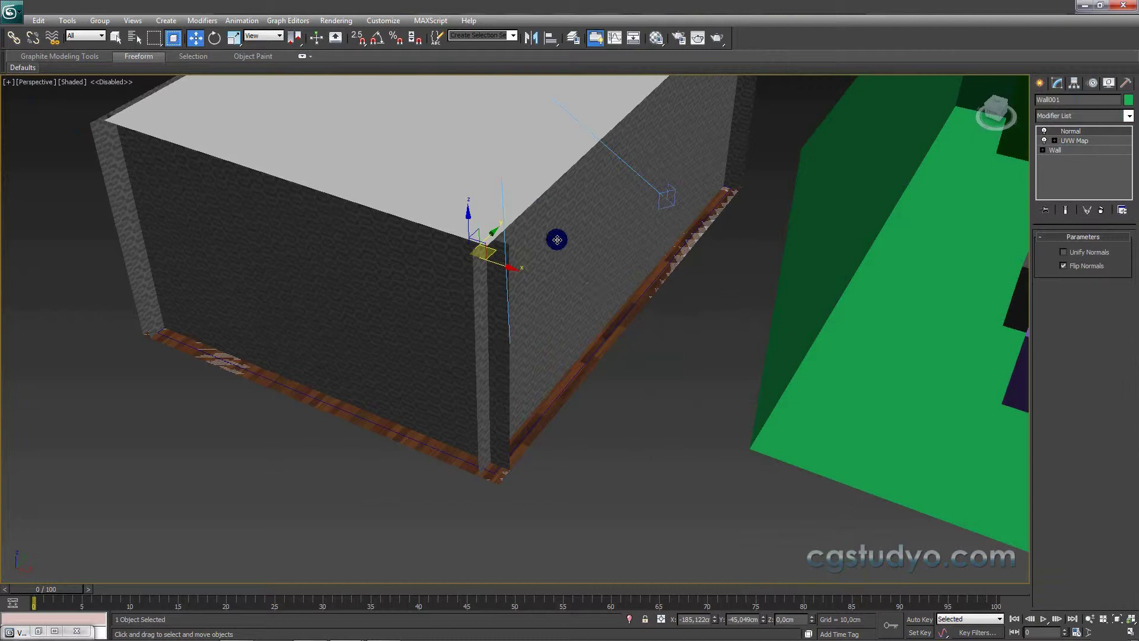
pyautogui.moveTo(584, 237)
pyautogui.keyDown('alt'); pyautogui.mouseDown(button='middle')
pyautogui.moveTo(692, 241)
pyautogui.moveTo(581, 237)
pyautogui.mouseUp(button='middle'); pyautogui.keyUp('alt')
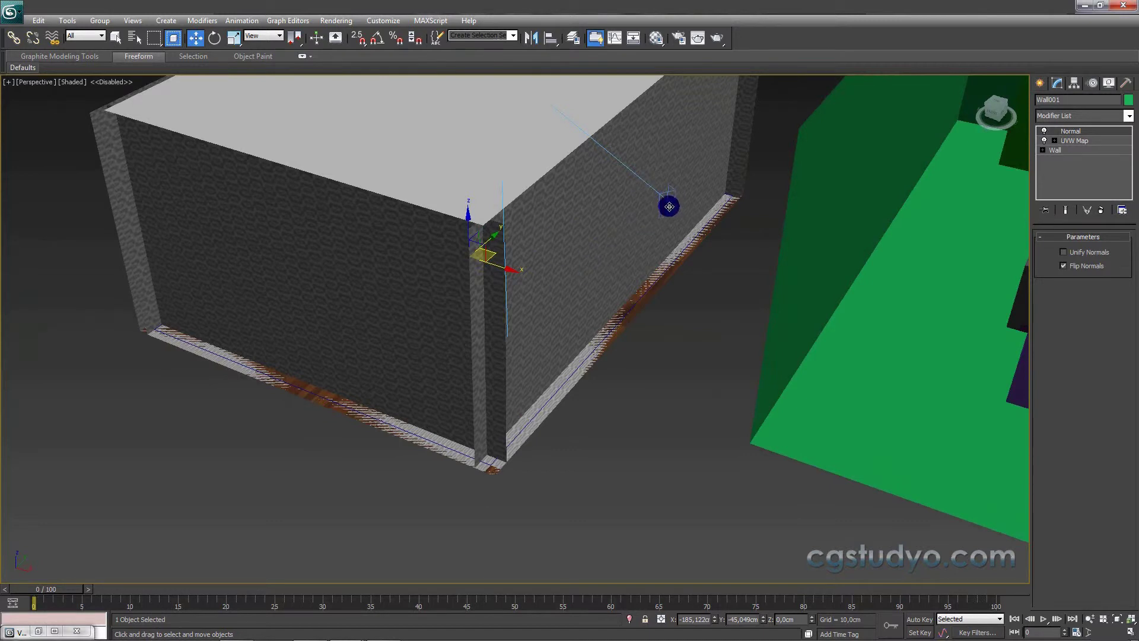
pyautogui.click(1101, 210)
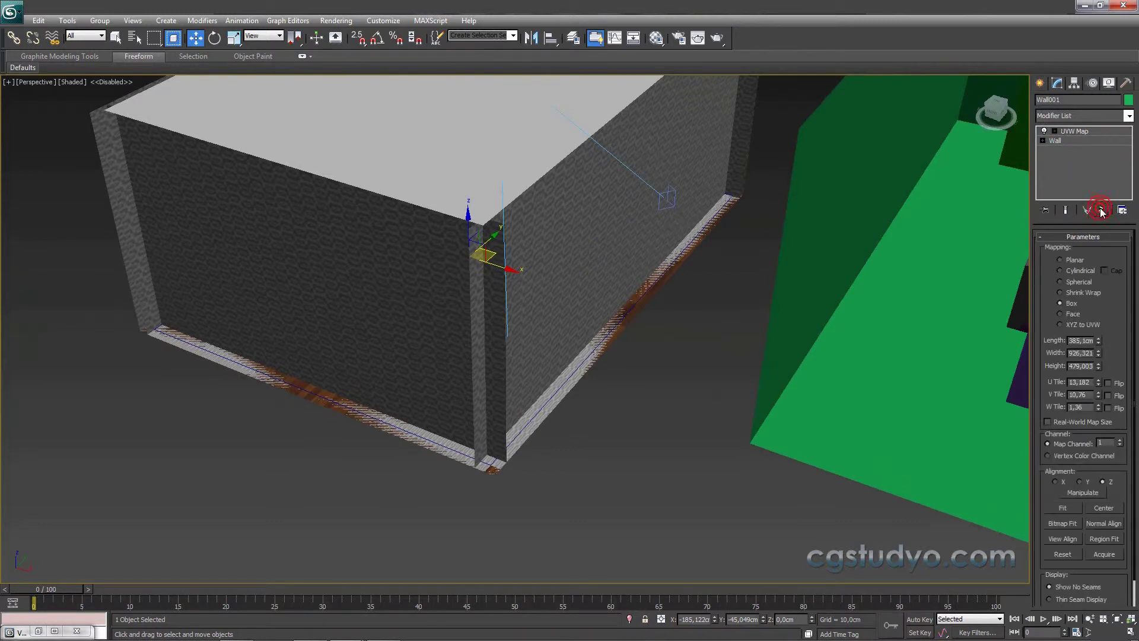
pyautogui.keyDown('alt'); pyautogui.moveTo(679, 321); pyautogui.dragTo(334, 343, button='middle'); pyautogui.keyUp('alt')
pyautogui.scroll(-5, 564, 293)
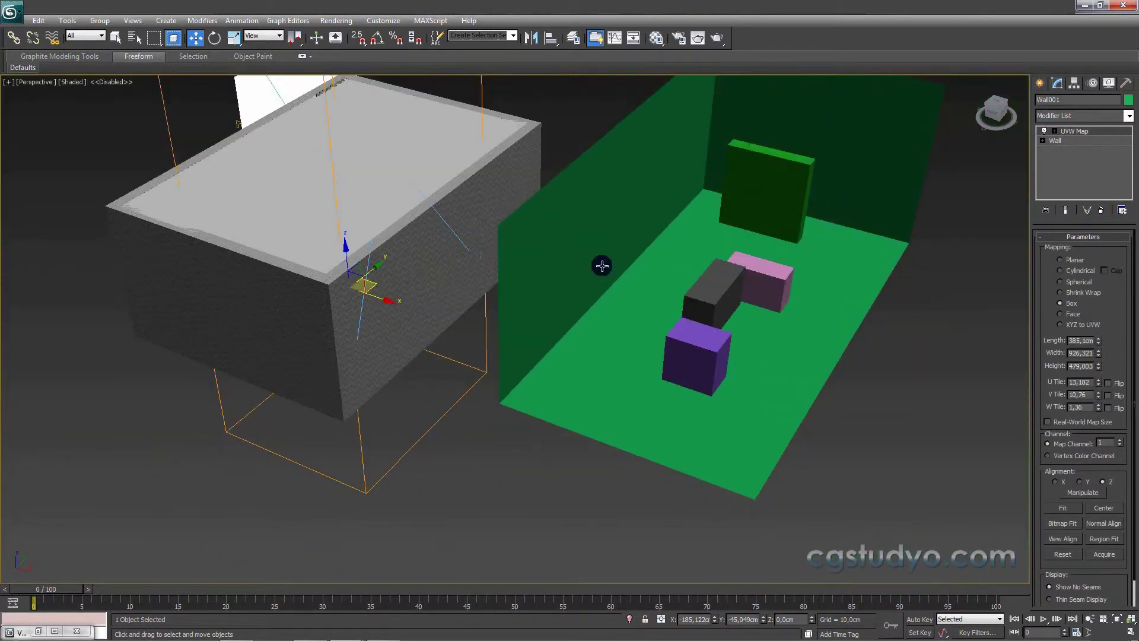
# - Deselect the wall and switch Force back face culling off again in V-Ray Global switches
pyautogui.click(1041, 84)
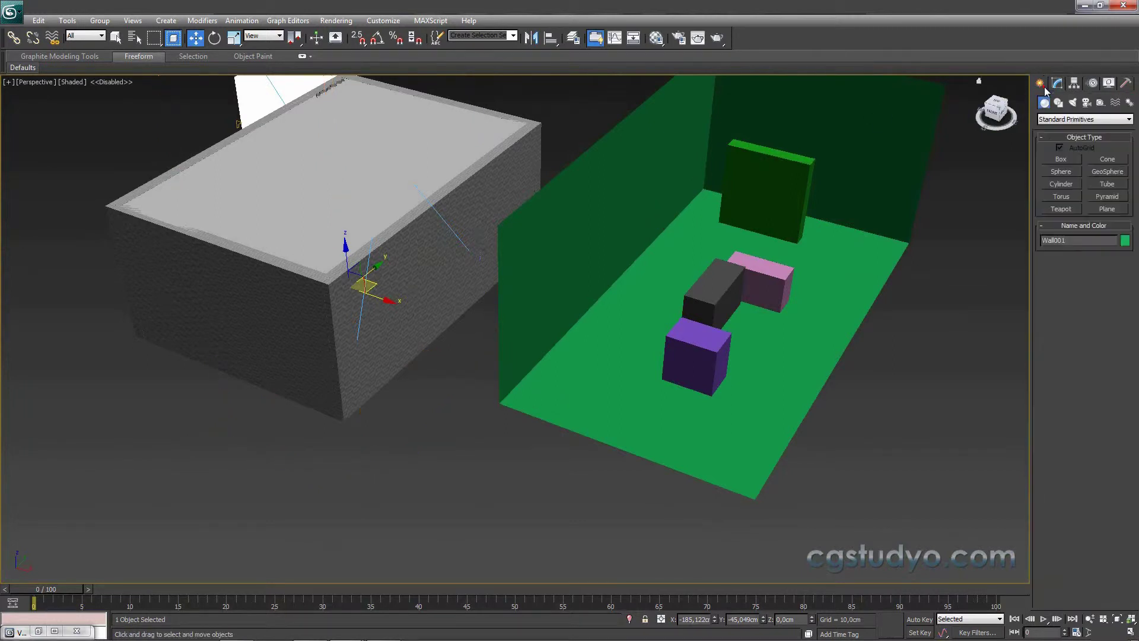
pyautogui.click(489, 388)
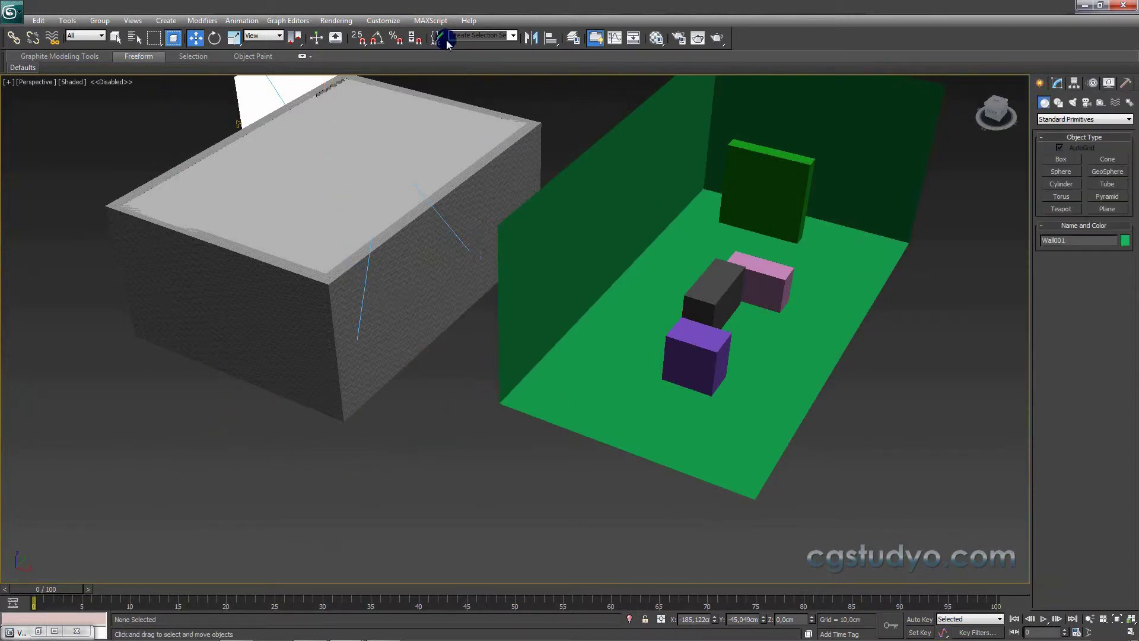
pyautogui.click(336, 20)
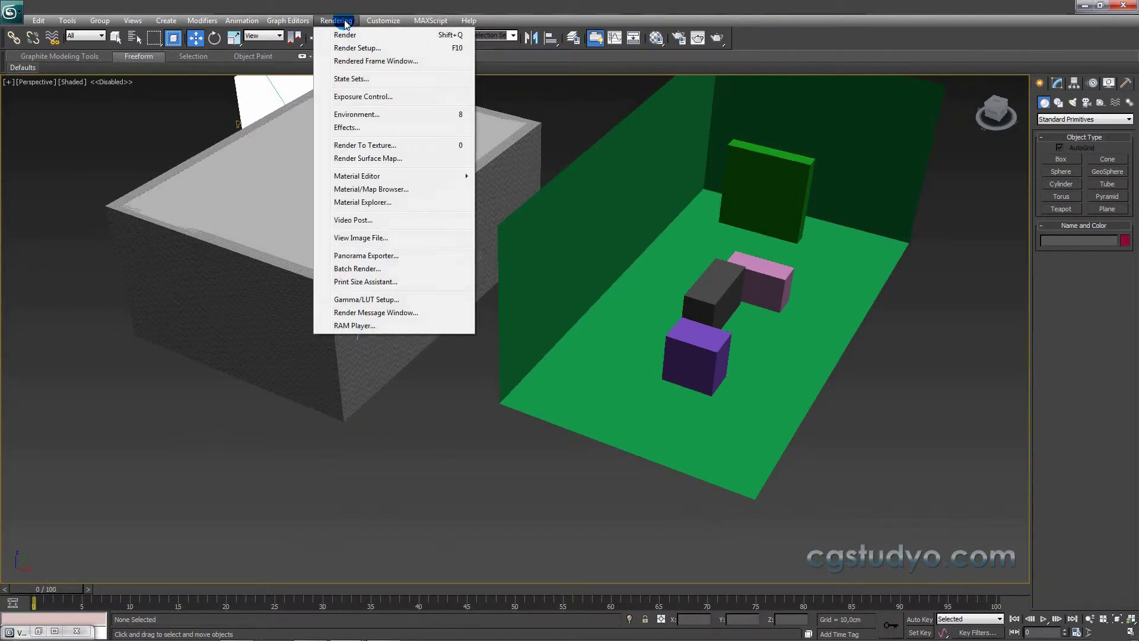
pyautogui.click(335, 42)
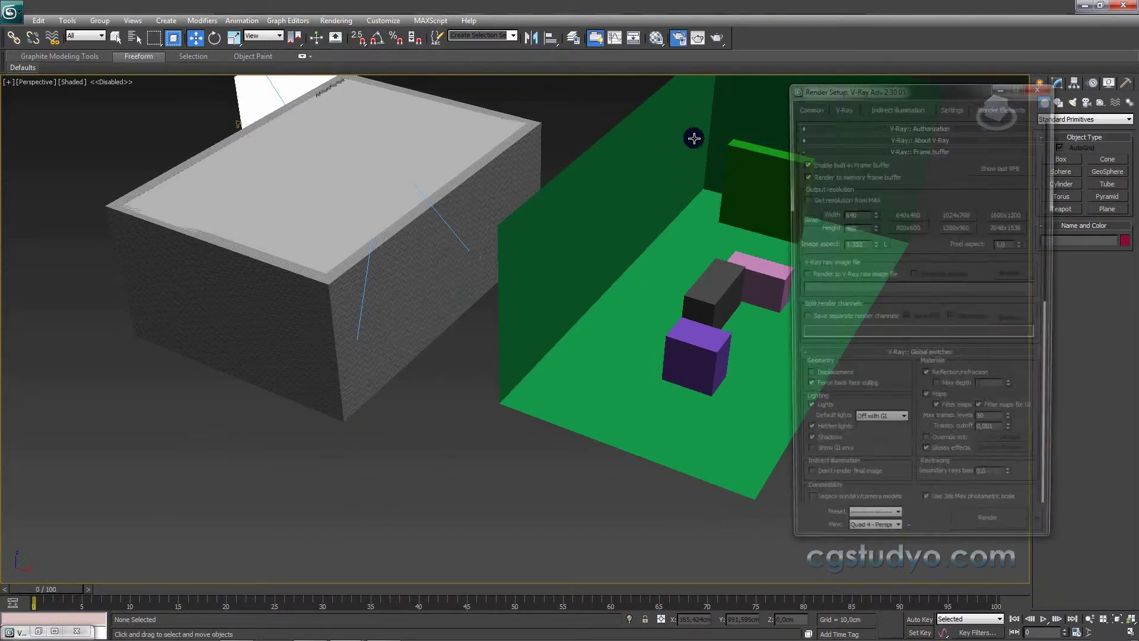
pyautogui.click(877, 146)
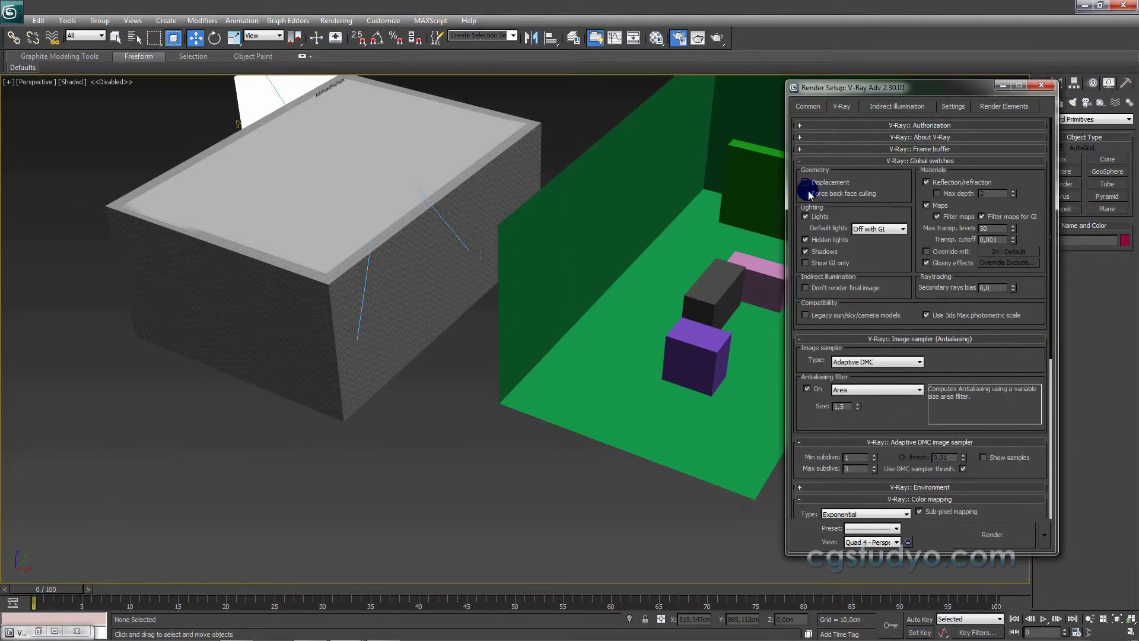
pyautogui.click(1041, 85)
pyautogui.scroll(-3, 628, 315)
pyautogui.scroll(-3, 628, 315)
# - Delete the green test room and its coloured boxes
pyautogui.moveTo(663, 340)
pyautogui.keyDown('alt'); pyautogui.mouseDown(button='middle')
pyautogui.moveTo(713, 348)
pyautogui.moveTo(714, 332)
pyautogui.mouseUp(button='middle'); pyautogui.keyUp('alt')
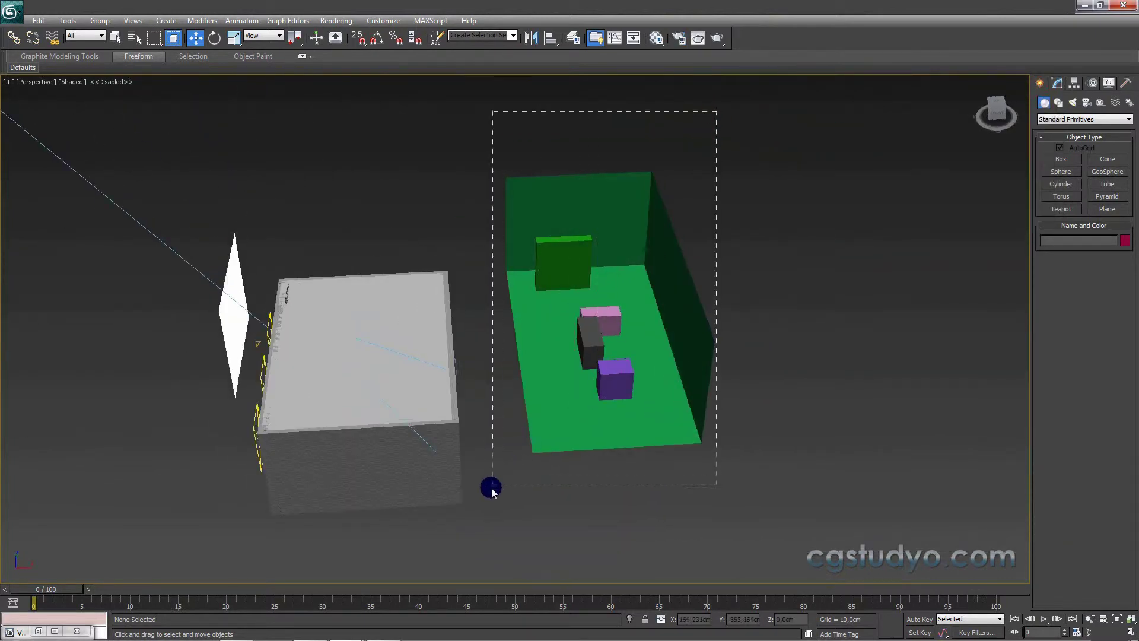
pyautogui.moveTo(492, 486); pyautogui.dragTo(482, 492)
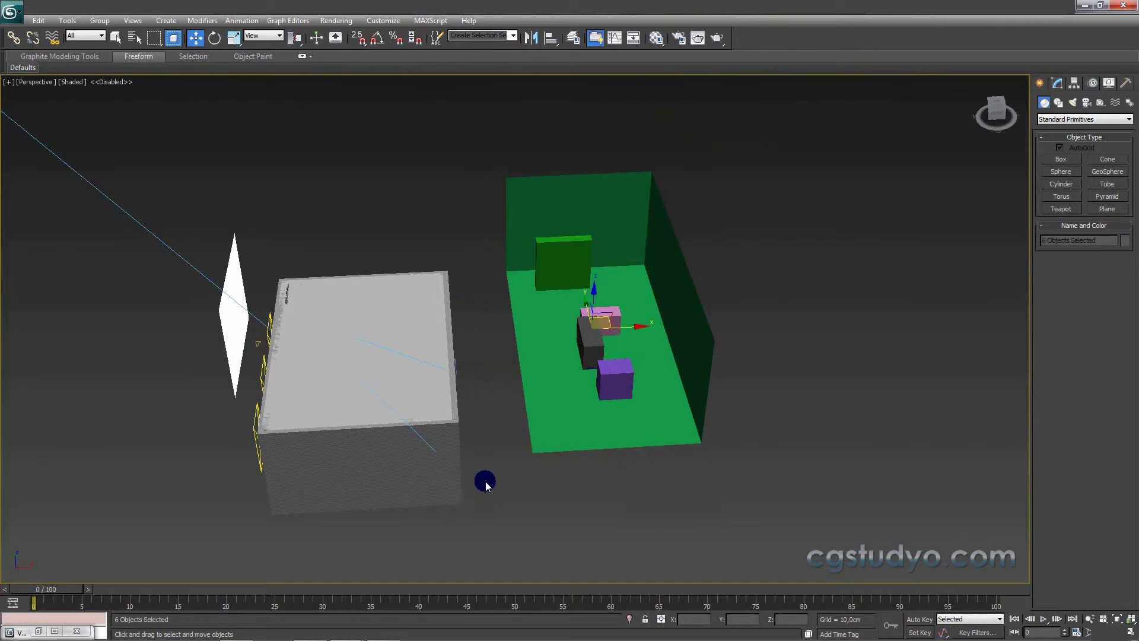
pyautogui.press('Delete')
# - Look through VRayPhysicalCamera001 at the living room and open Render Setup
pyautogui.press('c')
pyautogui.click(560, 242)
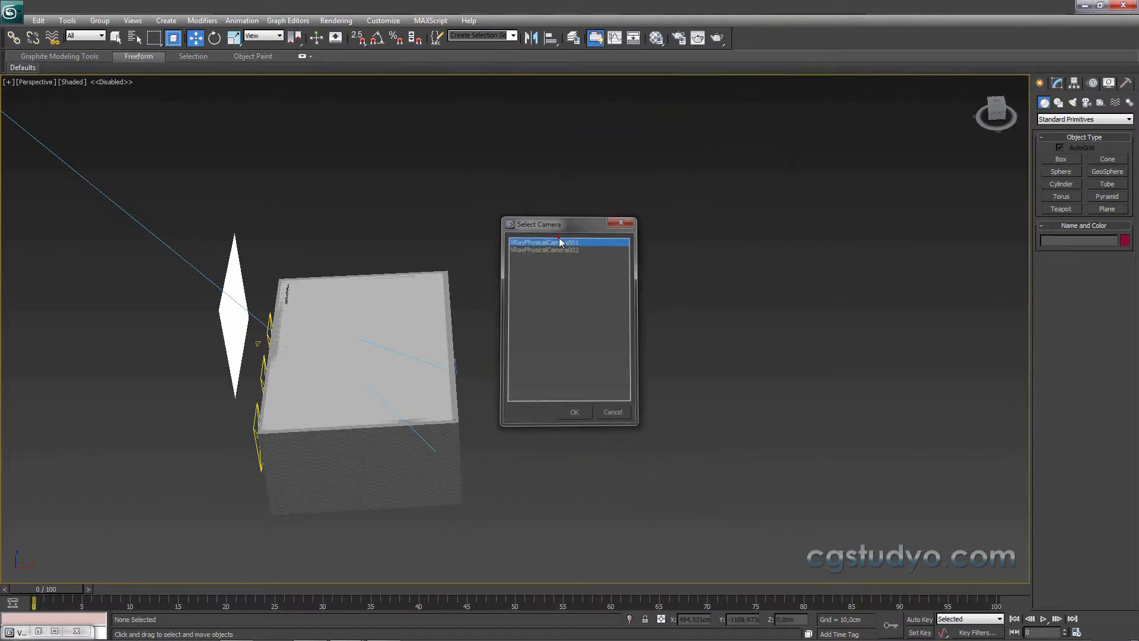
pyautogui.doubleClick(560, 242)
pyautogui.click(336, 21)
pyautogui.click(358, 43)
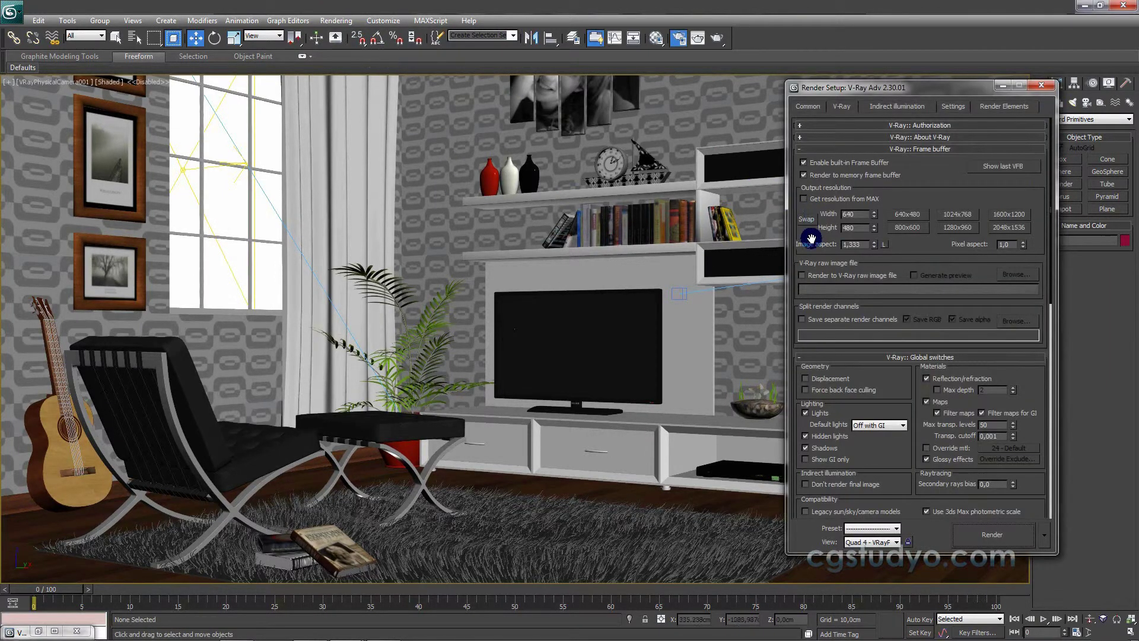
# - Enable Displacement and Hidden lights in V-Ray Global switches, then show the last VFB
pyautogui.scroll(-5, 1052, 295)
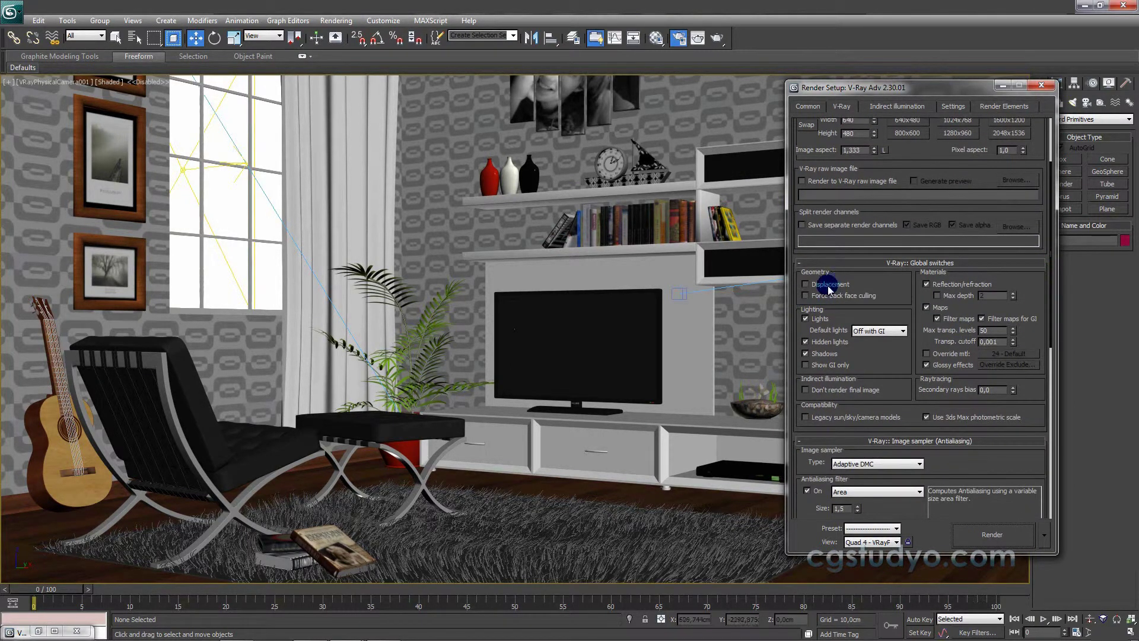
pyautogui.click(806, 285)
pyautogui.click(805, 342)
pyautogui.click(806, 342)
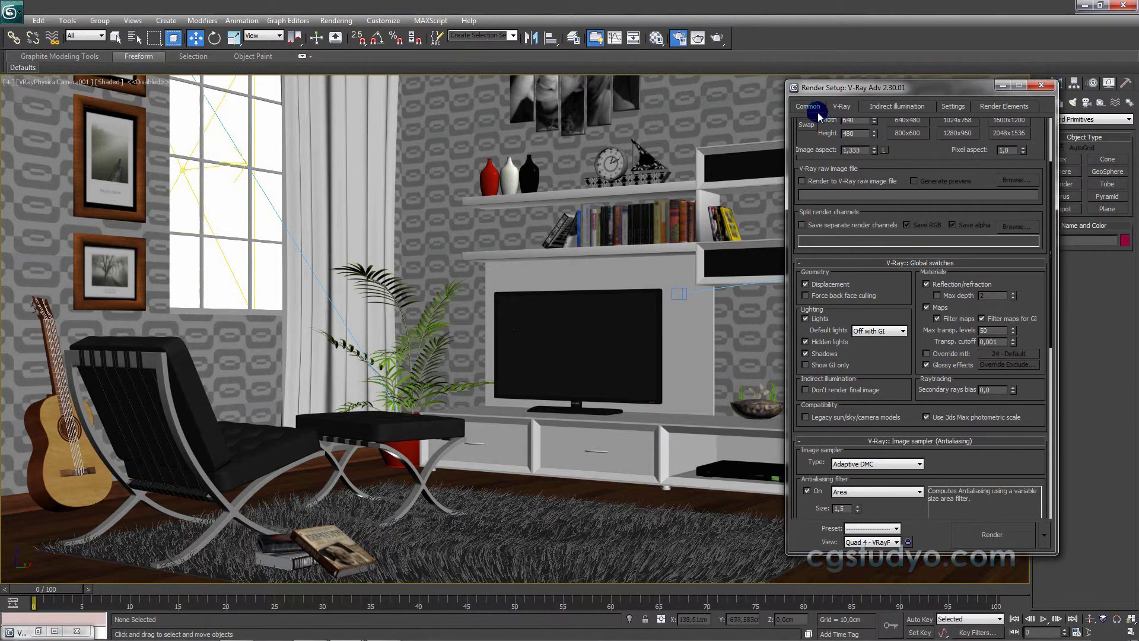
pyautogui.moveTo(1051, 298); pyautogui.dragTo(1056, 197)
pyautogui.click(1009, 168)
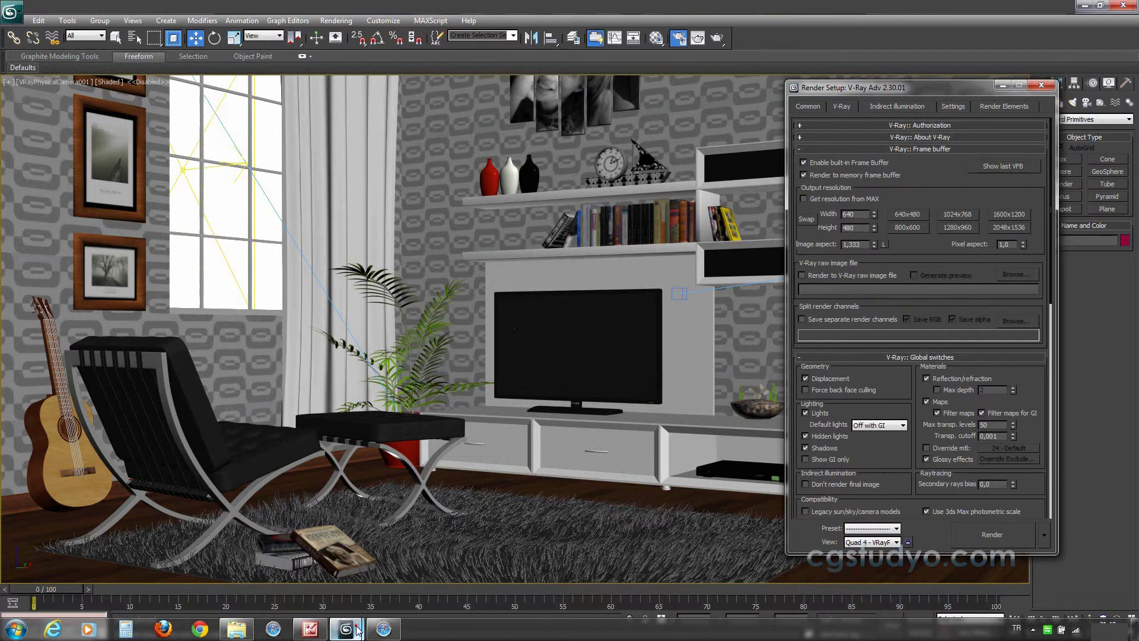
# - Bring the V-Ray frame buffer forward to review the 640 × 480 living-room render
pyautogui.moveTo(347, 629)
pyautogui.click(273, 549)
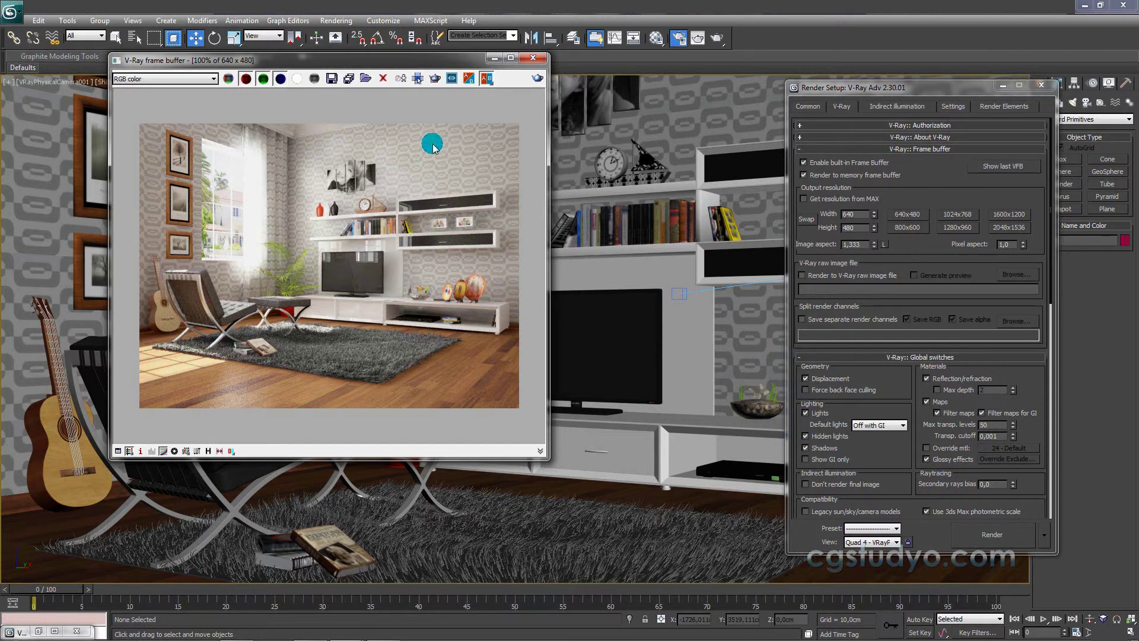
pyautogui.moveTo(1050, 283); pyautogui.dragTo(1056, 317)
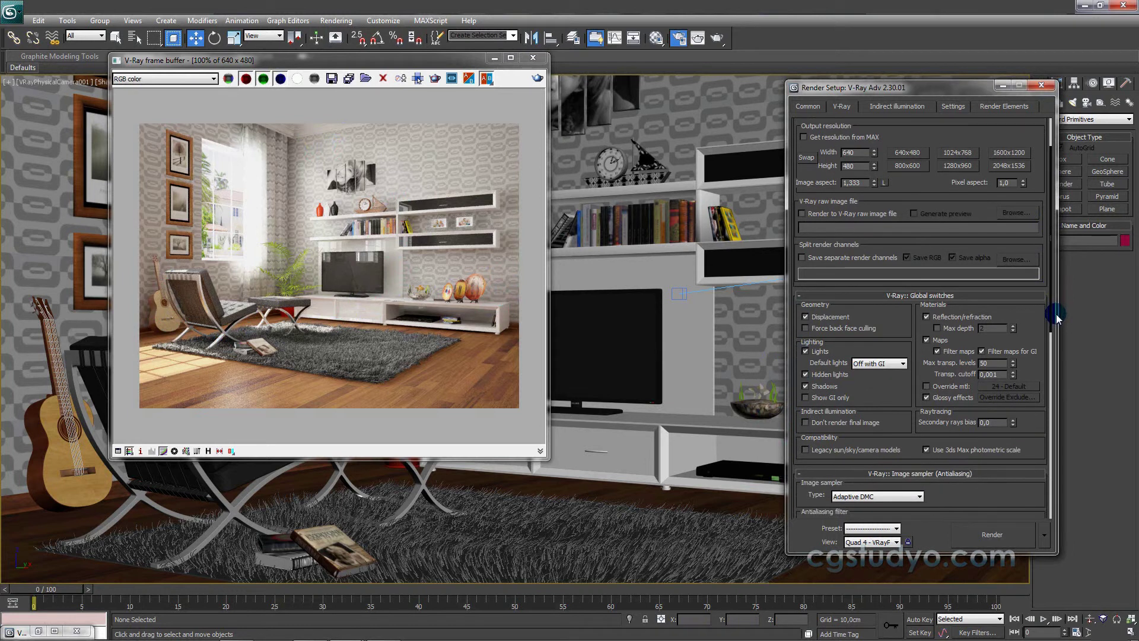